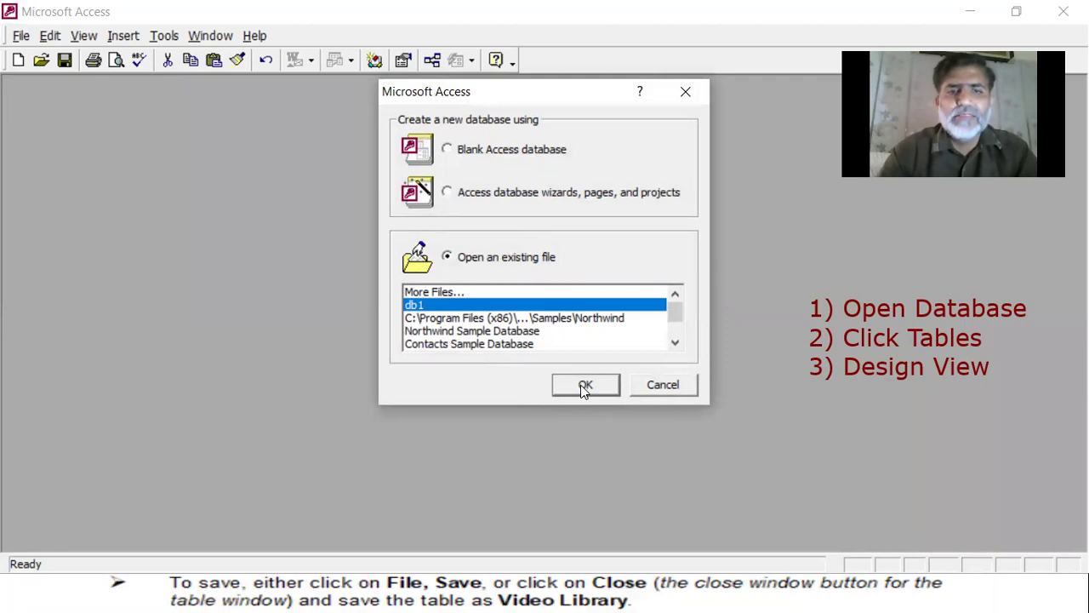
Open the existing db1 database and display its list of tables
{"action": "left_click", "coordinate": [582, 385]}
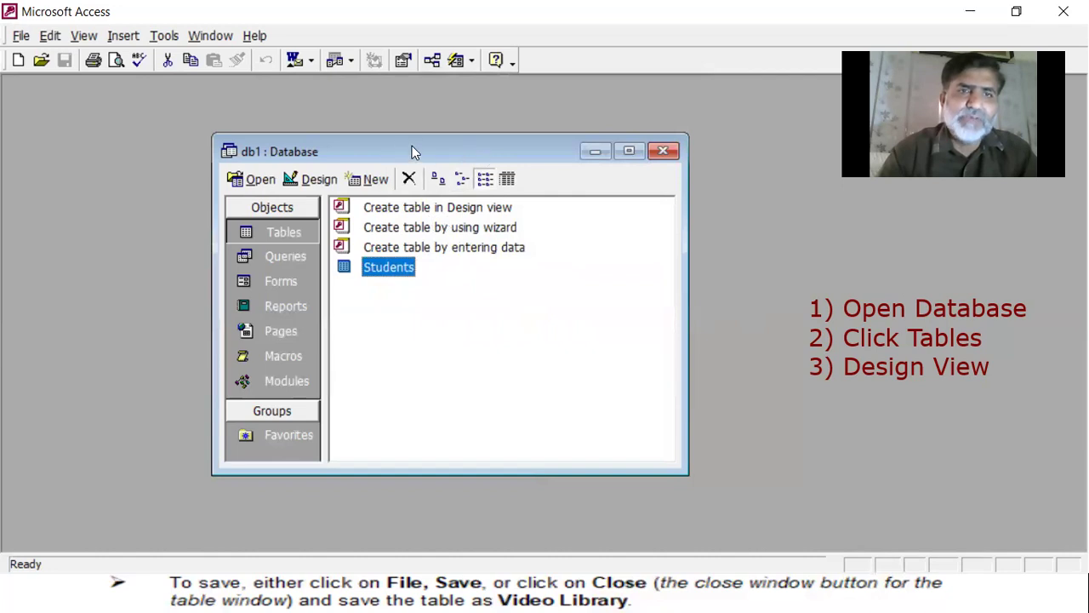
{"action": "left_click_drag", "start_coordinate": [416, 155], "coordinate": [439, 187]}
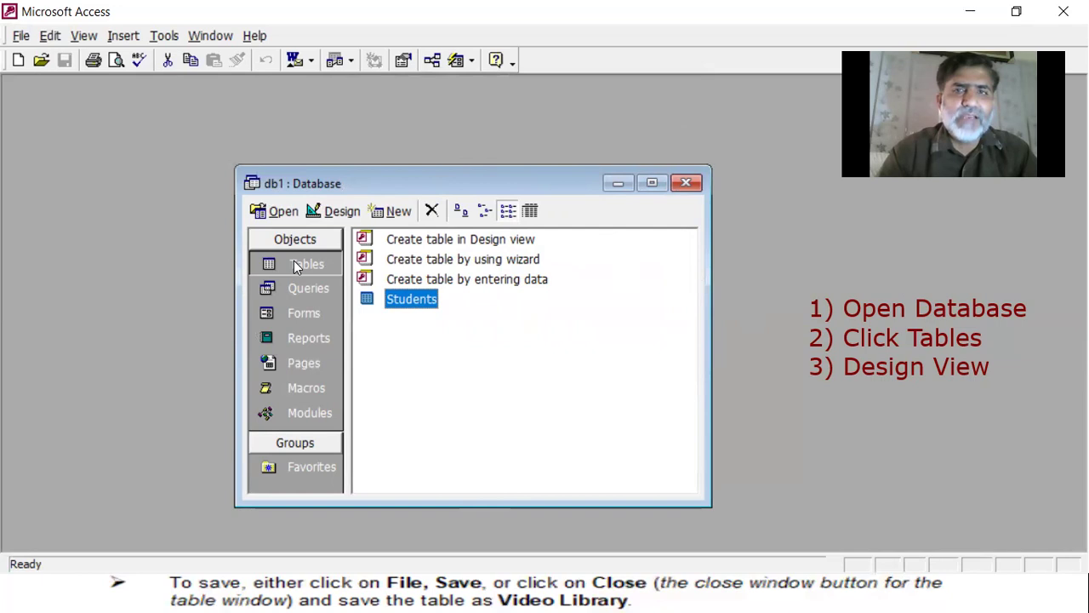
{"action": "left_click", "coordinate": [307, 288]}
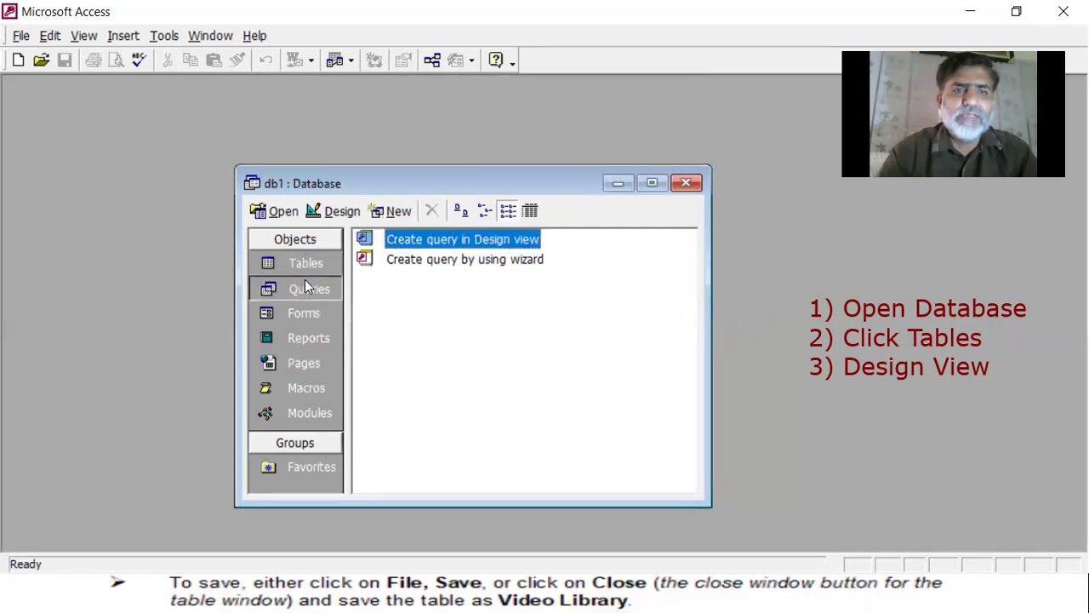
{"action": "left_click", "coordinate": [295, 242]}
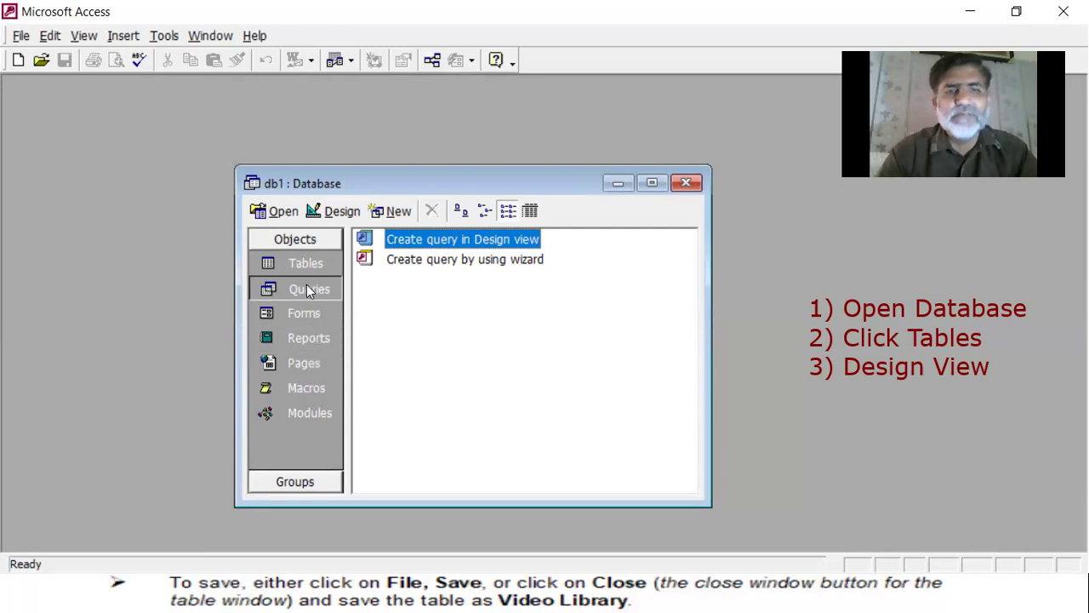
{"action": "left_click", "coordinate": [302, 263]}
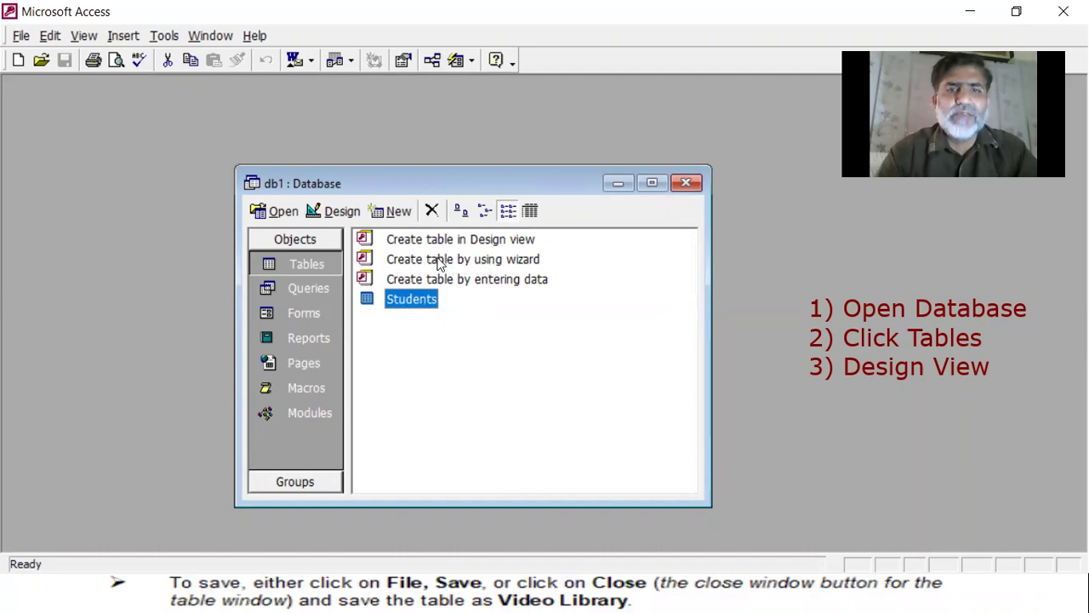
{"action": "left_click", "coordinate": [390, 214]}
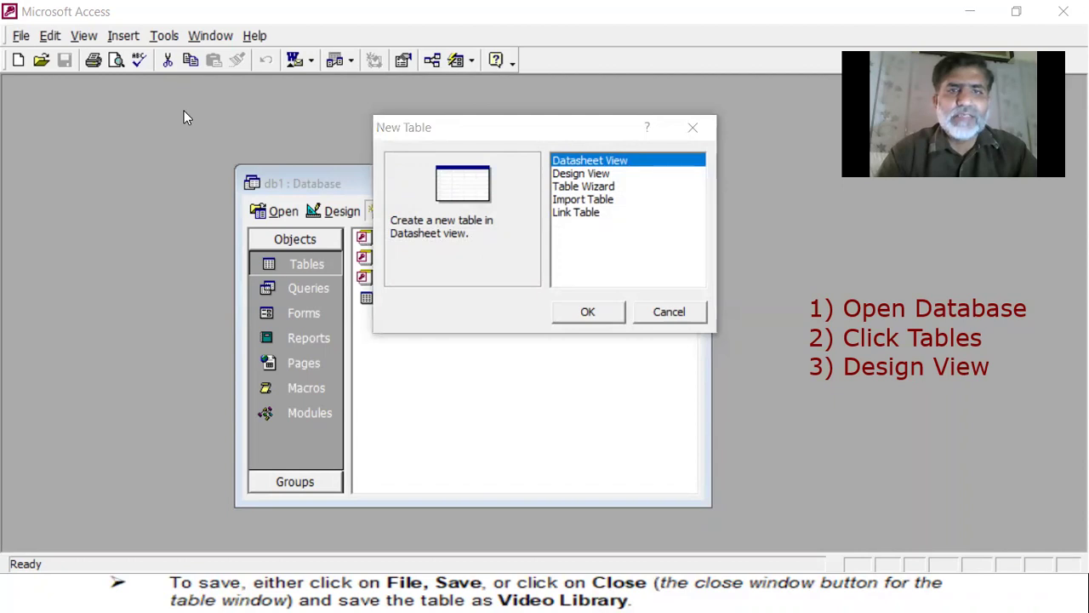
{"action": "left_click", "coordinate": [579, 174]}
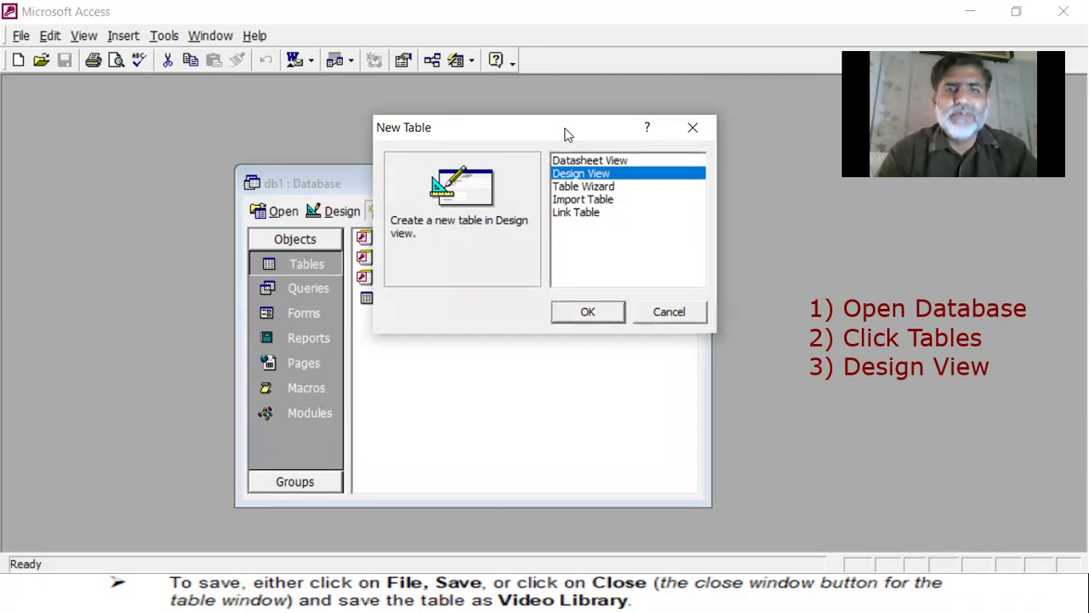
{"action": "left_click_drag", "start_coordinate": [568, 135], "coordinate": [517, 192]}
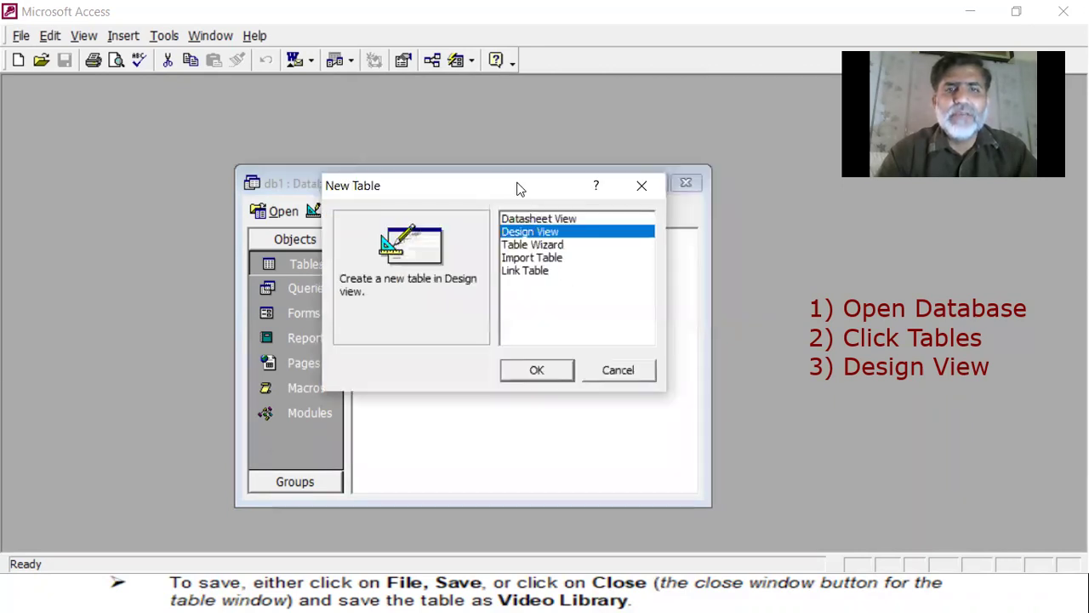
{"action": "left_click", "coordinate": [535, 378]}
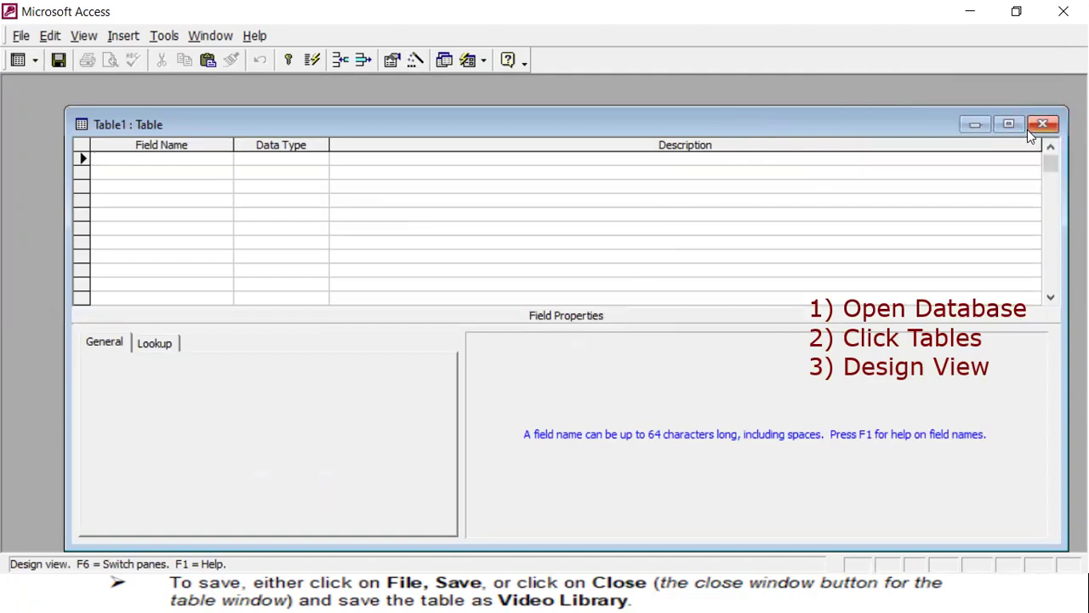
{"action": "left_click", "coordinate": [1042, 126]}
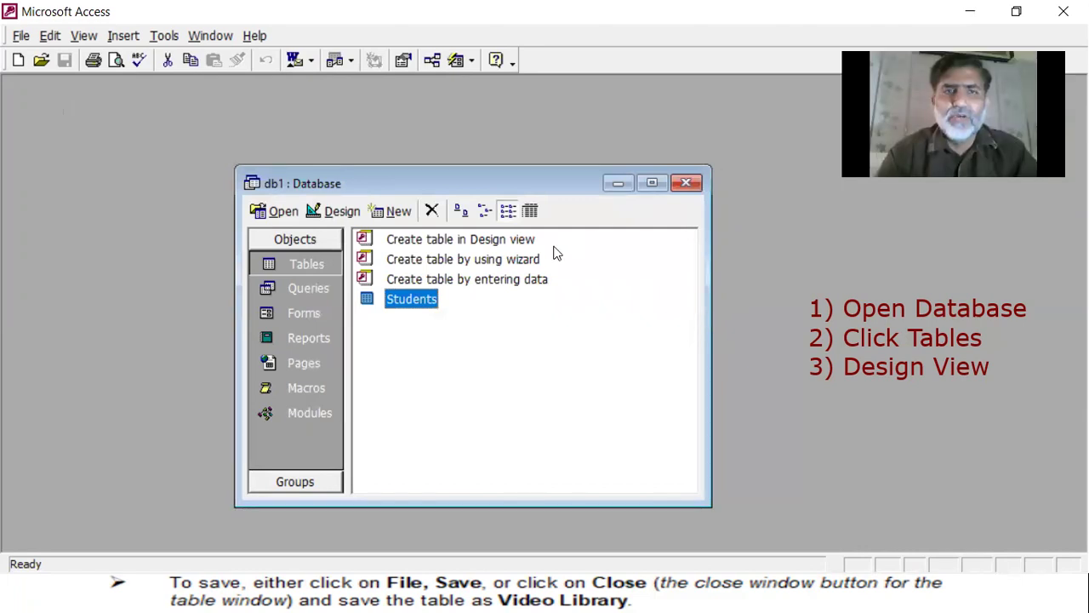
{"action": "left_click", "coordinate": [423, 259]}
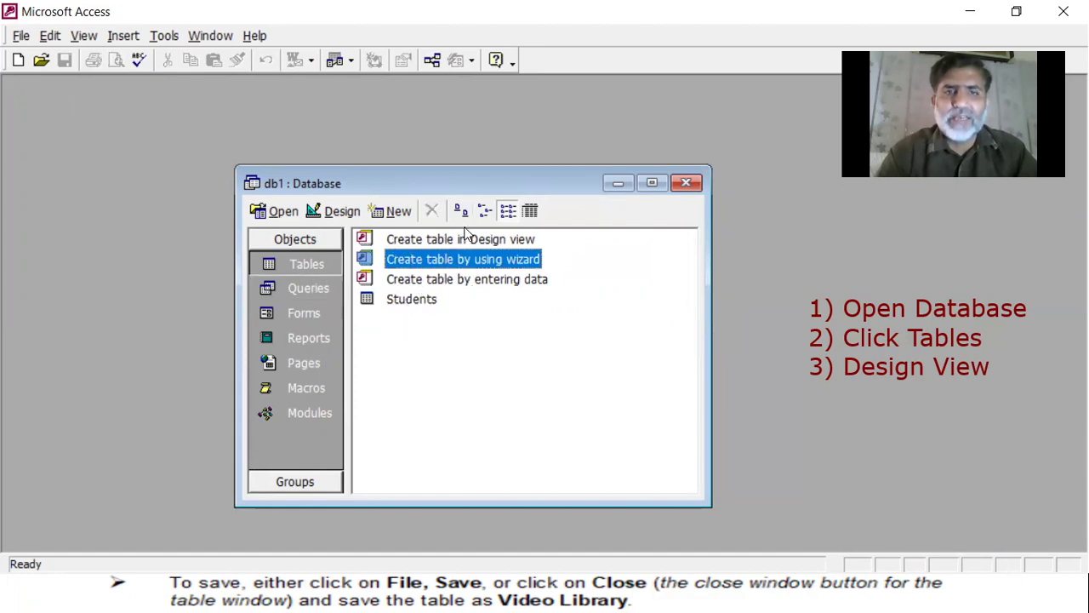
{"action": "left_click", "coordinate": [434, 240]}
{"action": "left_click", "coordinate": [436, 259]}
{"action": "left_click", "coordinate": [436, 281]}
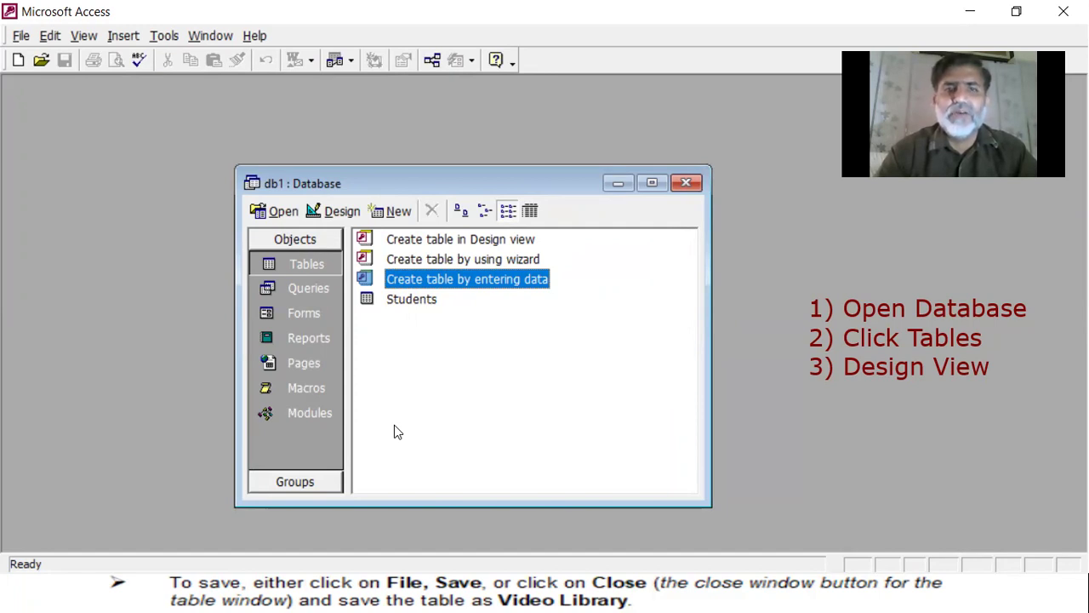
Start a new table in Design view and reposition its window
{"action": "left_click", "coordinate": [450, 239]}
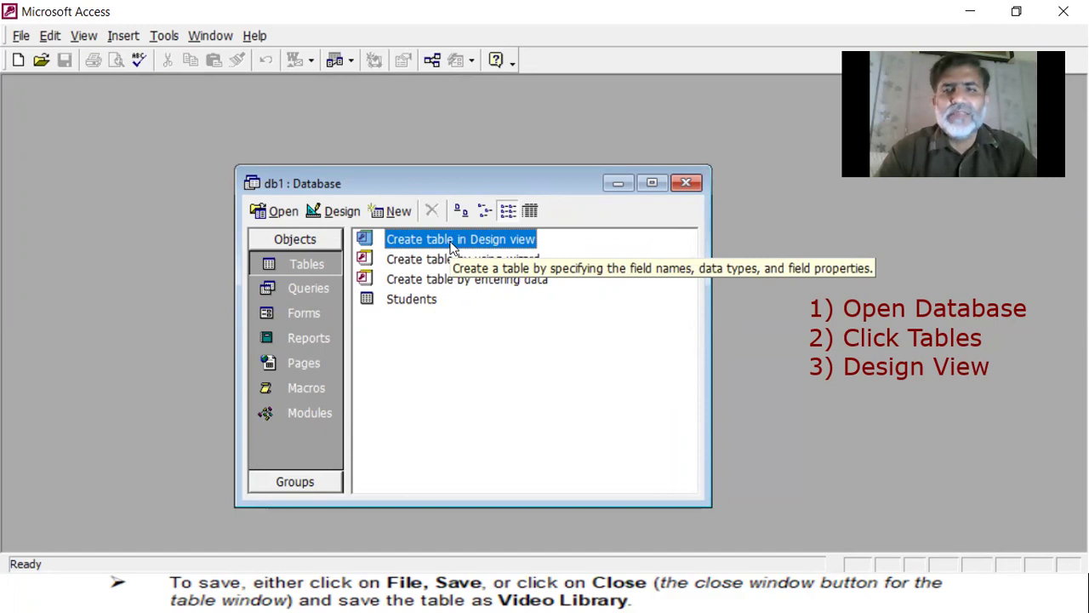
{"action": "double_click", "coordinate": [450, 240]}
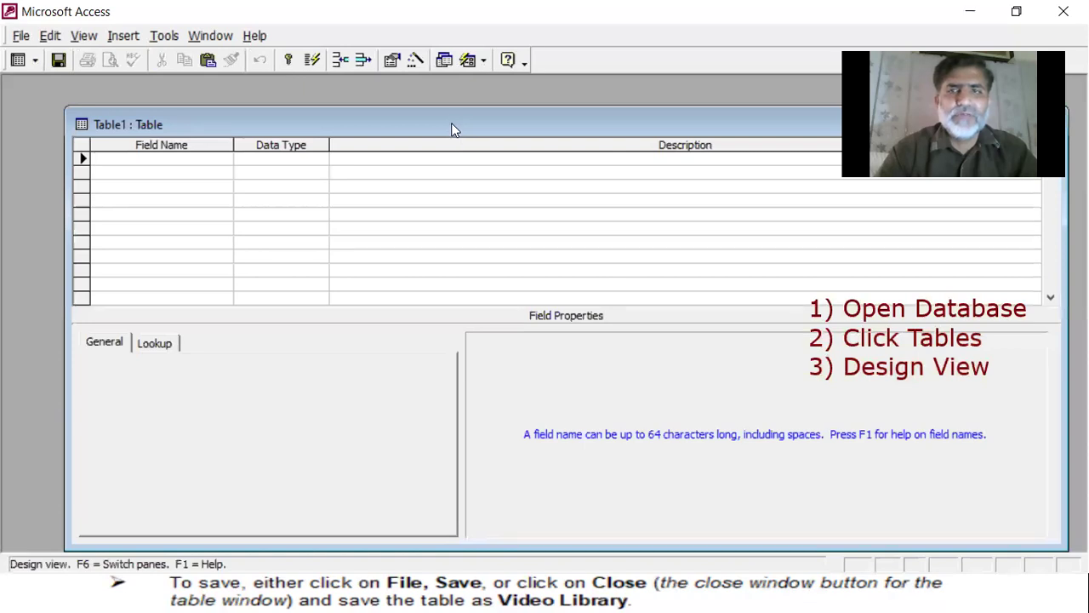
{"action": "left_click_drag", "start_coordinate": [452, 129], "coordinate": [437, 178]}
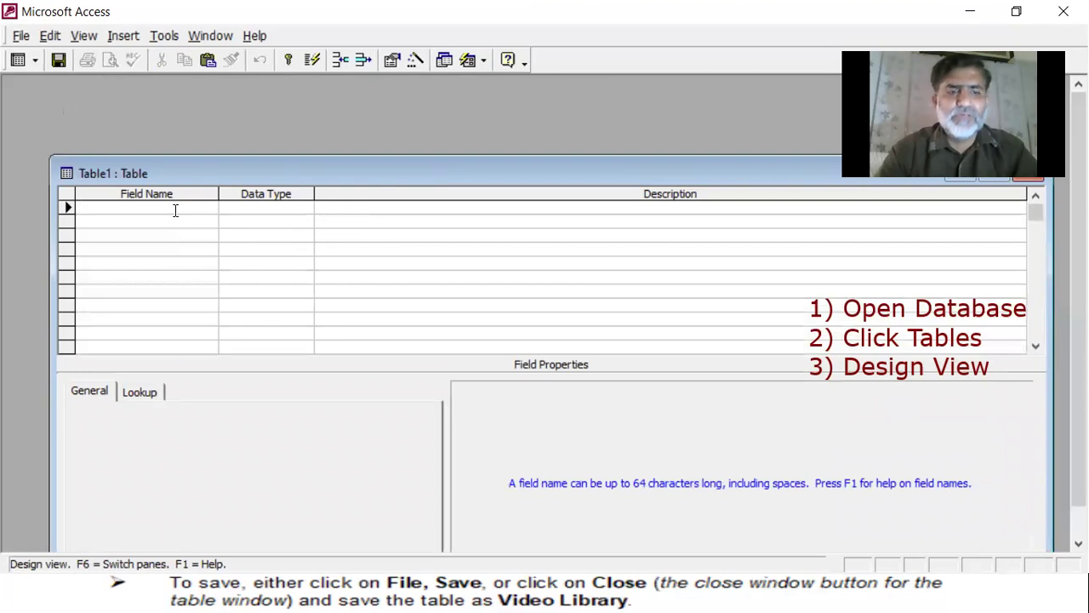
Add a first field named RollNO with the Number data type
{"action": "type", "text": "Roll"}
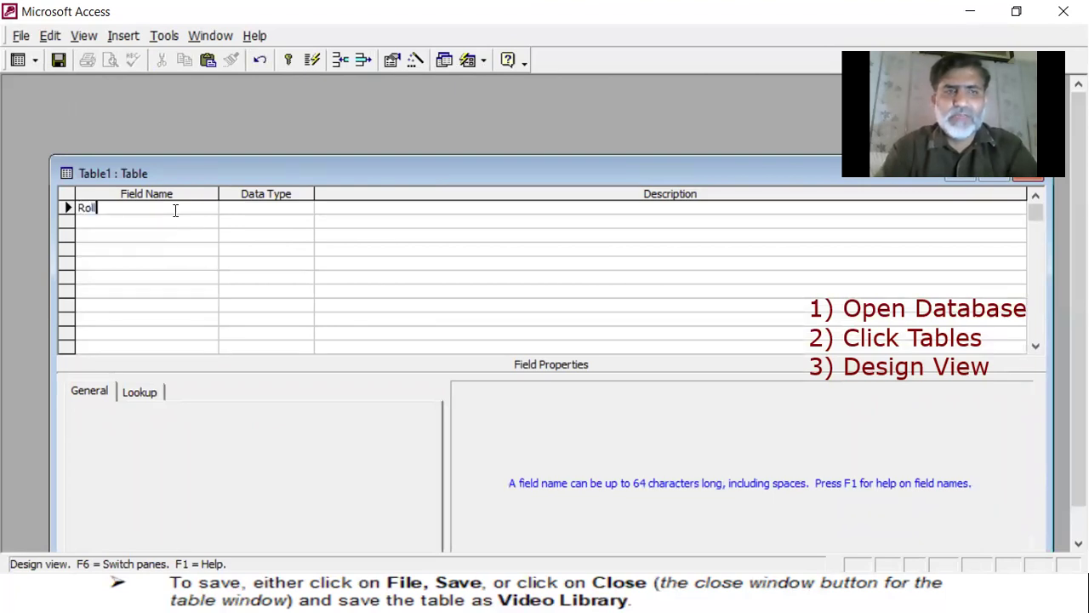
{"action": "type", "text": "NO"}
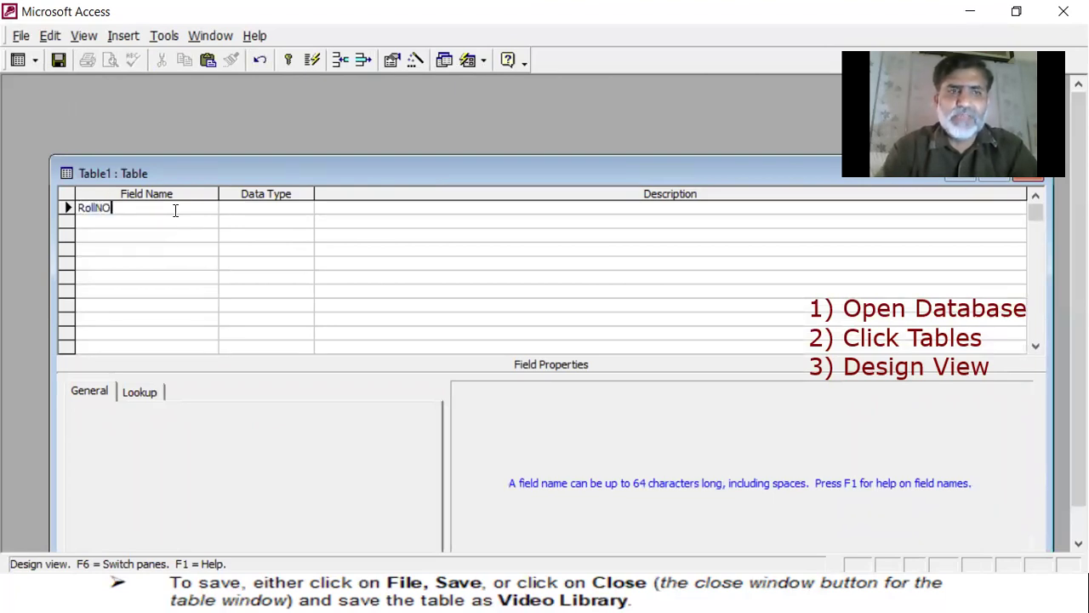
{"action": "key", "text": "Tab"}
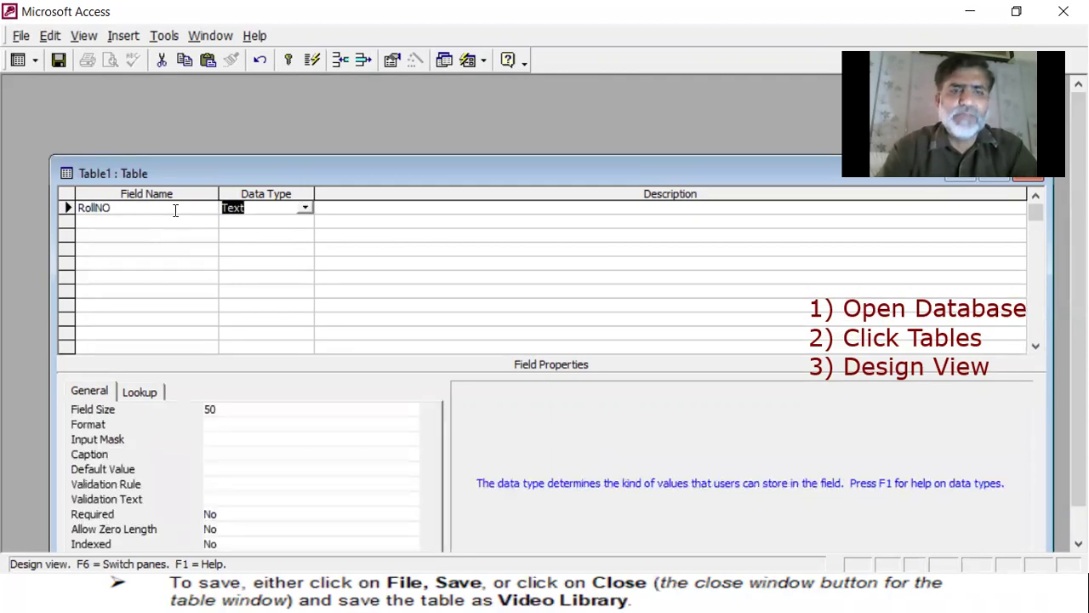
{"action": "left_click", "coordinate": [308, 211]}
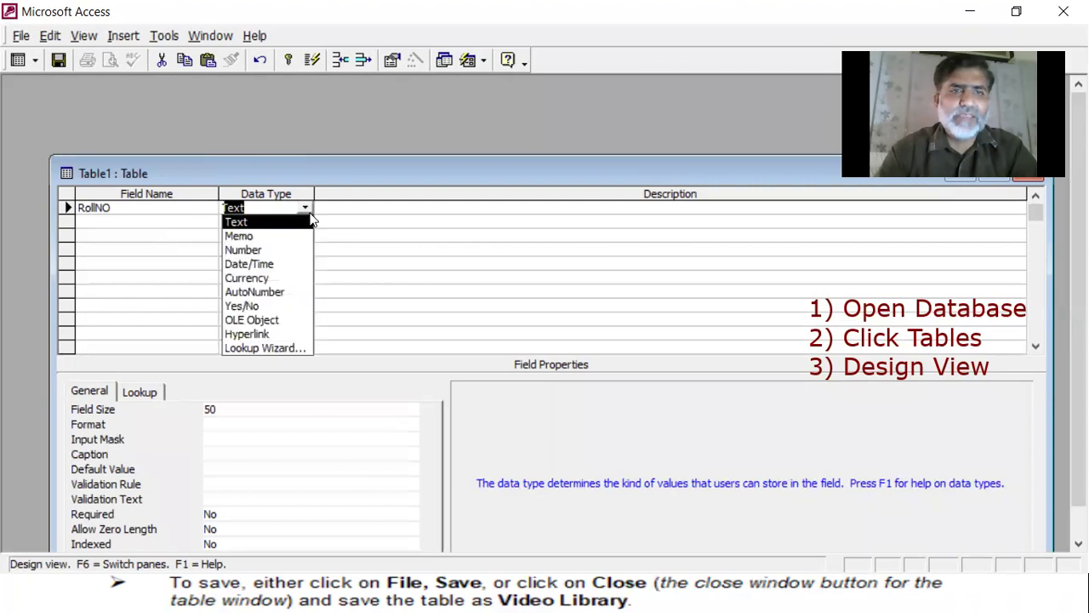
{"action": "left_click", "coordinate": [310, 213]}
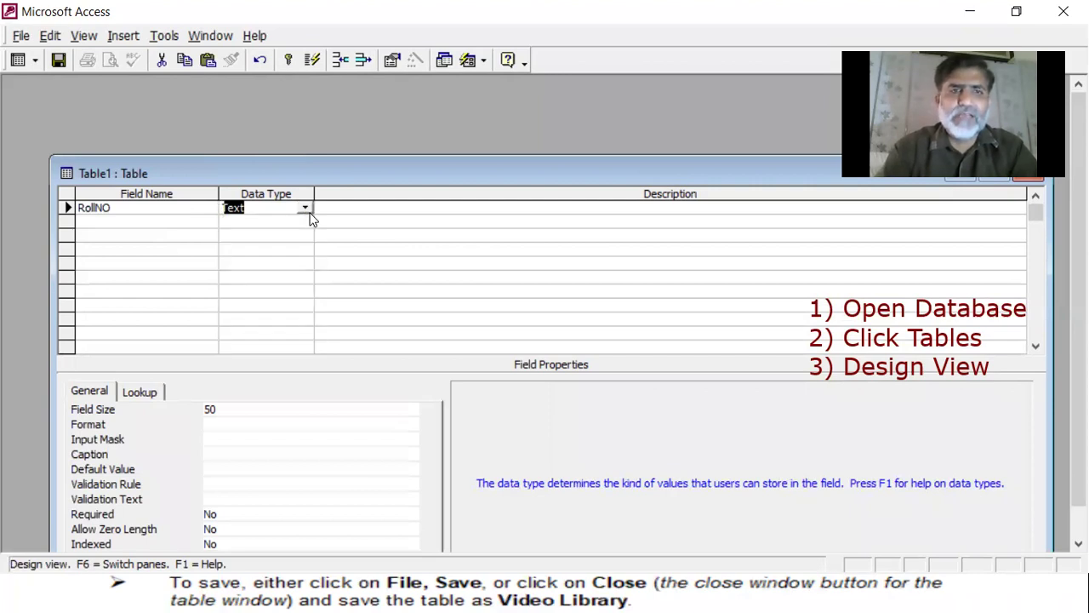
{"action": "type", "text": "number"}
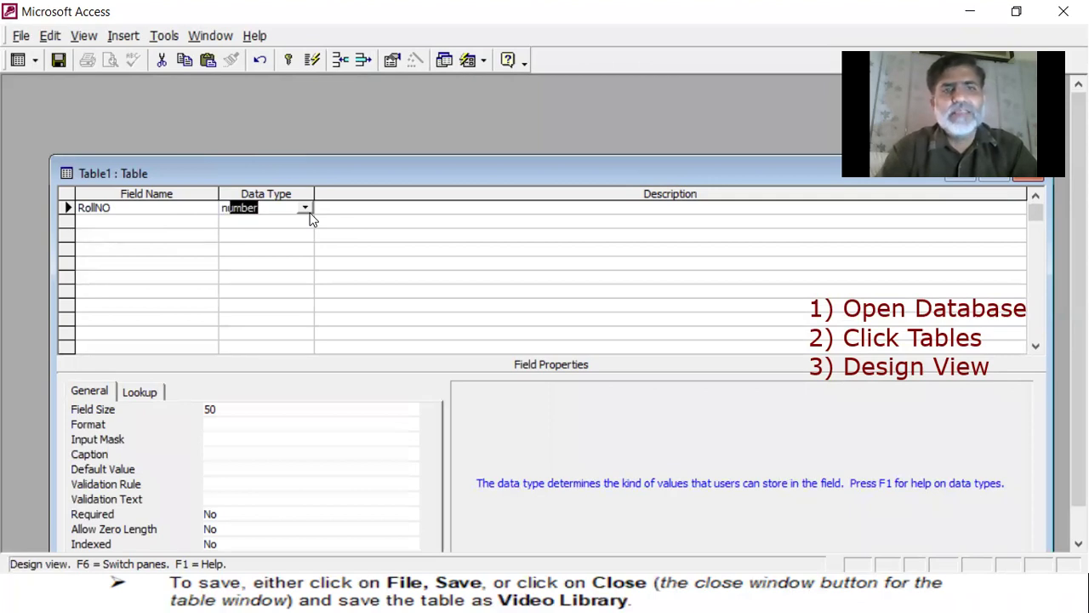
{"action": "key", "text": "Tab"}
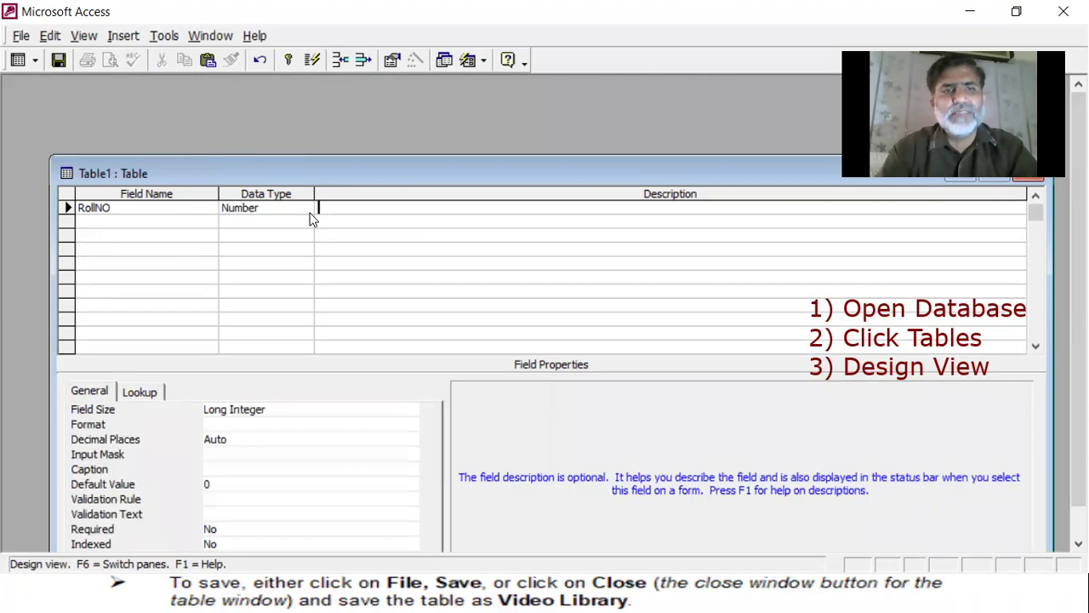
Enter "student Class Roll No" as the description of the RollNO field
{"action": "type", "text": "s"}
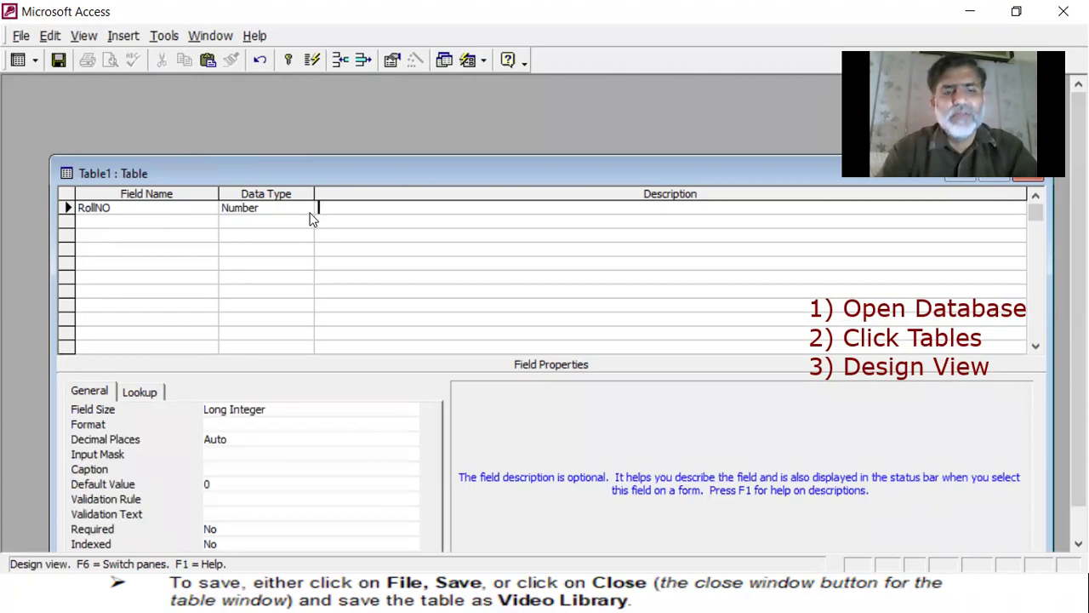
{"action": "type", "text": "tudent"}
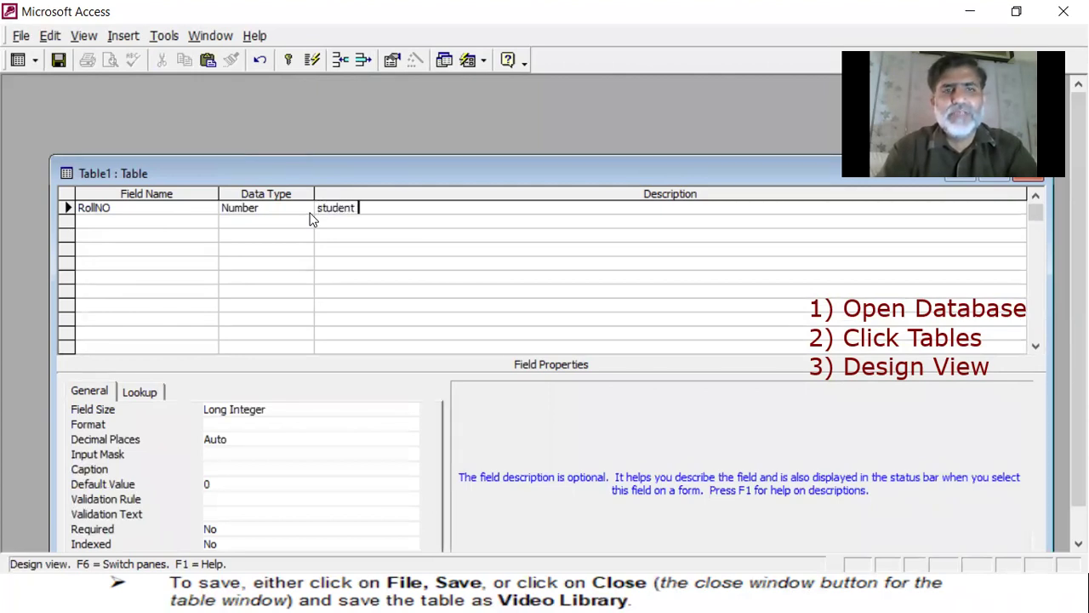
{"action": "type", "text": " Cl"}
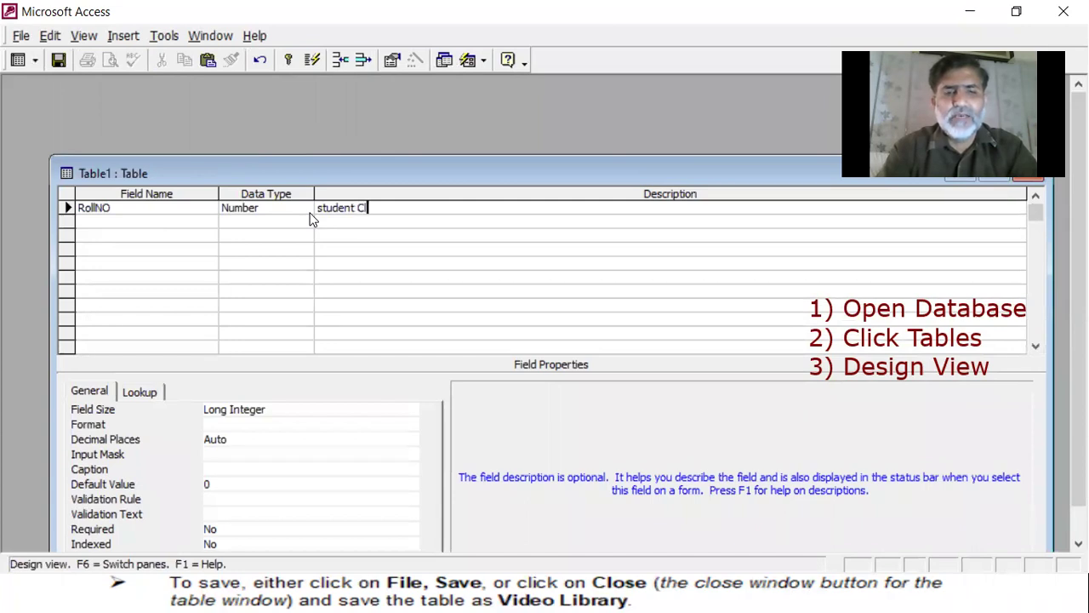
{"action": "type", "text": "ass Rn"}
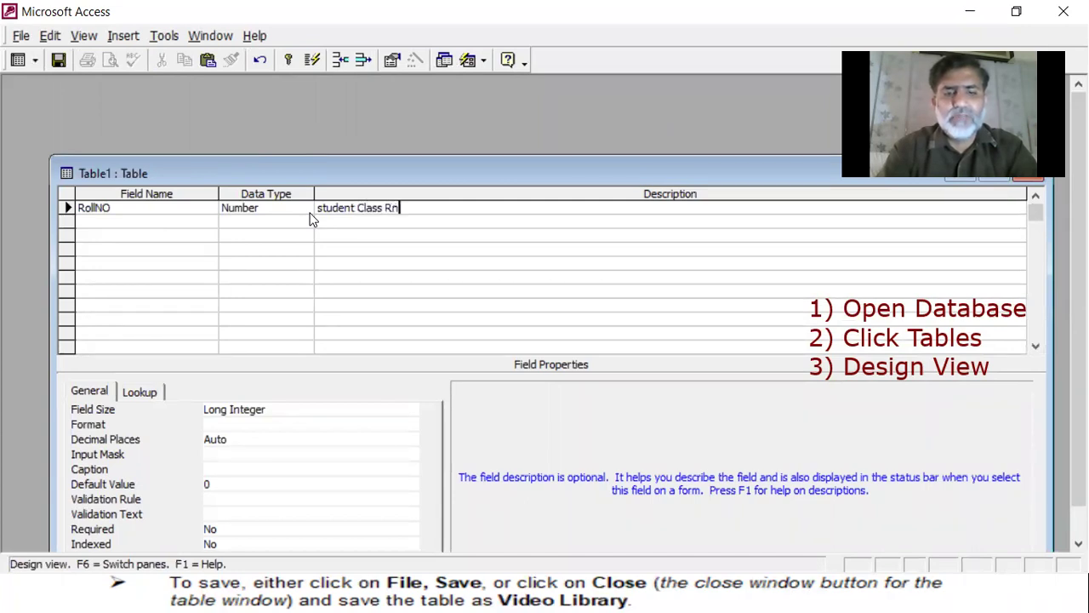
{"action": "key", "text": "BackSpace"}
{"action": "type", "text": "oll No"}
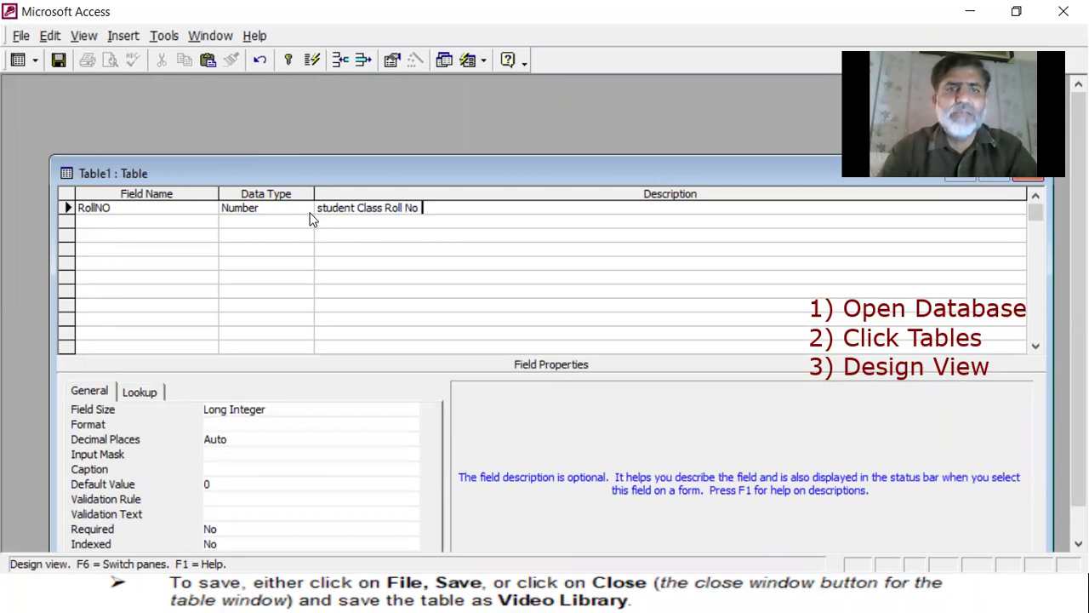
{"action": "left_click", "coordinate": [311, 219]}
{"action": "key", "text": "shift+Tab"}
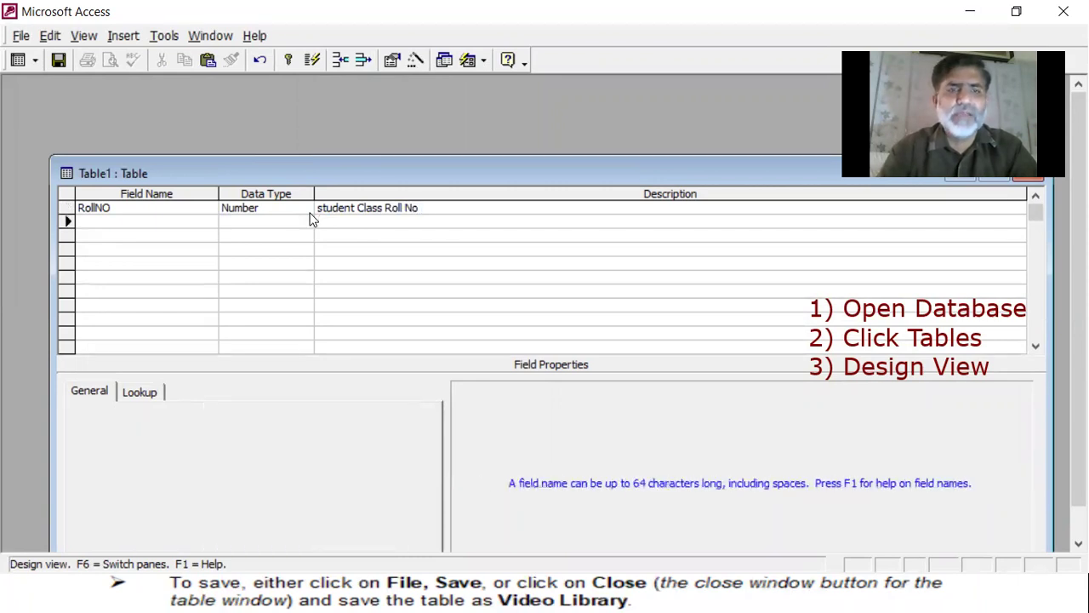
Add a second field called Name with the Text data type
{"action": "type", "text": "Name"}
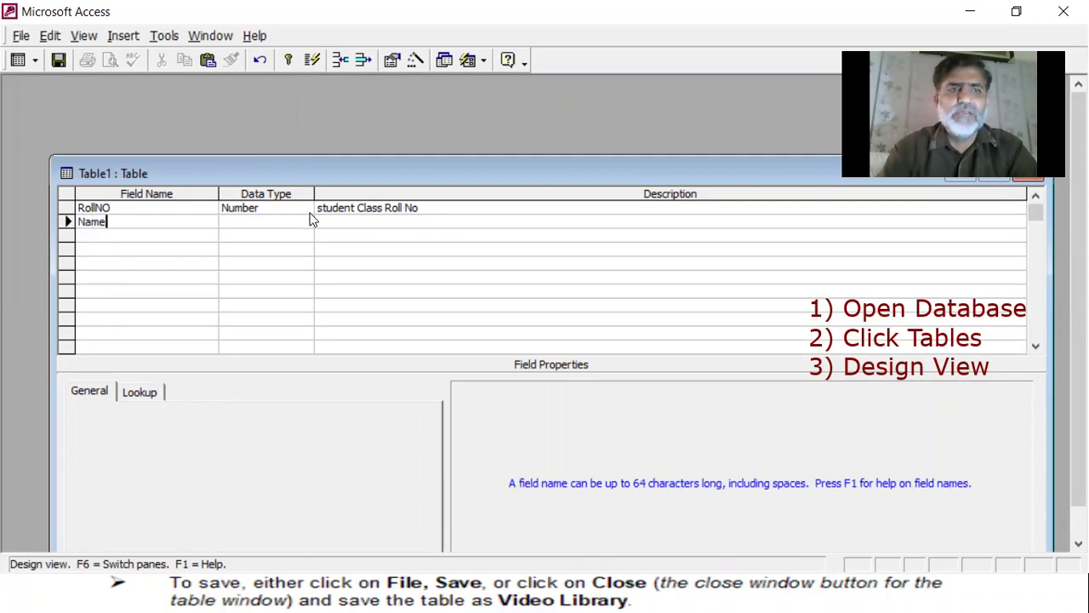
{"action": "key", "text": "Tab"}
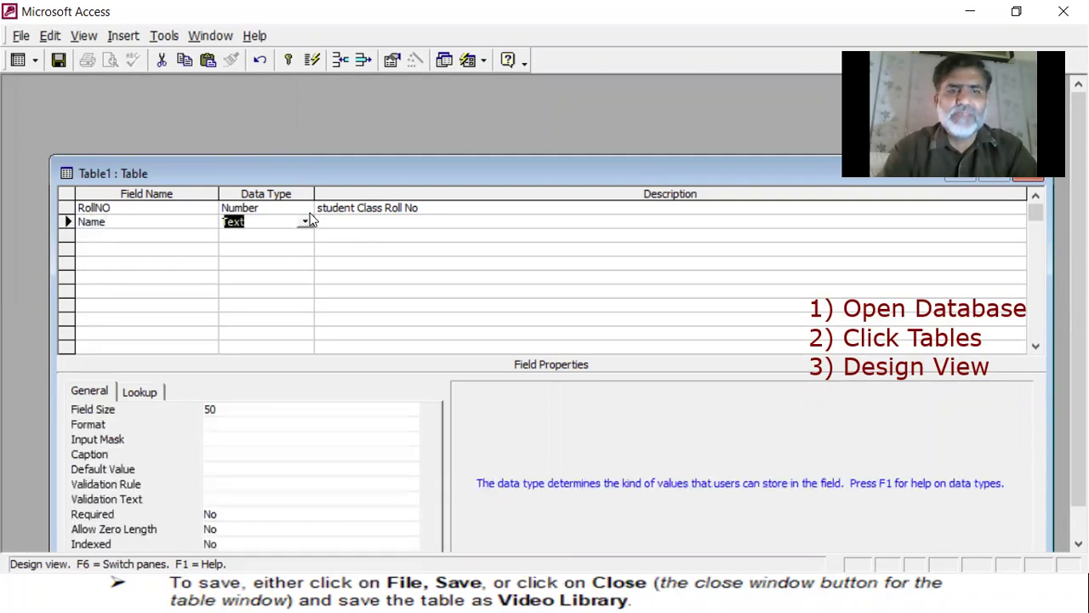
{"action": "key", "text": "Tab"}
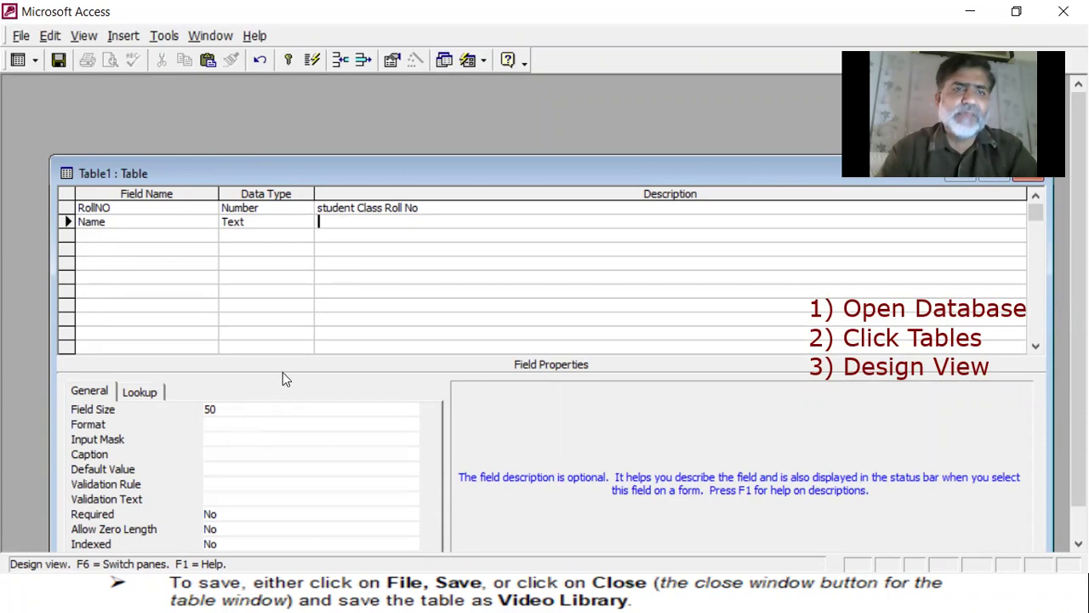
Set the field size of the Name field to 30
{"action": "left_click", "coordinate": [236, 413]}
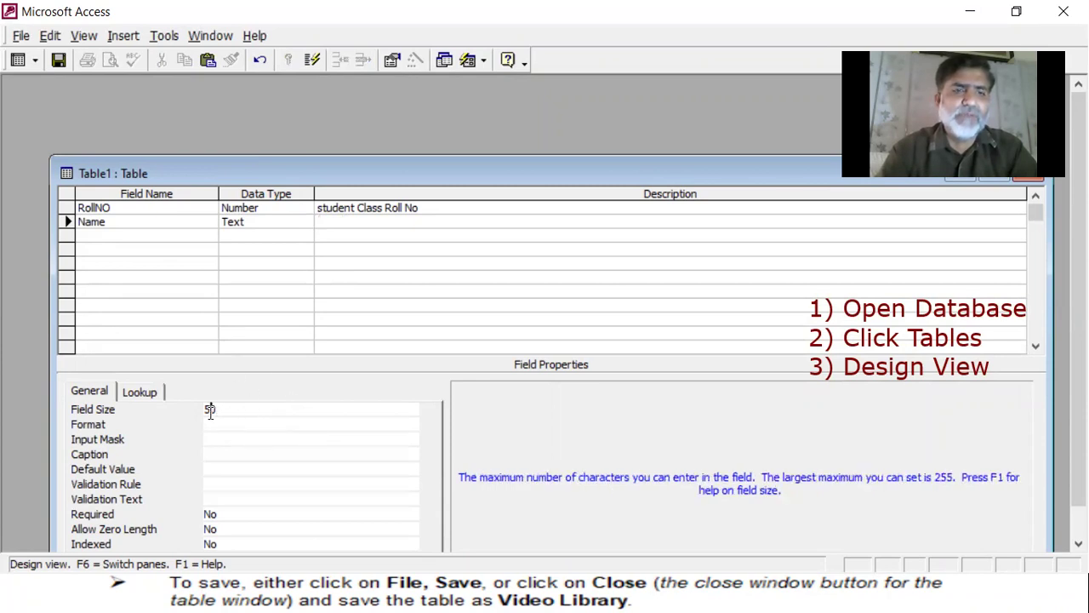
{"action": "key", "text": "BackSpace"}
{"action": "key", "text": "BackSpace"}
{"action": "type", "text": "30"}
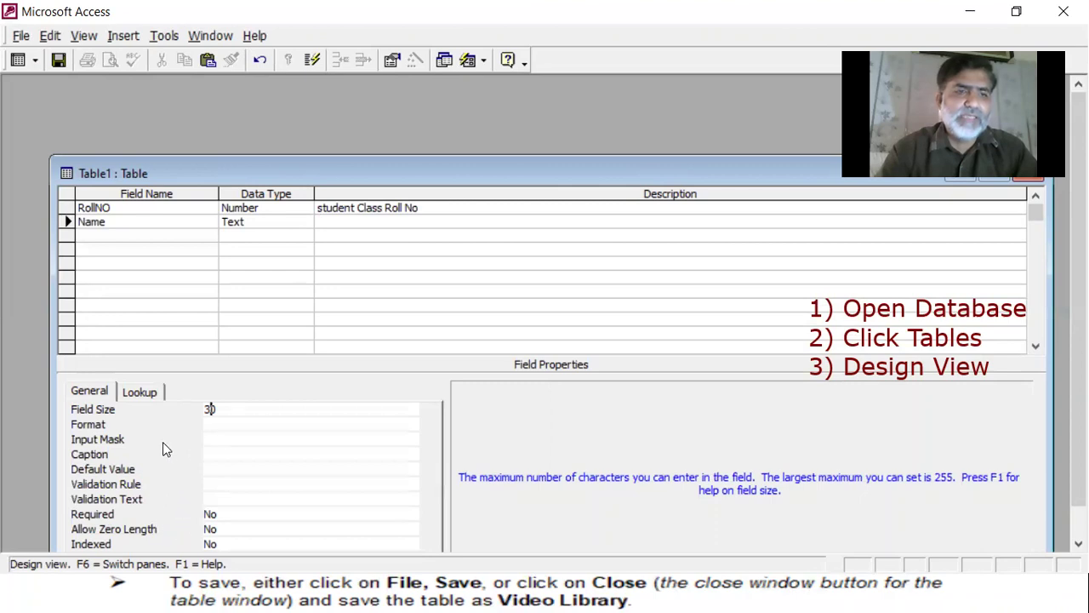
{"action": "left_click", "coordinate": [205, 426]}
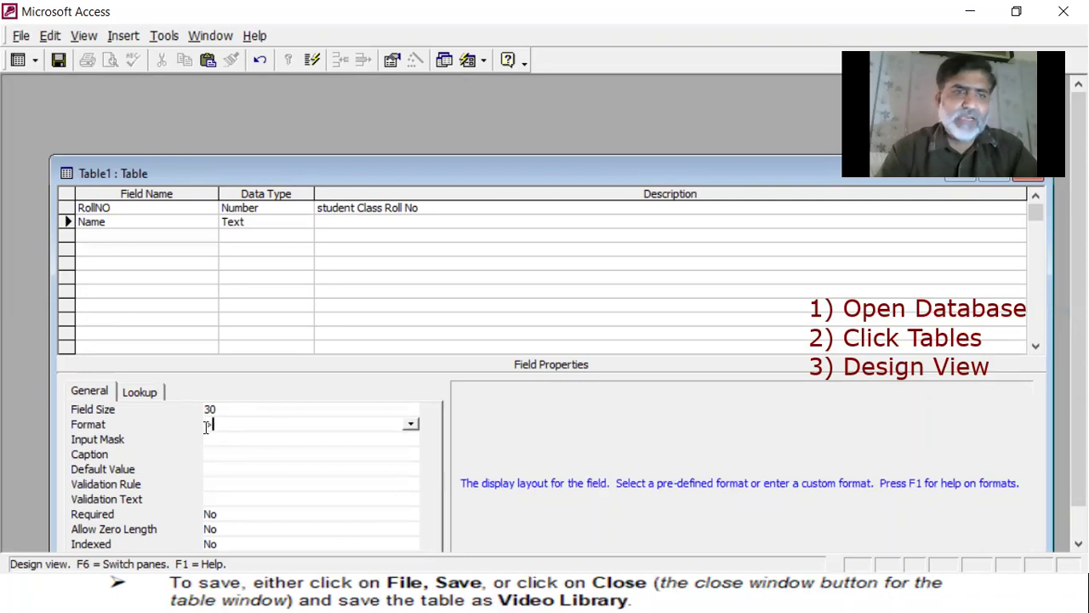
{"action": "left_click", "coordinate": [270, 274]}
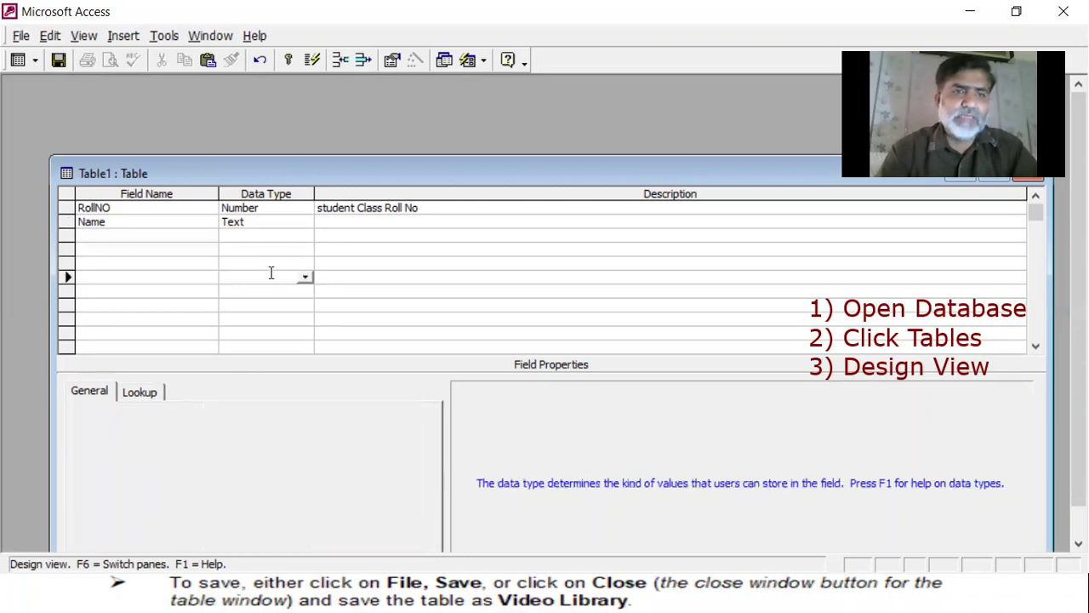
Add a third field called Class with the Text data type below the Name field
{"action": "left_click", "coordinate": [274, 224]}
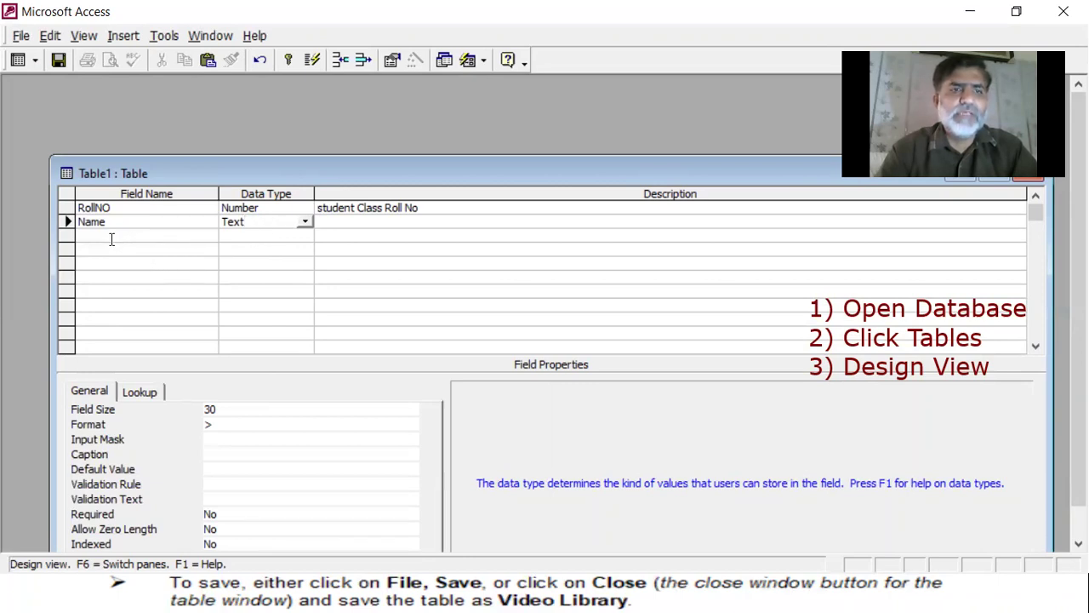
{"action": "key", "text": "Tab"}
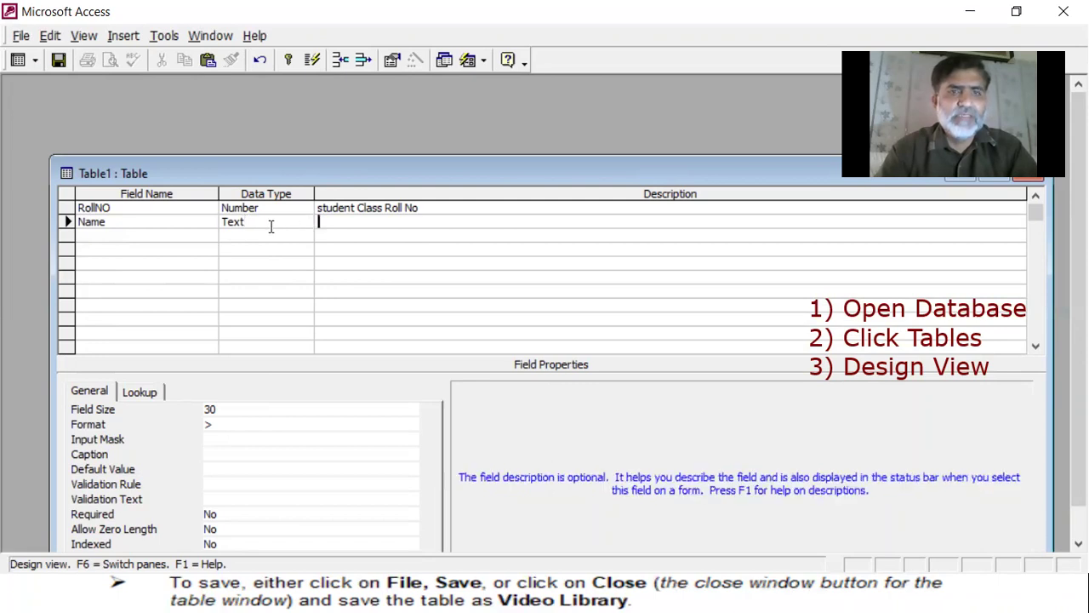
{"action": "key", "text": "Tab"}
{"action": "type", "text": "F"}
{"action": "key", "text": "BackSpace"}
{"action": "type", "text": "Class"}
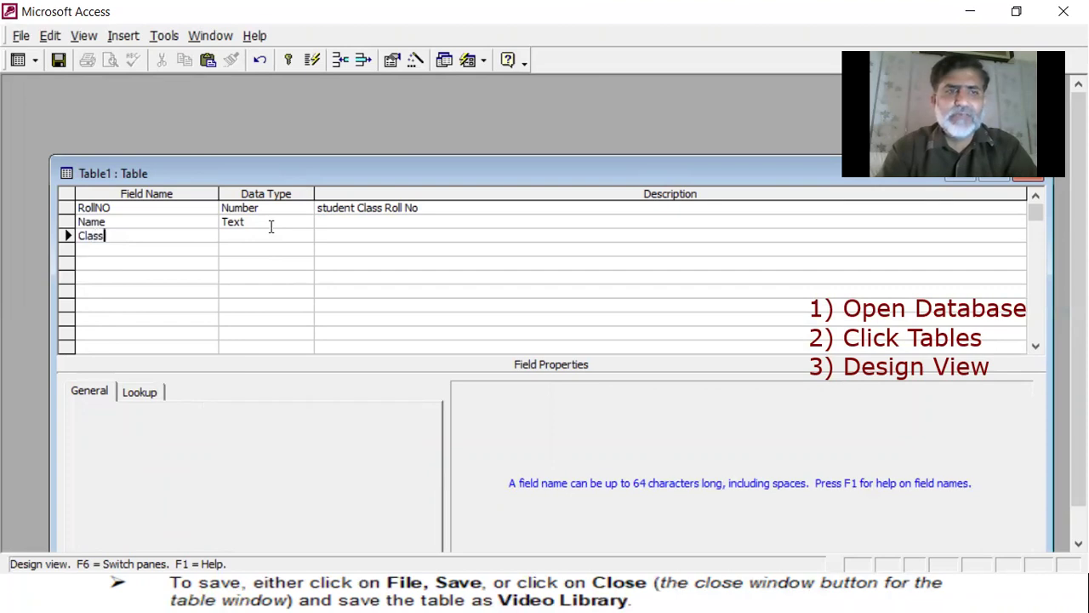
{"action": "key", "text": "Tab"}
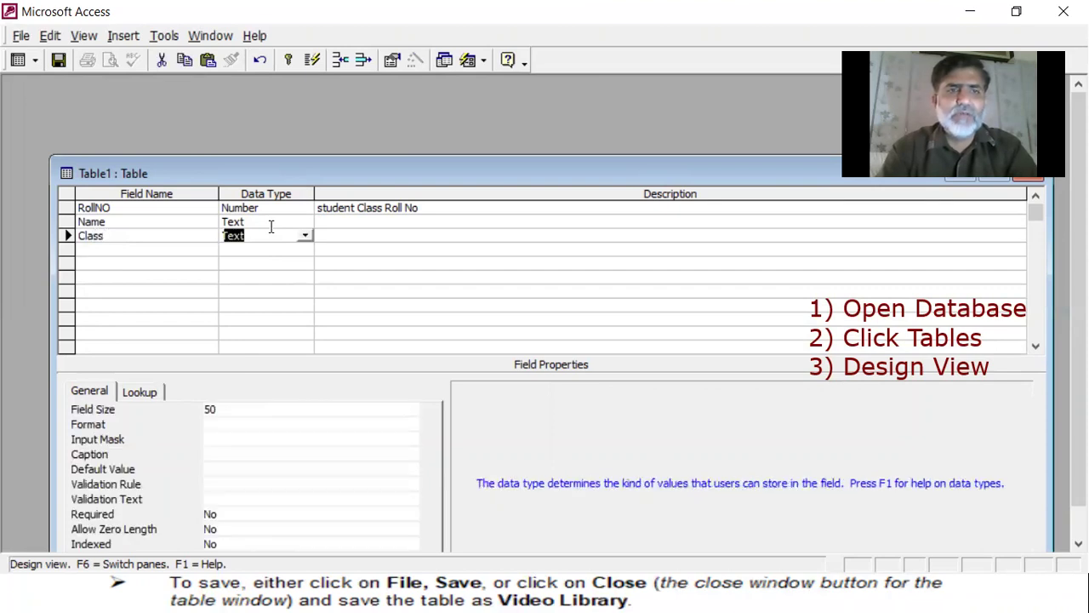
{"action": "key", "text": "Tab"}
{"action": "key", "text": "Tab"}
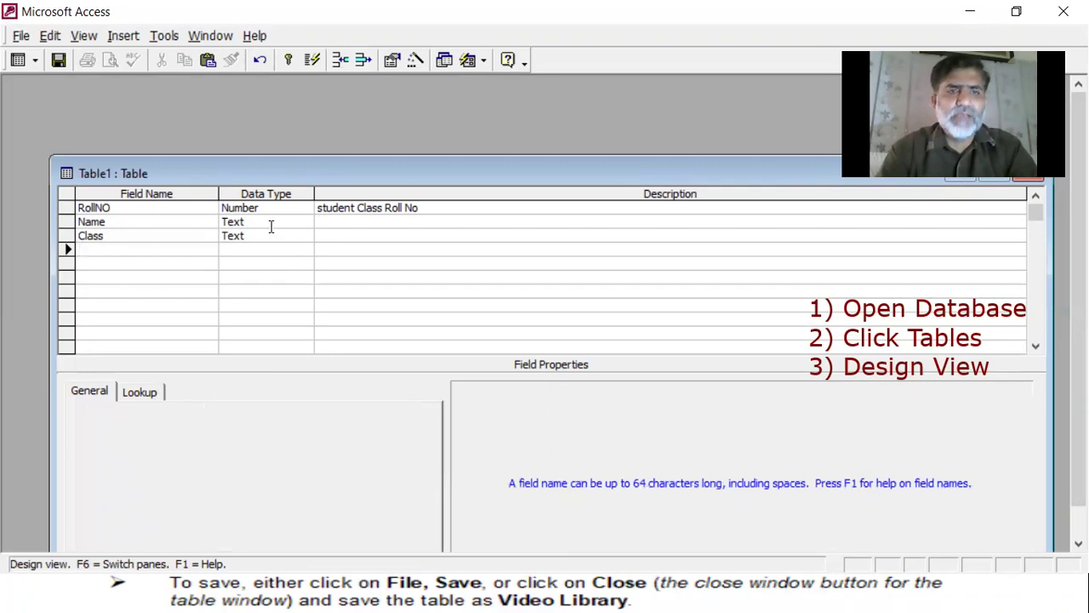
Set the field size of the Class field to 10
{"action": "left_click", "coordinate": [262, 236]}
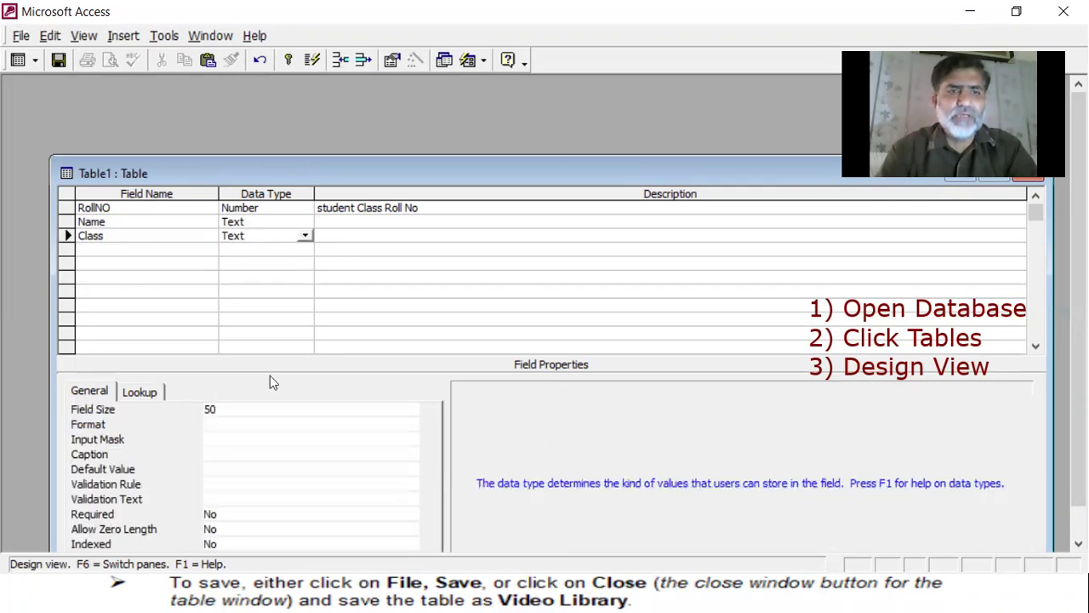
{"action": "left_click", "coordinate": [225, 410]}
{"action": "key", "text": "BackSpace"}
{"action": "key", "text": "BackSpace"}
{"action": "type", "text": "10"}
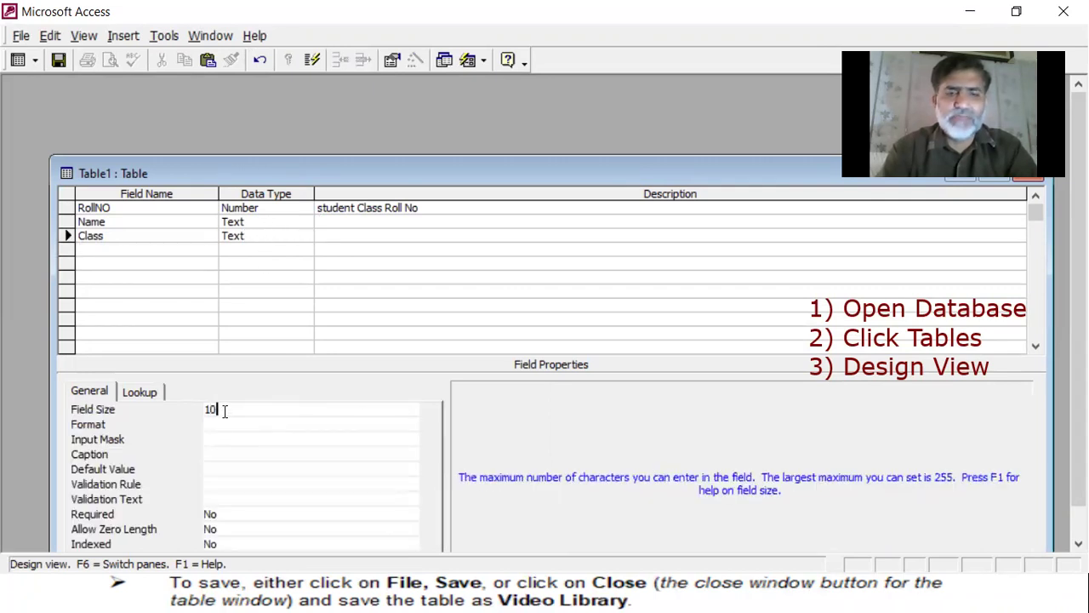
Add a fourth field named session with the Text data type
{"action": "left_click", "coordinate": [95, 248]}
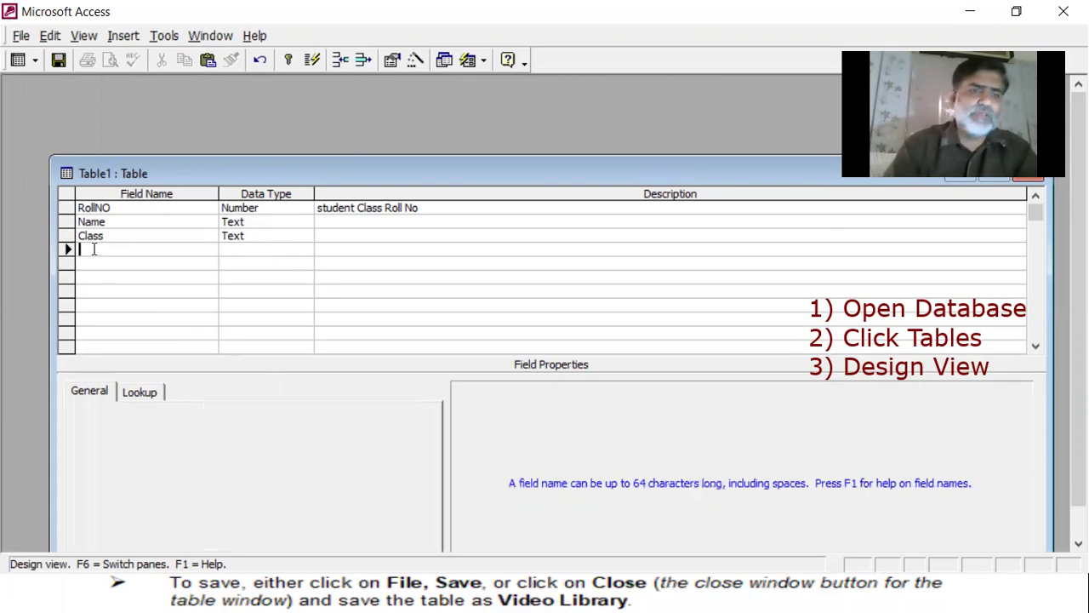
{"action": "type", "text": "session"}
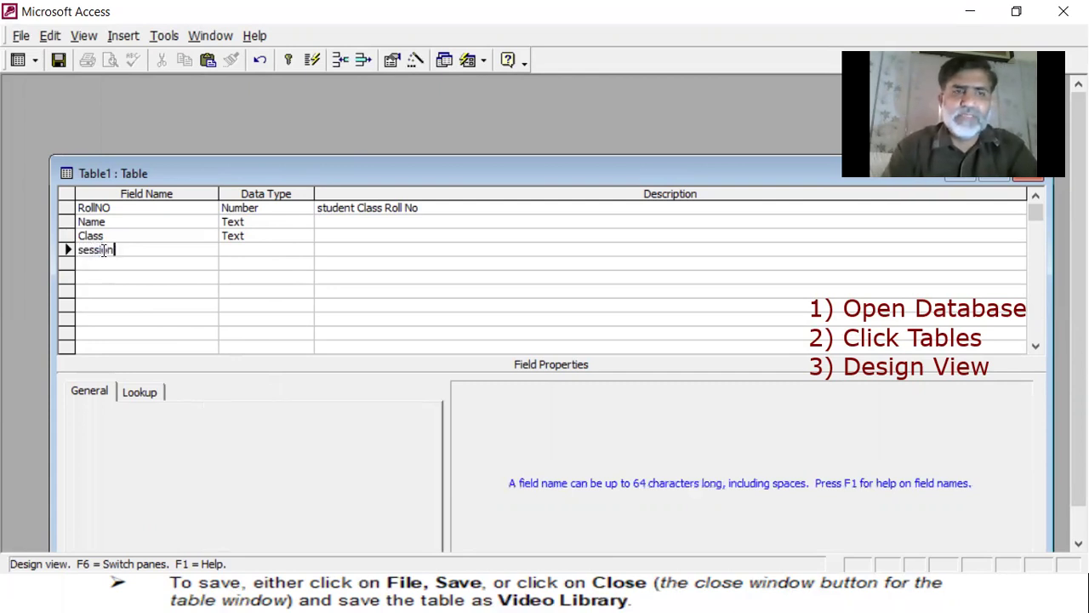
{"action": "key", "text": "Tab"}
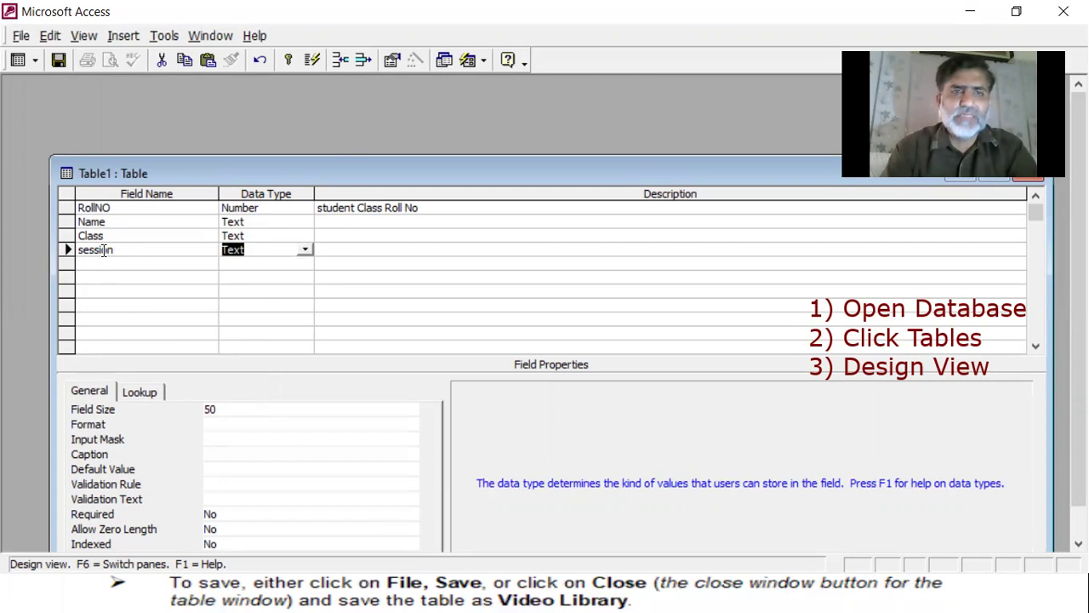
{"action": "key", "text": "Tab"}
{"action": "key", "text": "Tab"}
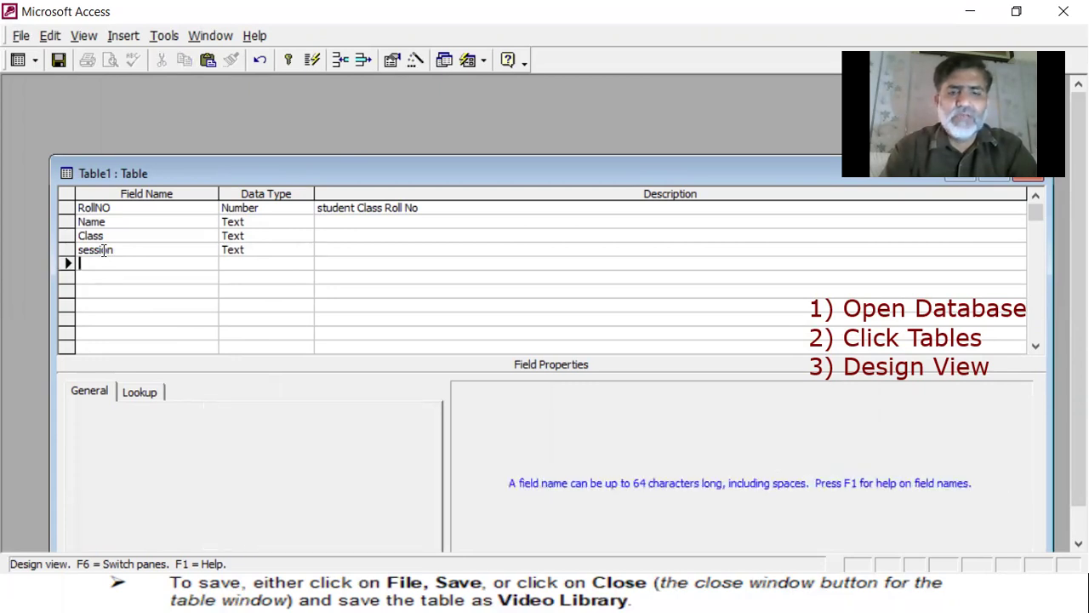
Add a dob field with the Date/Time data type below the session field
{"action": "type", "text": "dob"}
{"action": "key", "text": "Tab"}
{"action": "type", "text": "da"}
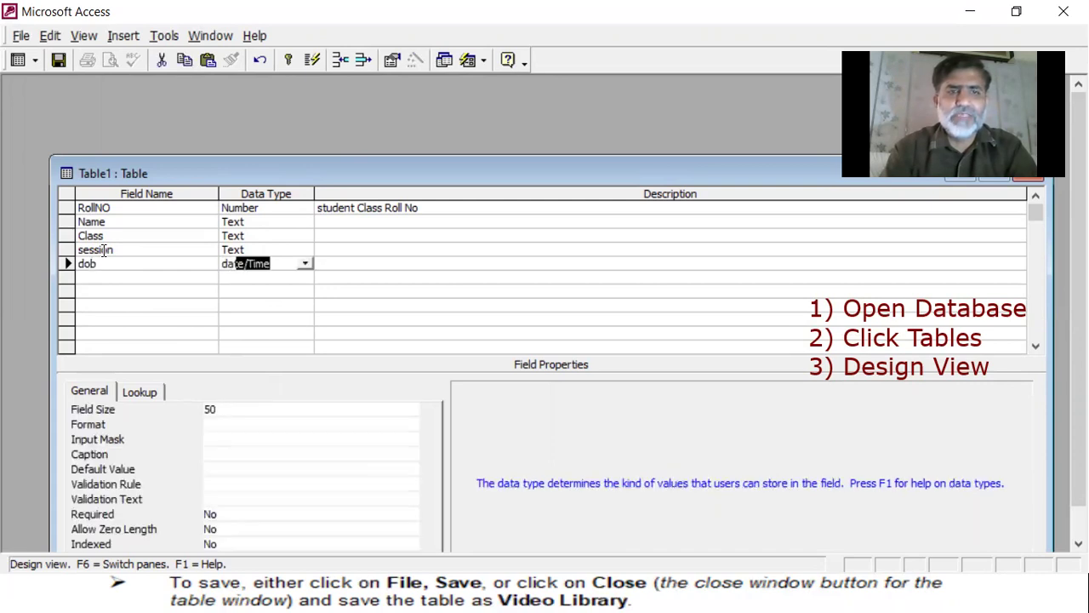
{"action": "key", "text": "Tab"}
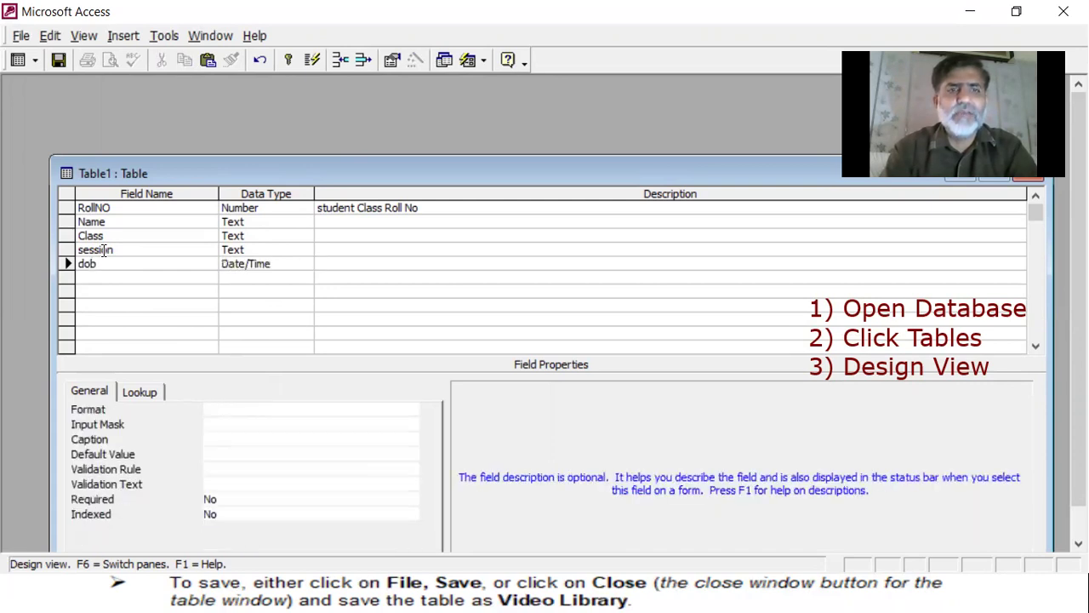
{"action": "key", "text": "Tab"}
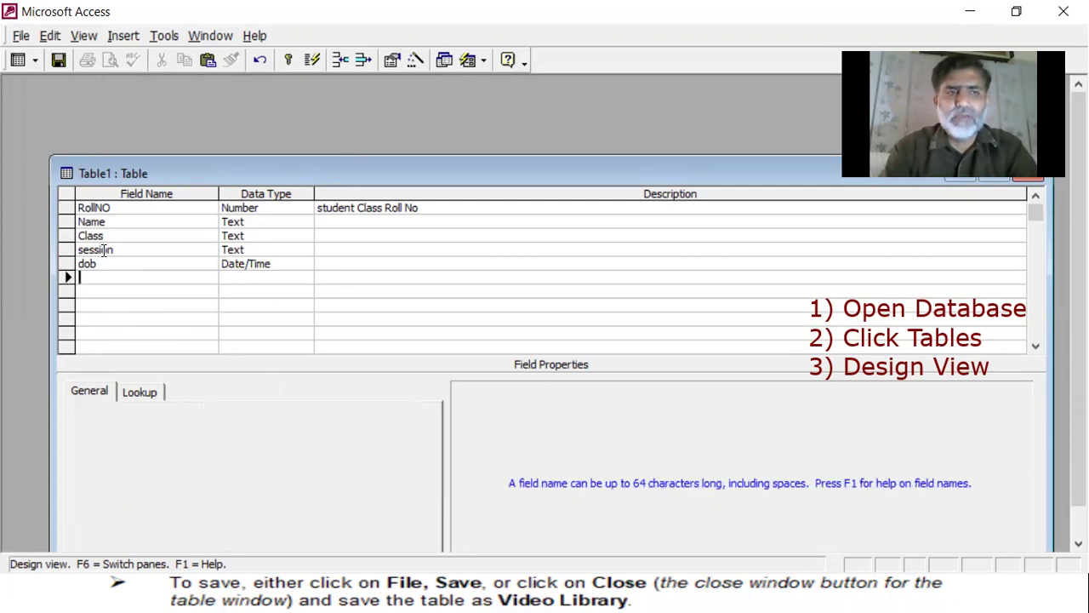
Add a fee field with the Currency data type below the dob field
{"action": "type", "text": "fee"}
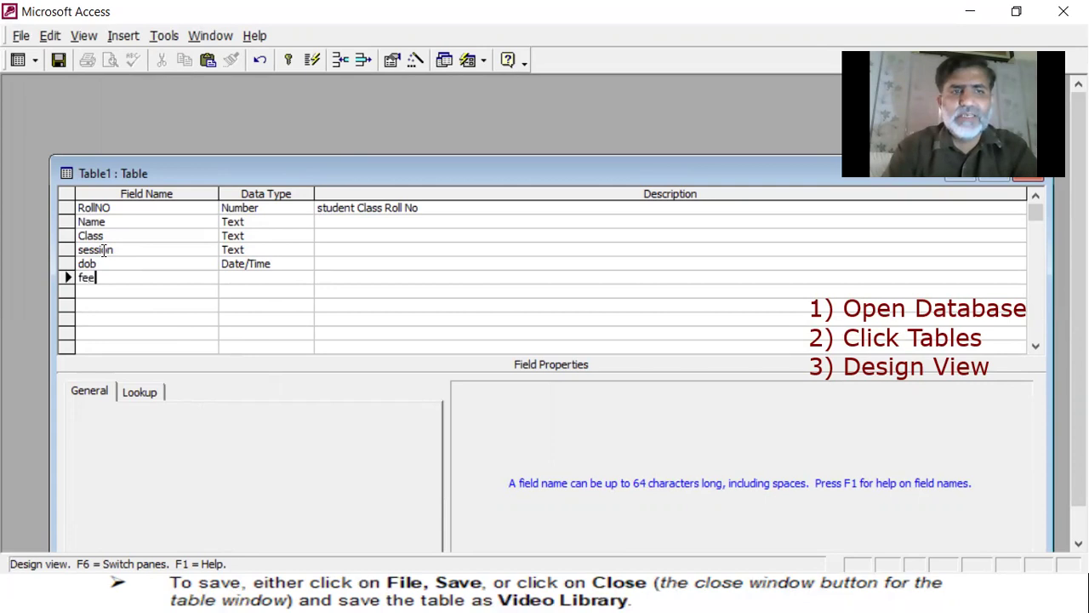
{"action": "key", "text": "Tab"}
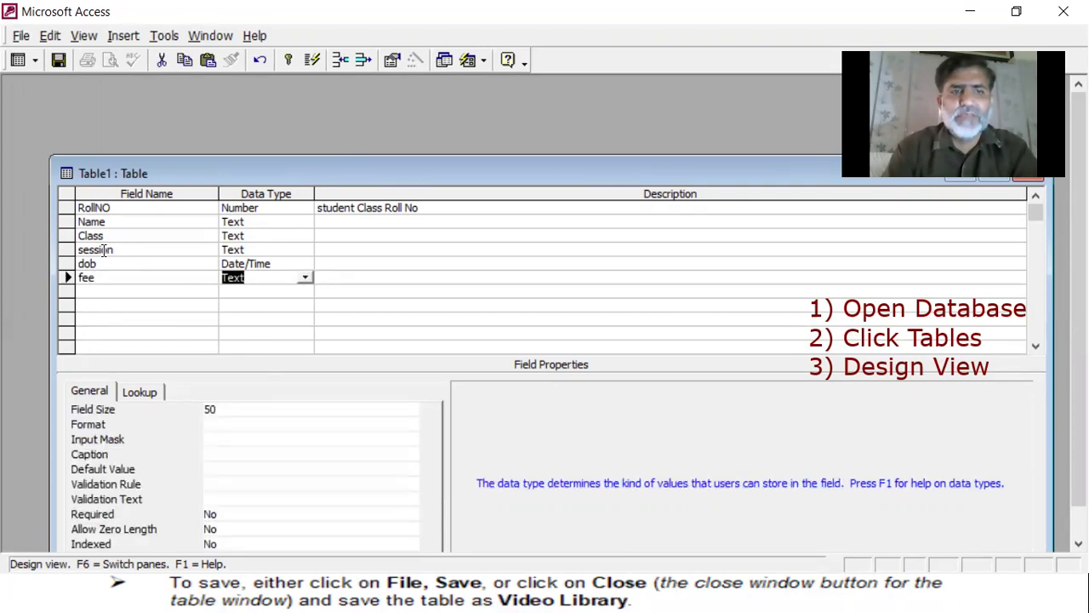
{"action": "type", "text": "currency"}
{"action": "key", "text": "Tab"}
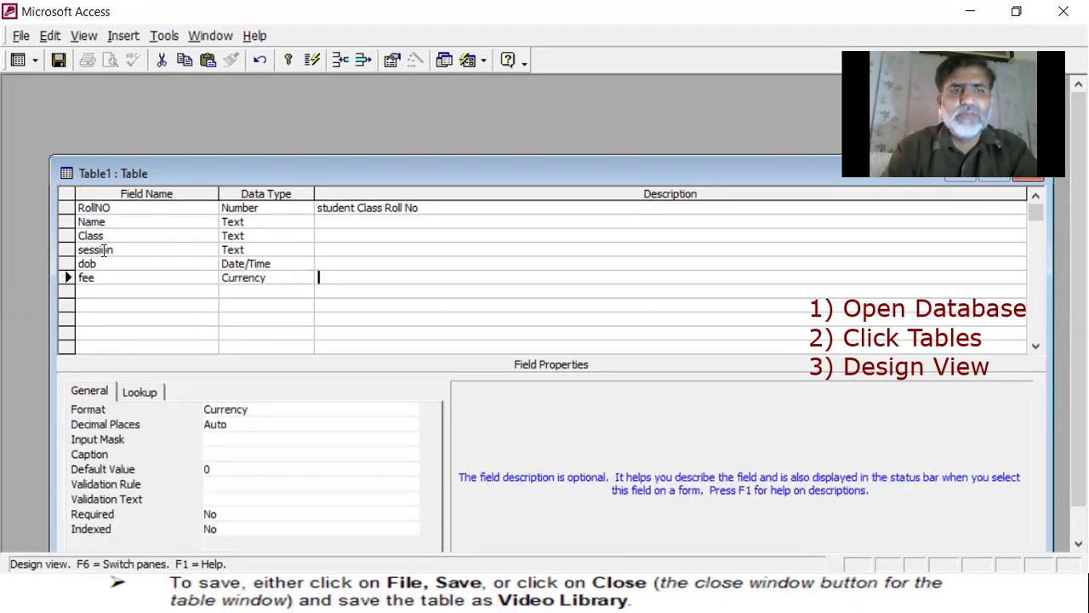
{"action": "key", "text": "Tab"}
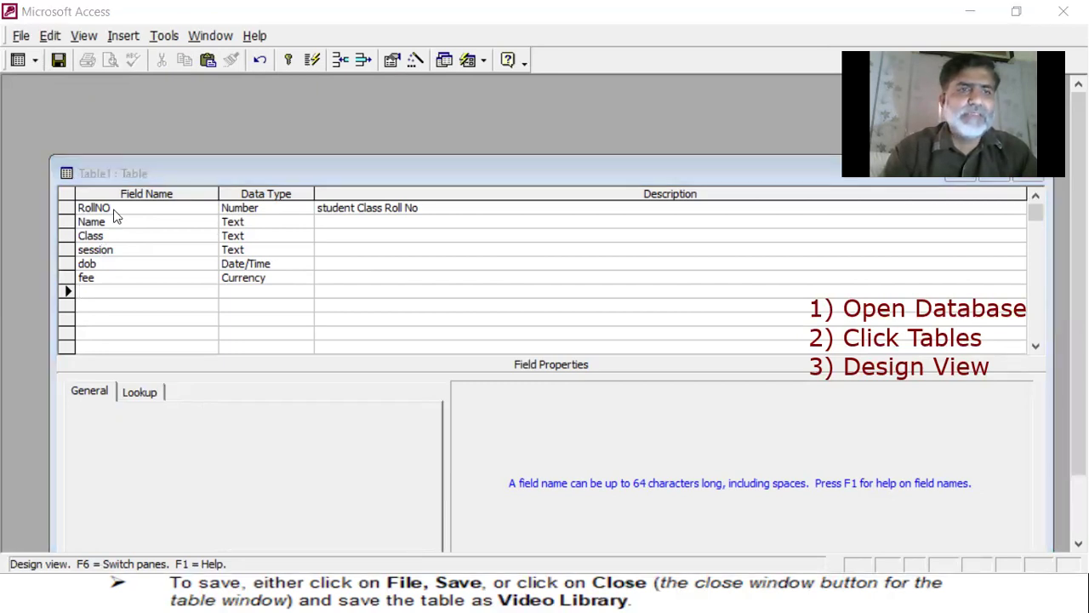
Add a regno field with the Number data type below the fee field
{"action": "left_click", "coordinate": [90, 287]}
{"action": "type", "text": "regno"}
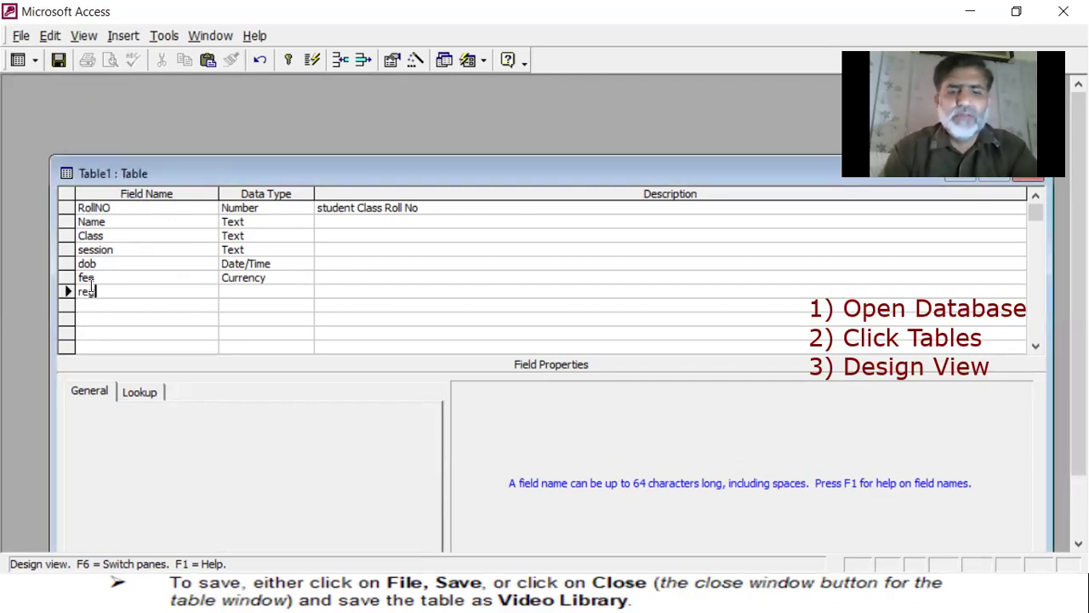
{"action": "key", "text": "Tab"}
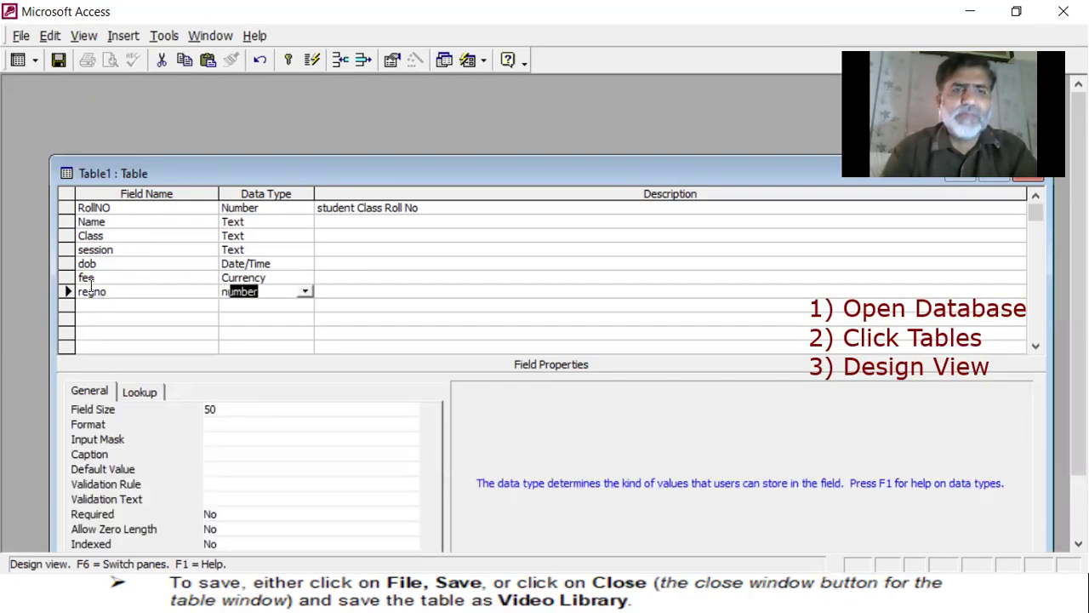
{"action": "type", "text": "n"}
{"action": "key", "text": "Up"}
{"action": "key", "text": "Up"}
{"action": "key", "text": "Up"}
{"action": "key", "text": "Up"}
{"action": "key", "text": "Up"}
{"action": "key", "text": "Up"}
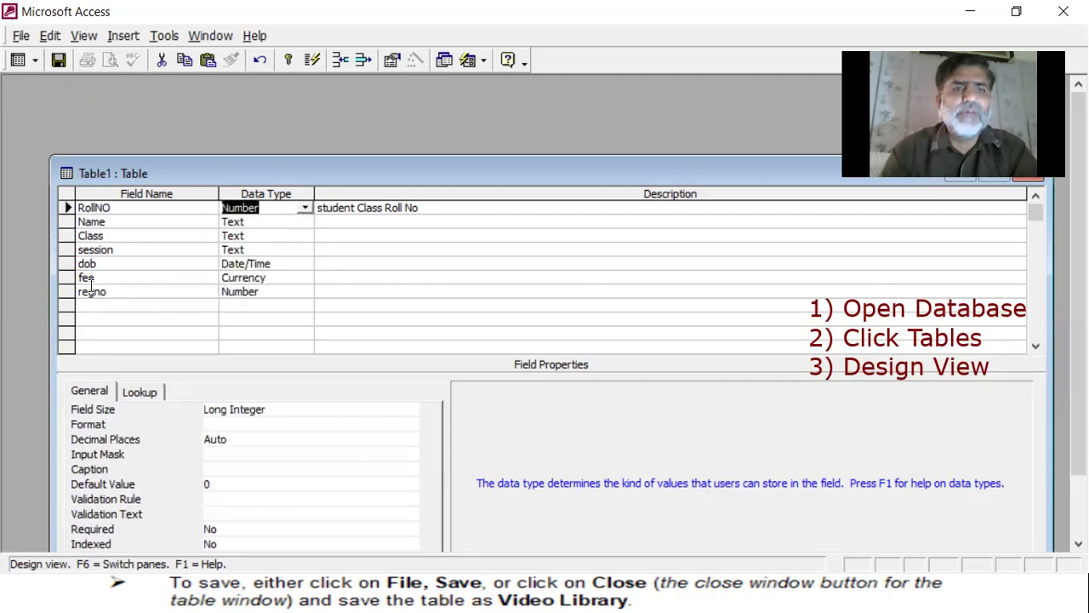
{"action": "key", "text": "shift+Tab"}
{"action": "key", "text": "Down"}
{"action": "key", "text": "Down"}
{"action": "key", "text": "Down"}
{"action": "key", "text": "Down"}
{"action": "key", "text": "Down"}
{"action": "key", "text": "Down"}
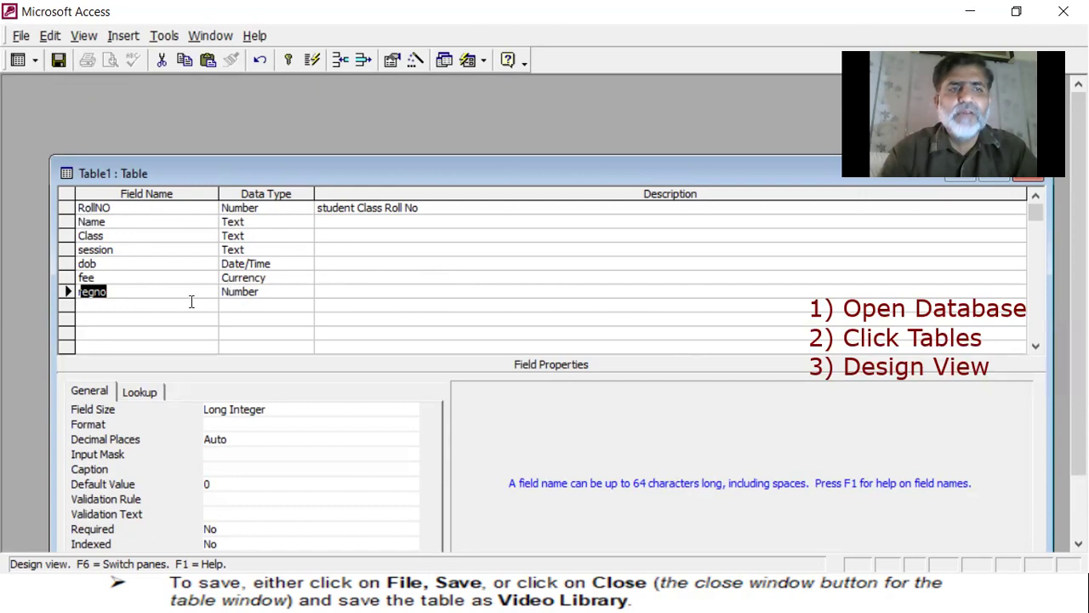
{"action": "left_click", "coordinate": [155, 318]}
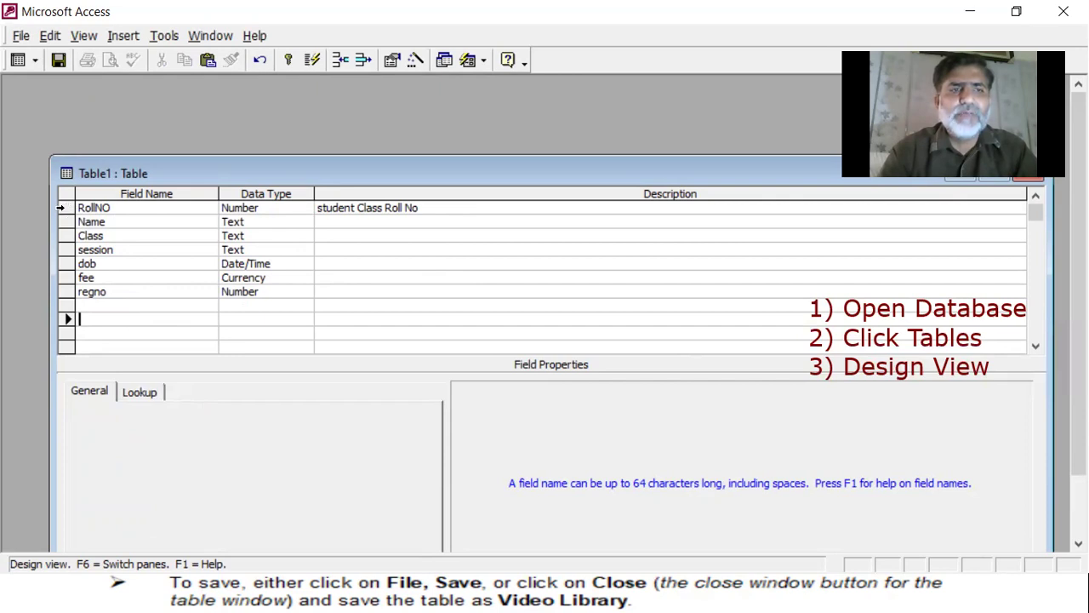
Try the regno field as the table's primary key
{"action": "left_click", "coordinate": [68, 208]}
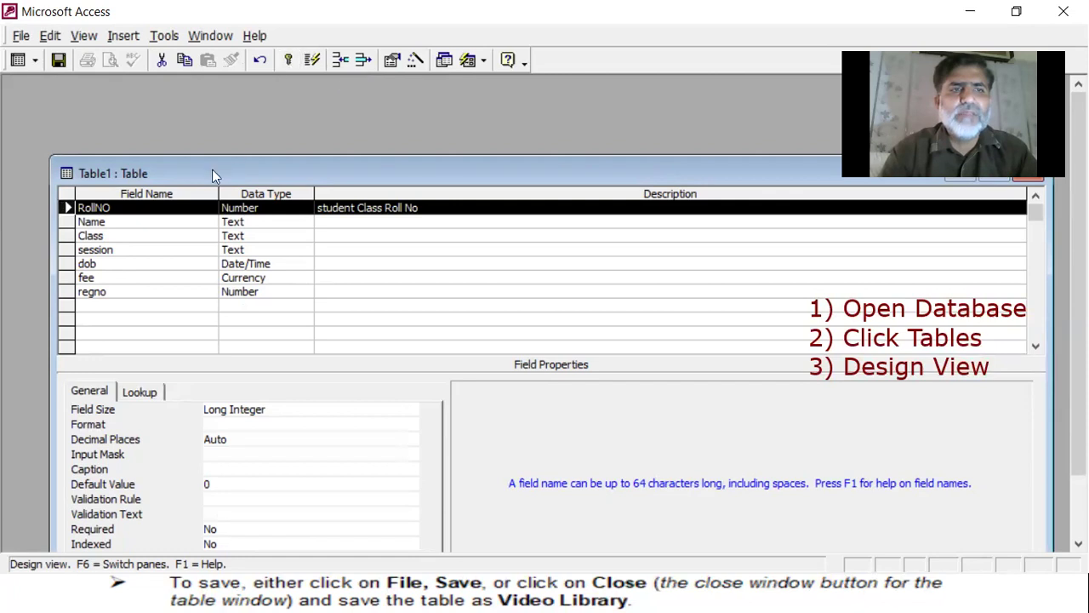
{"action": "left_click", "coordinate": [70, 291]}
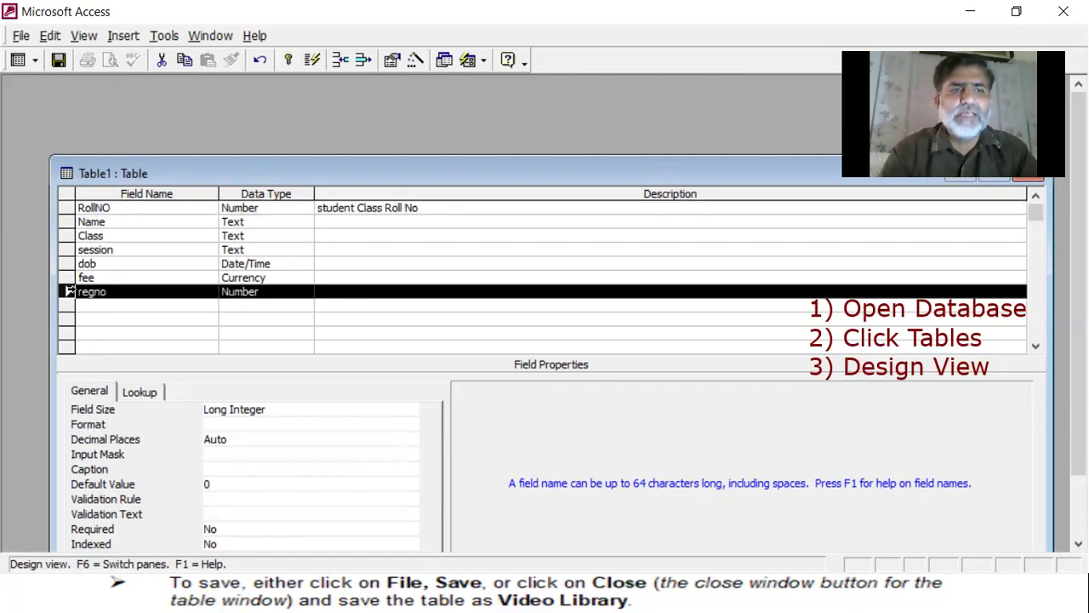
{"action": "left_click", "coordinate": [290, 61]}
{"action": "left_click", "coordinate": [289, 61]}
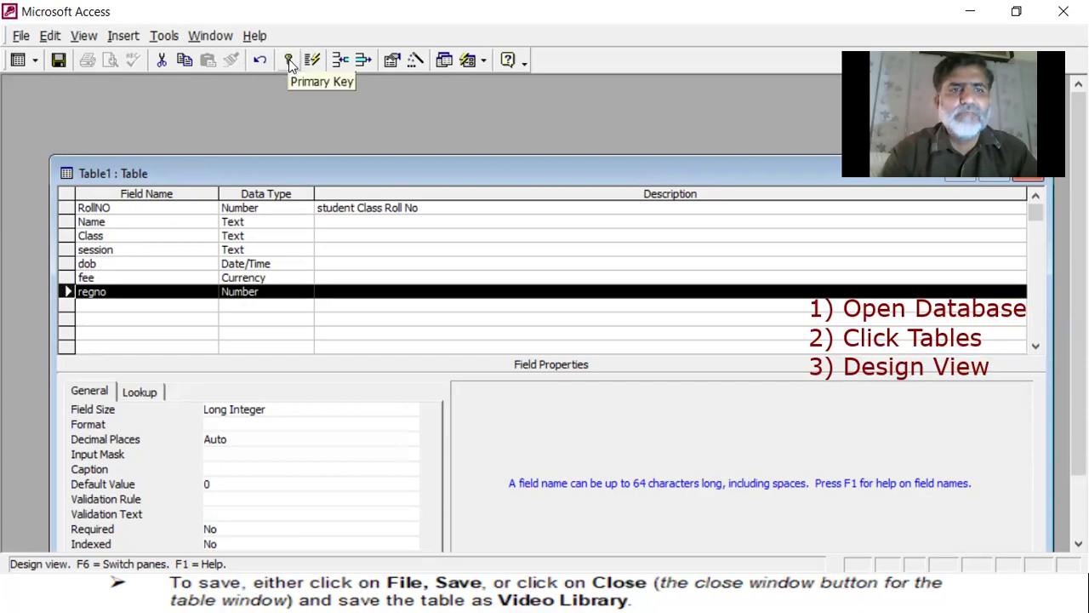
Define a composite primary key from the RollNO, Class and session fields
{"action": "left_click", "coordinate": [68, 208]}
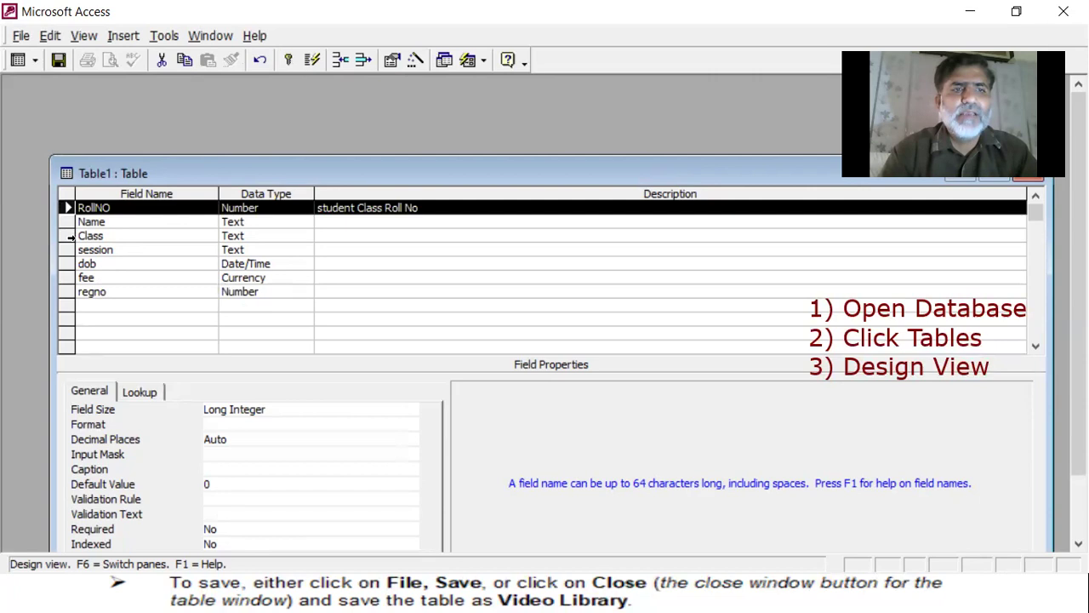
{"action": "left_click", "coordinate": [68, 236], "text": "ctrl"}
{"action": "left_click", "coordinate": [68, 249], "text": "ctrl"}
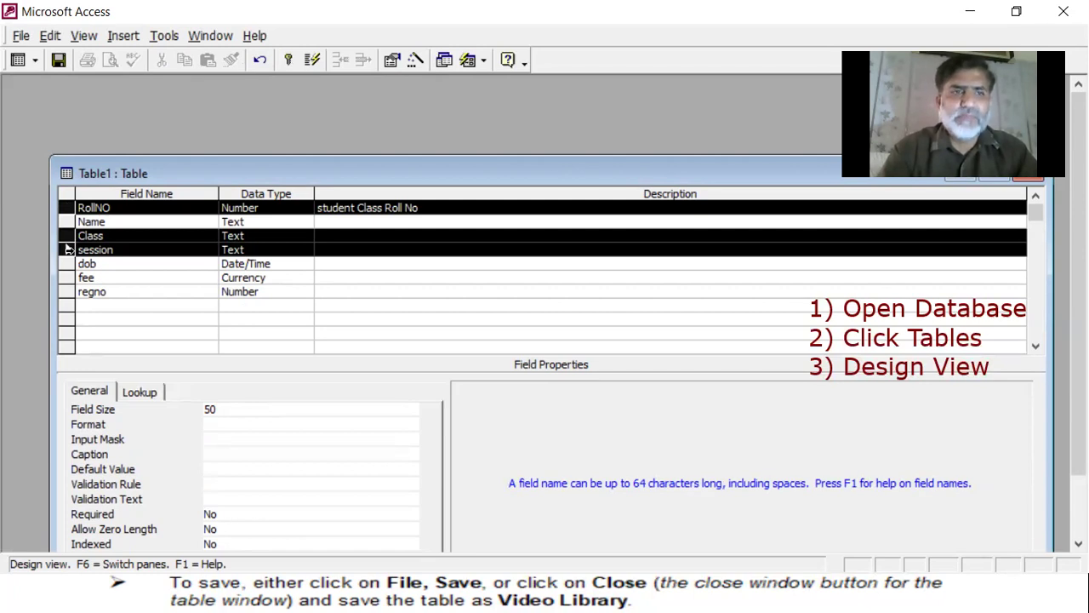
{"action": "left_click", "coordinate": [288, 63]}
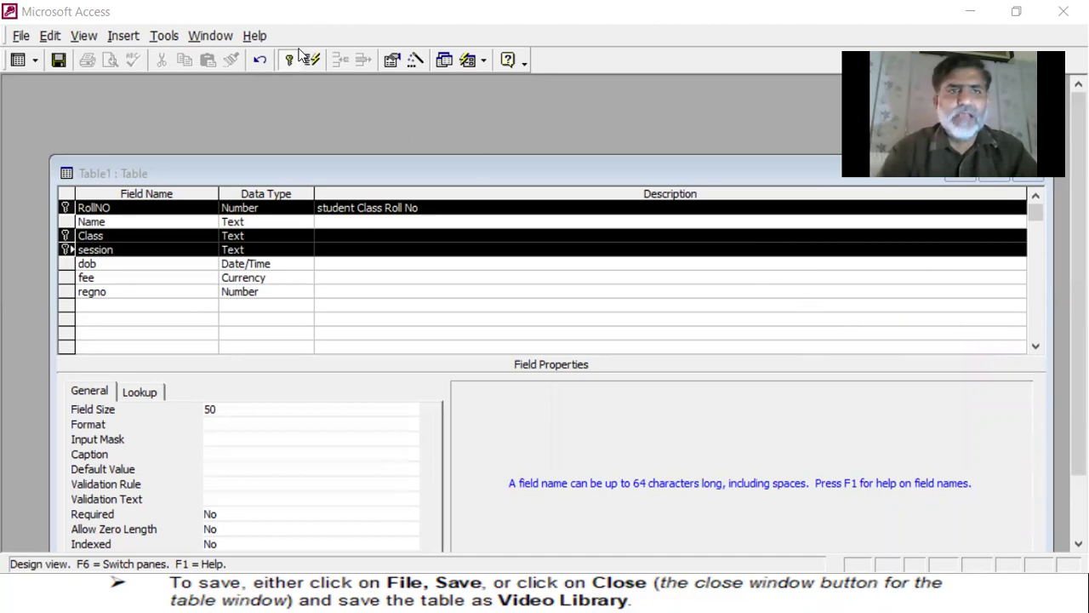
Start a text note over the table design window with the lines "1) Open Database" and "2) Tables"
{"action": "left_click", "coordinate": [696, 281]}
{"action": "type", "text": "1) Ope"}
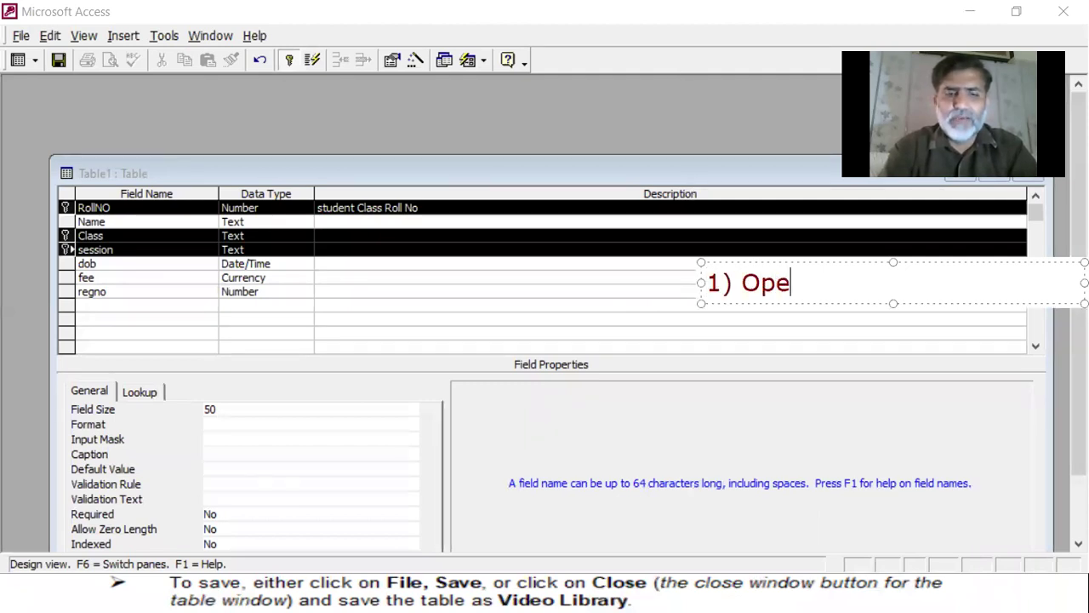
{"action": "type", "text": "n Database"}
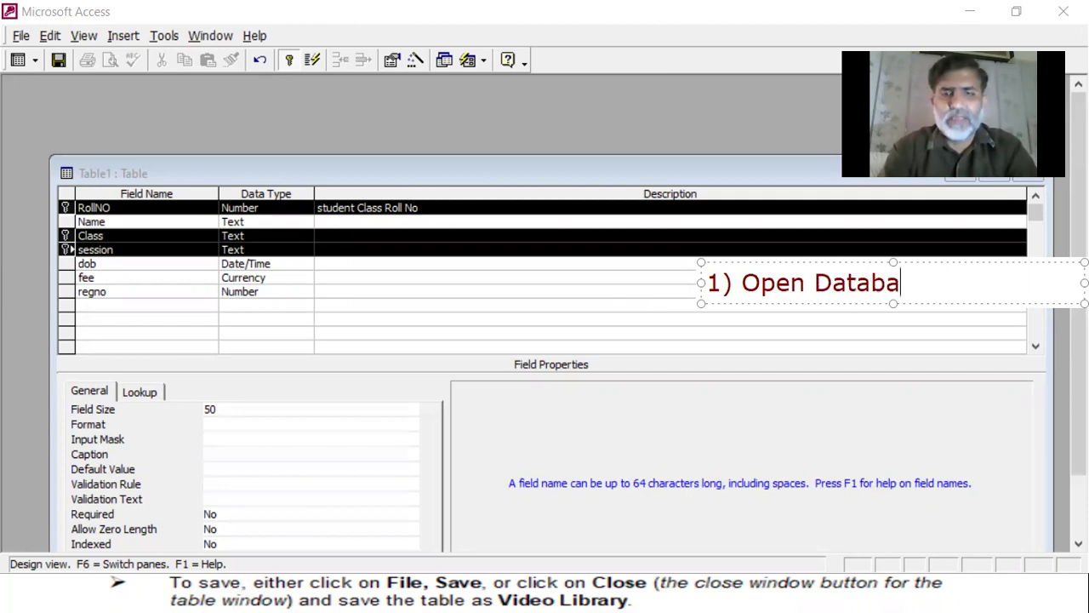
{"action": "key", "text": "Return"}
{"action": "type", "text": "2)"}
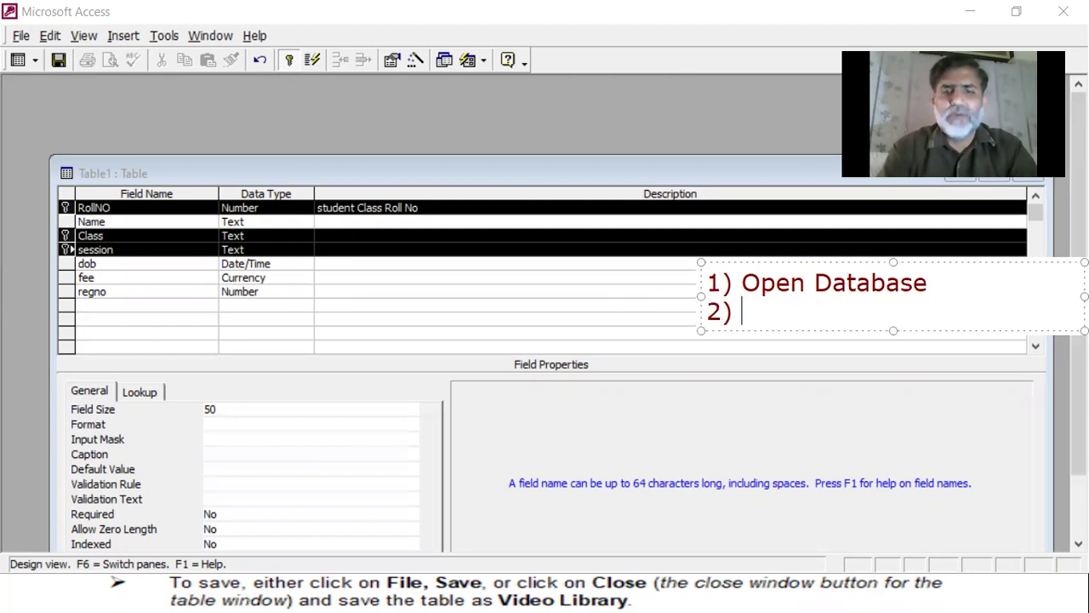
{"action": "type", "text": " T"}
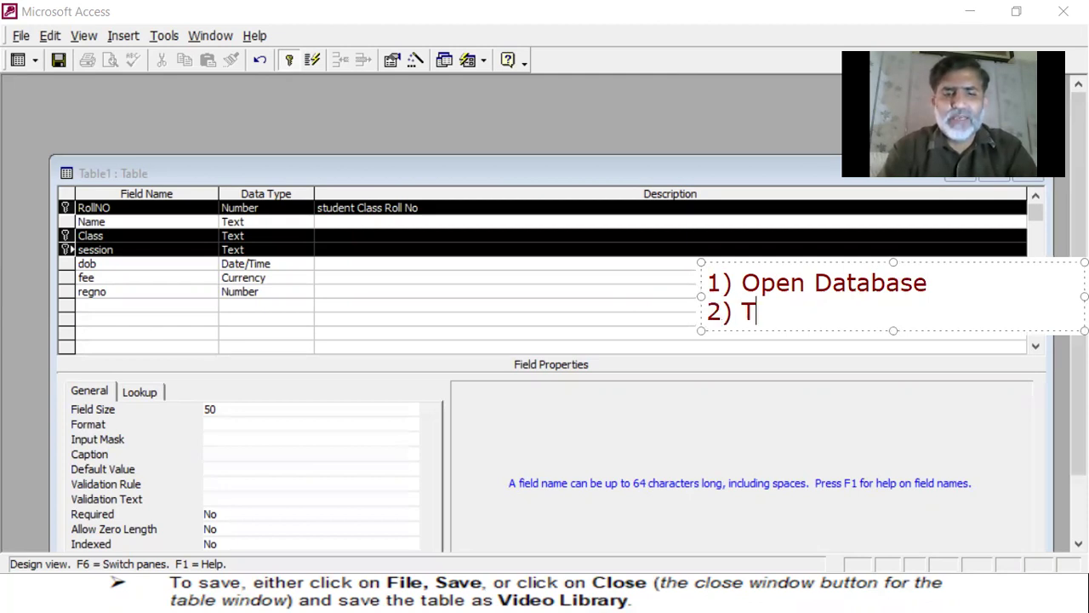
{"action": "type", "text": "ables"}
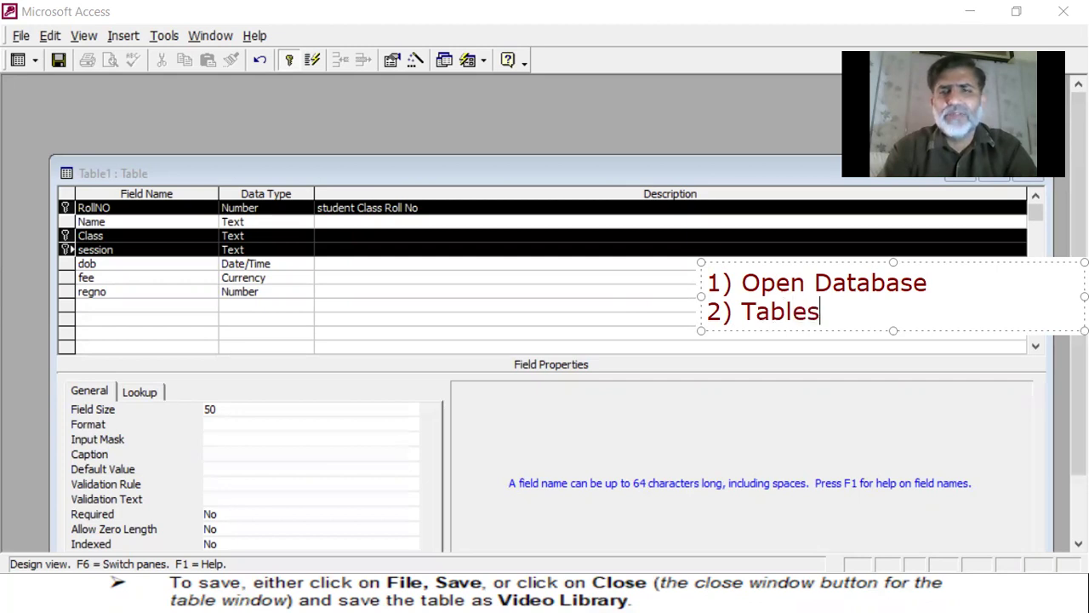
Add the line "3) Design View" to the procedure note
{"action": "key", "text": "Return"}
{"action": "type", "text": "3)"}
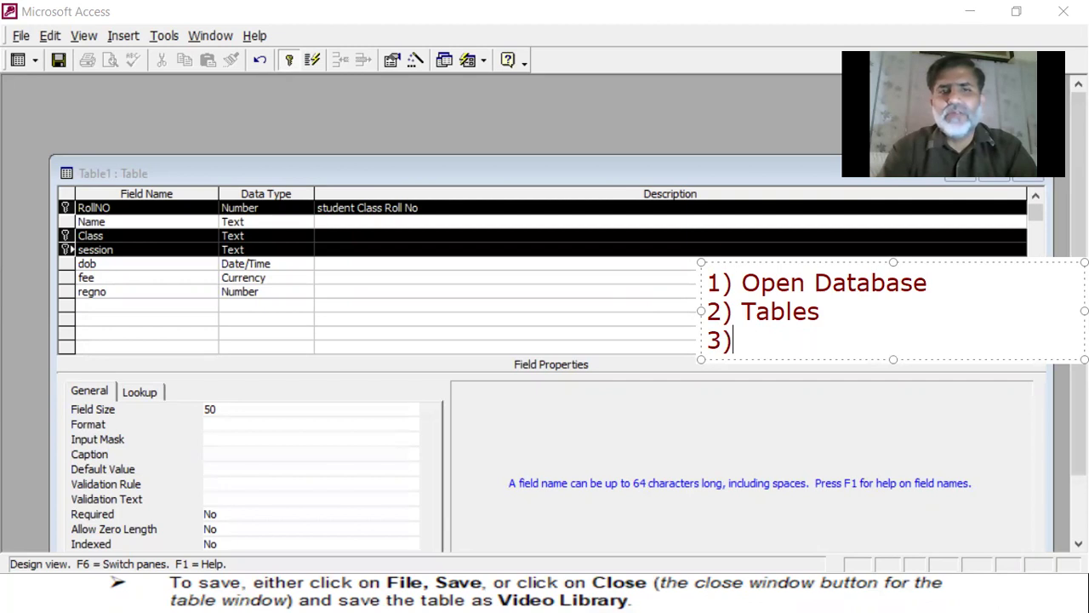
{"action": "type", "text": " D"}
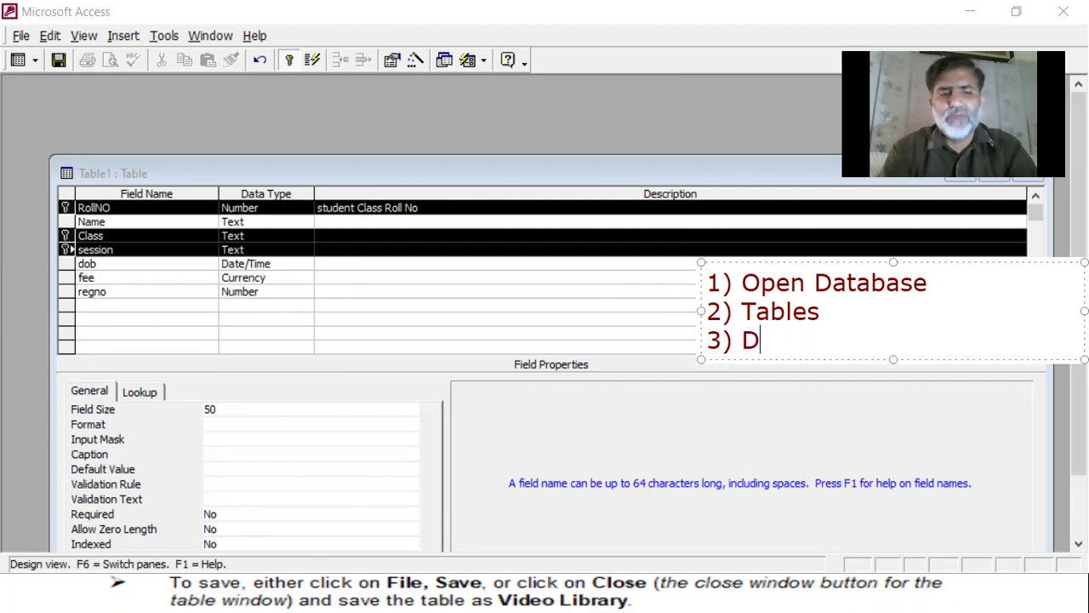
{"action": "type", "text": "esign "}
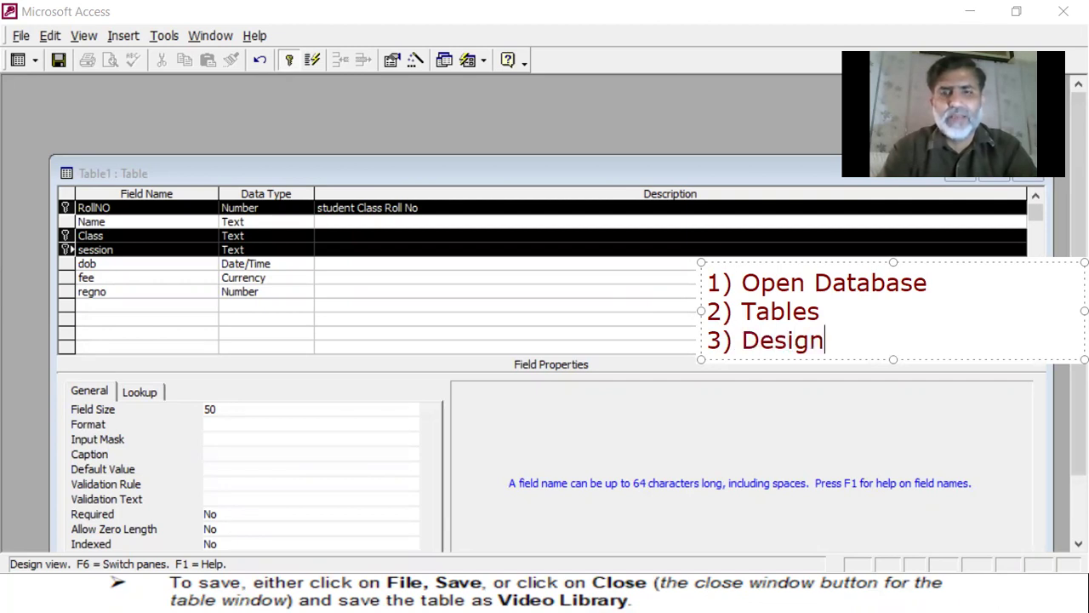
{"action": "type", "text": "View"}
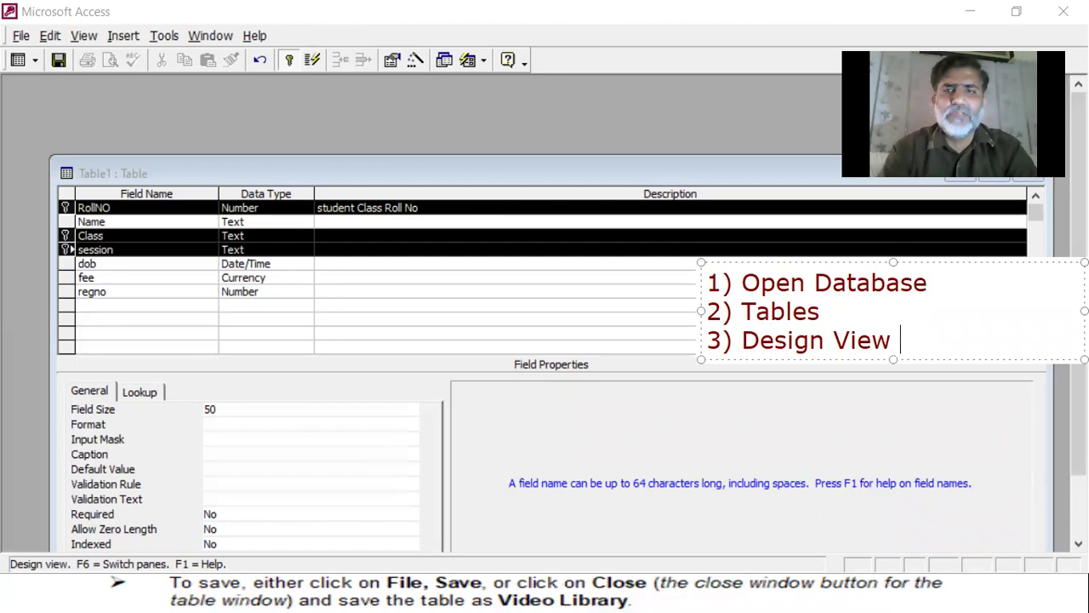
Add the line "4) Field name , Data type,Des, Field properties" to the procedure note
{"action": "key", "text": "Return"}
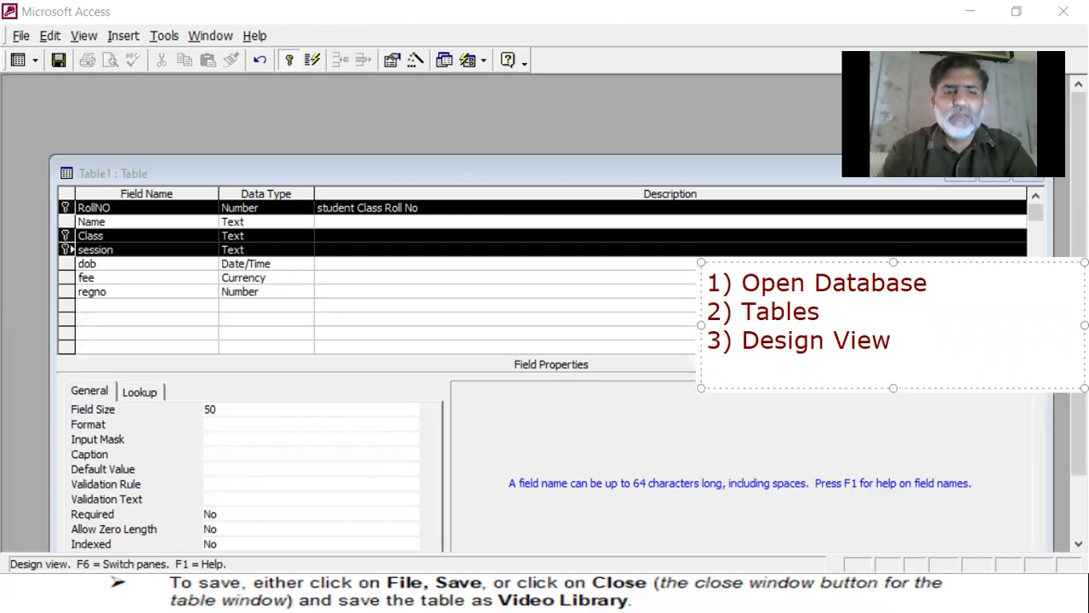
{"action": "type", "text": "4) Field name "}
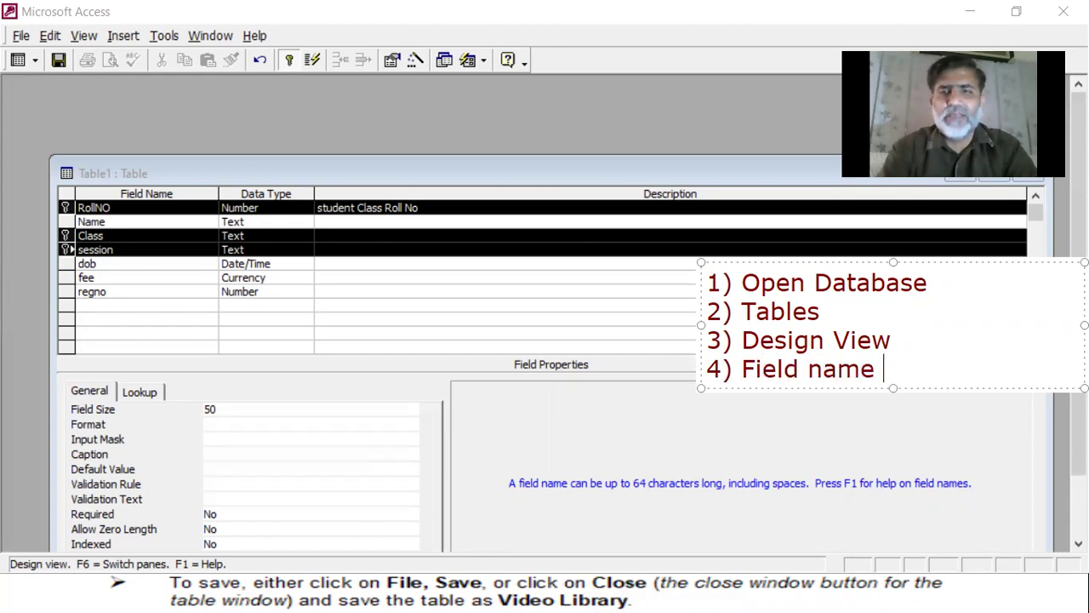
{"action": "type", "text": ", Data type"}
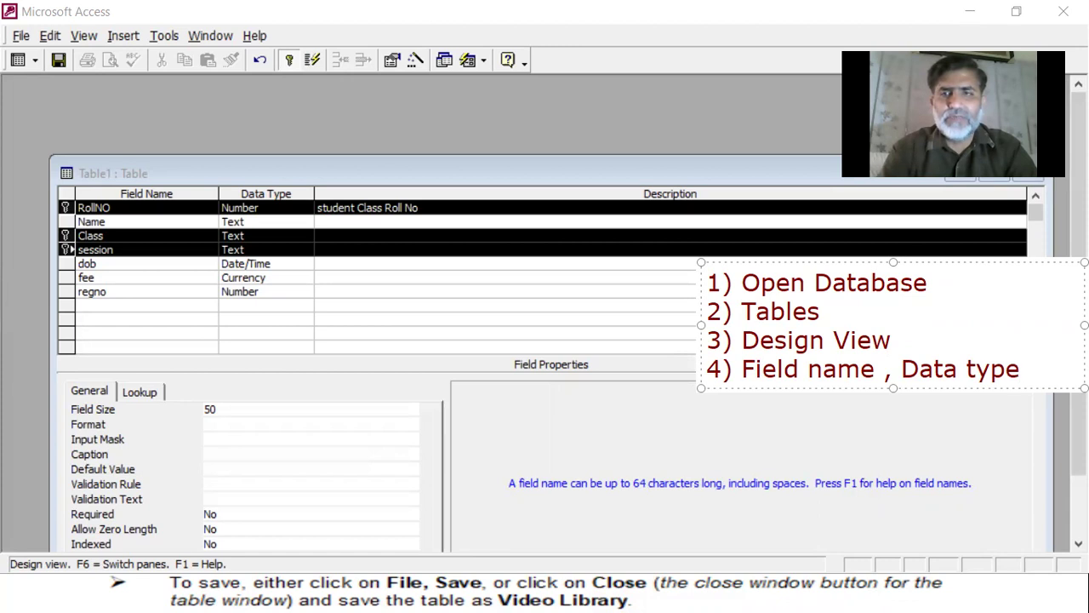
{"action": "type", "text": ","}
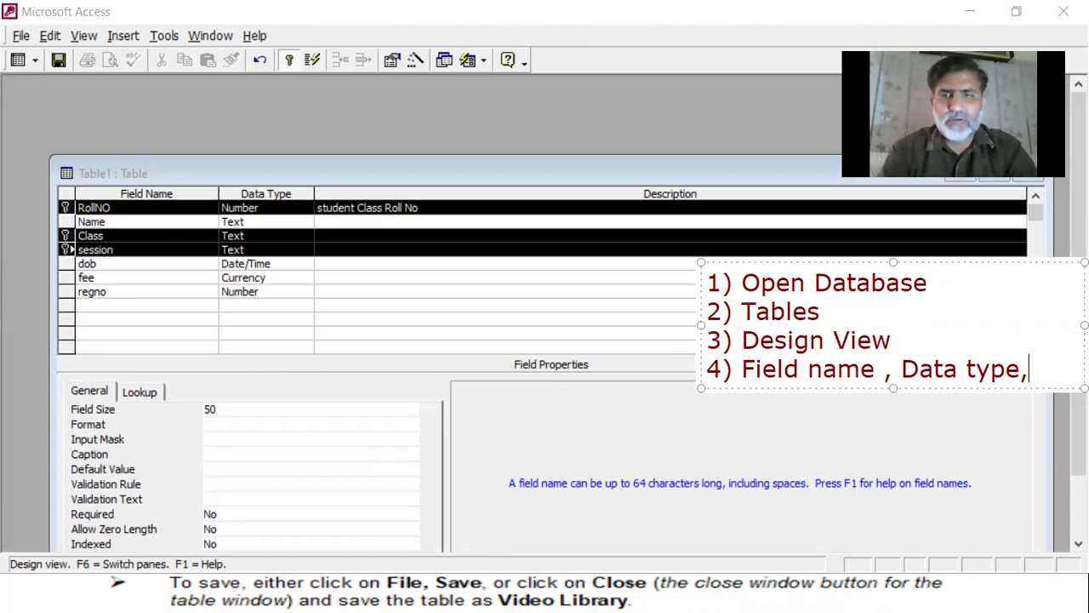
{"action": "type", "text": "Des"}
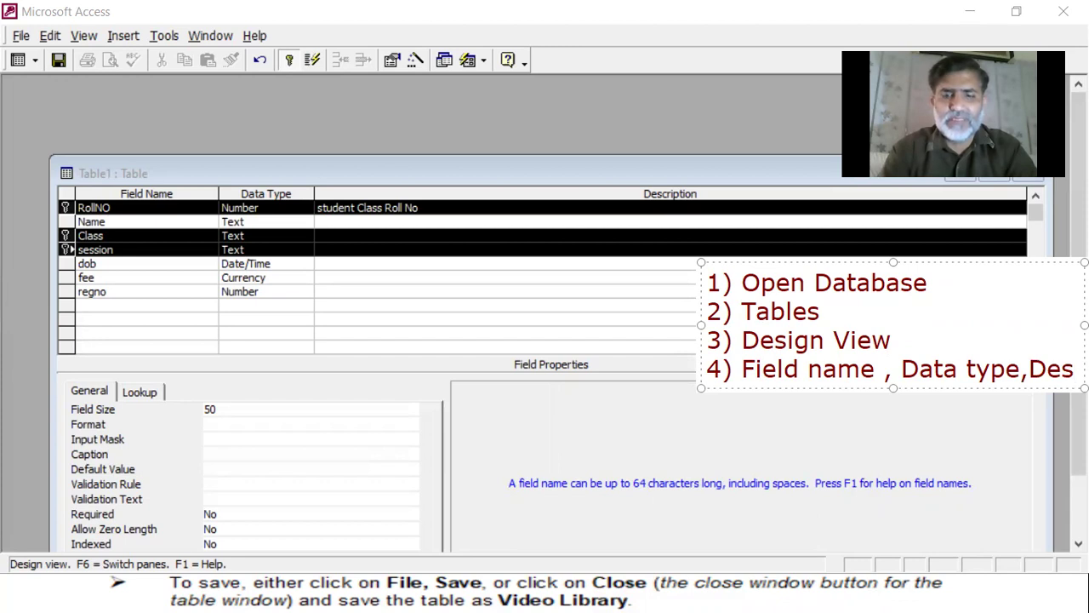
{"action": "type", "text": ","}
{"action": "type", "text": " F"}
{"action": "type", "text": "ield"}
{"action": "type", "text": " proper"}
{"action": "type", "text": "t"}
{"action": "key", "text": "BackSpace"}
{"action": "type", "text": "ties"}
Add the lines "5) Reapeat as above" and "6)Primary Key" to the procedure note
{"action": "key", "text": "Return"}
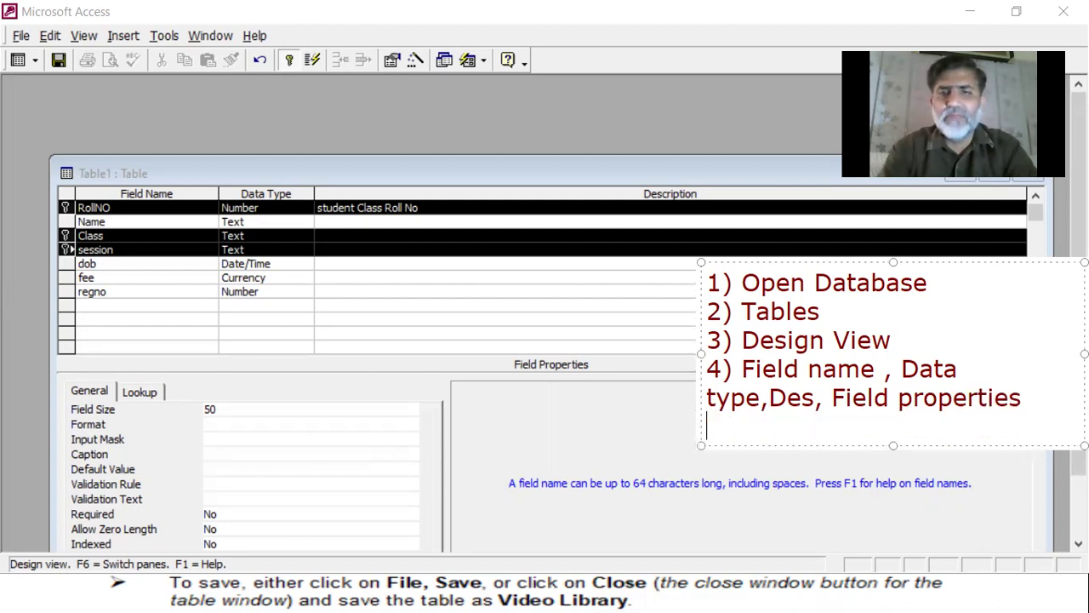
{"action": "type", "text": "5)"}
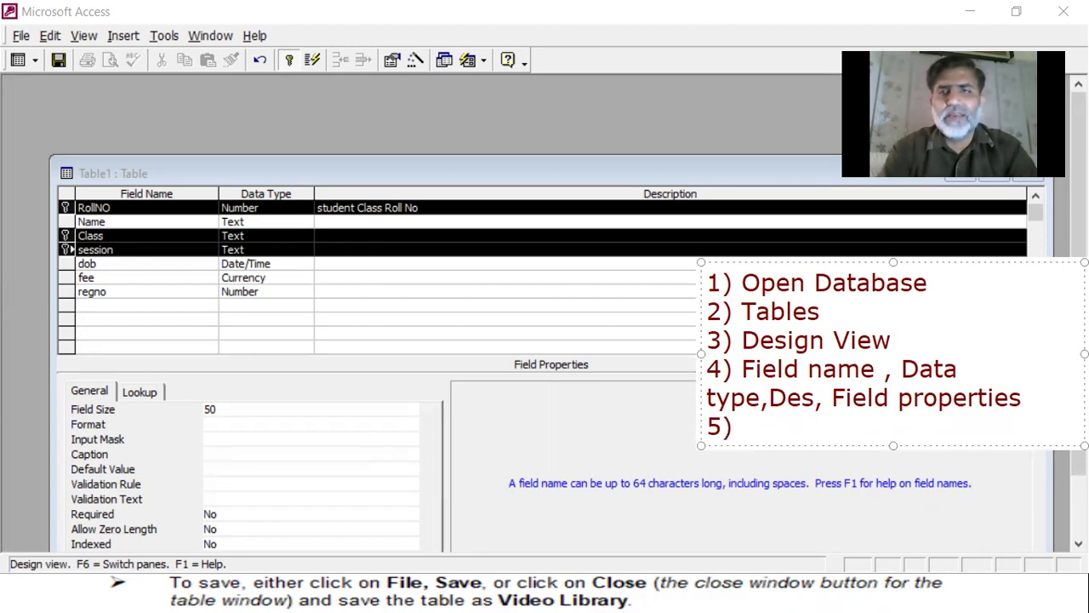
{"action": "type", "text": " Reapeat as above"}
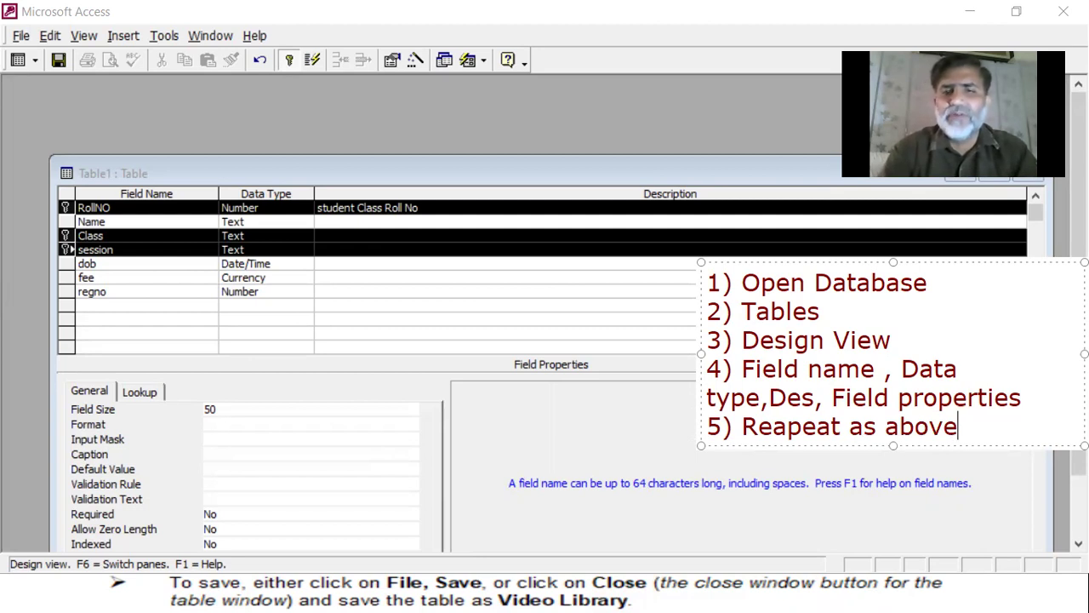
{"action": "key", "text": "Return"}
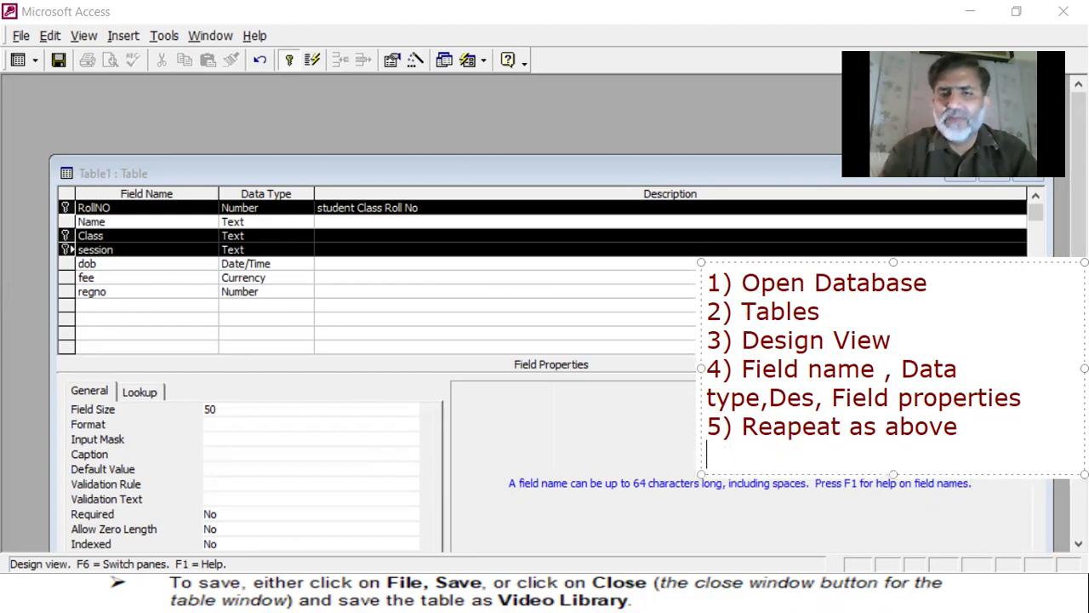
{"action": "type", "text": "6"}
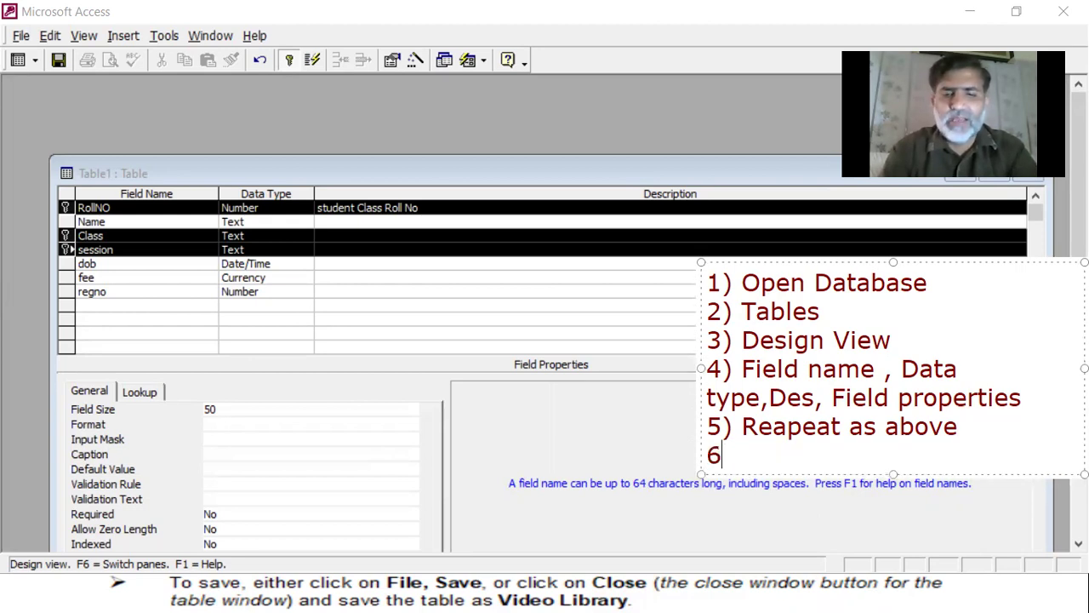
{"action": "type", "text": ")"}
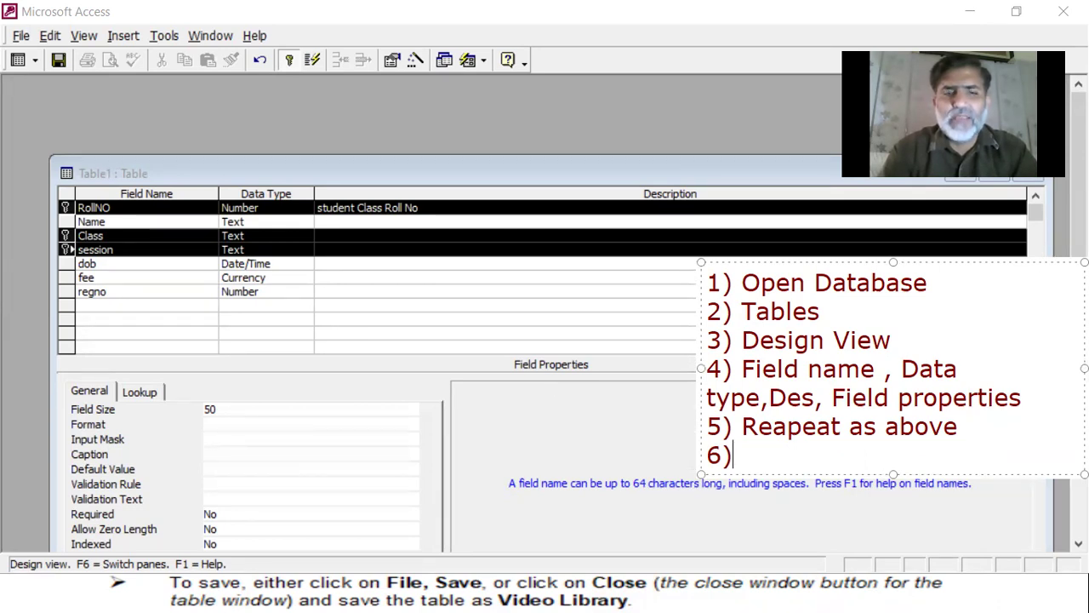
{"action": "type", "text": "Primar"}
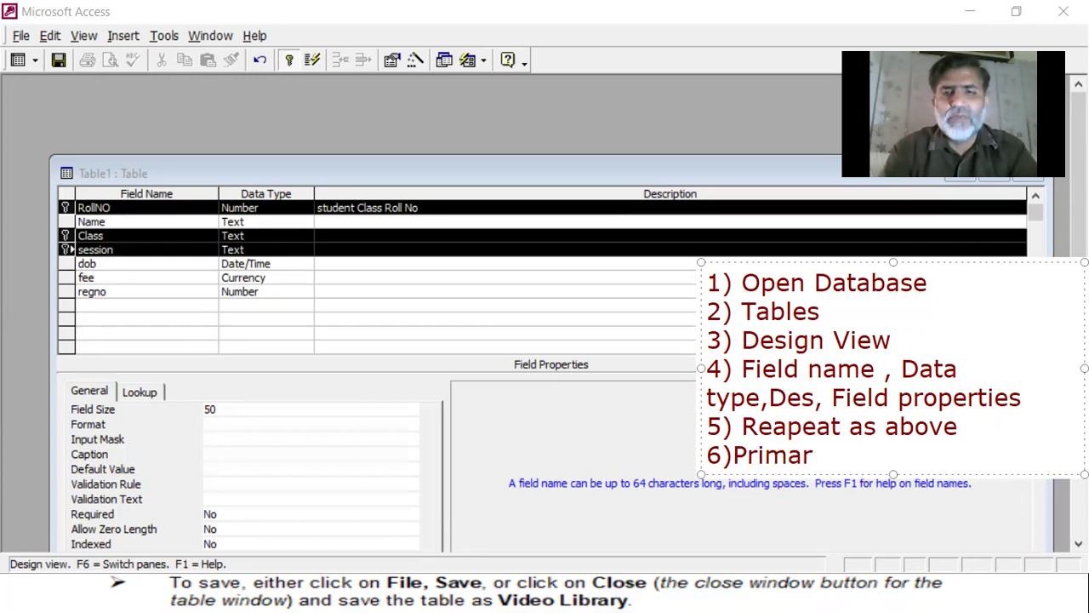
{"action": "type", "text": "y Key"}
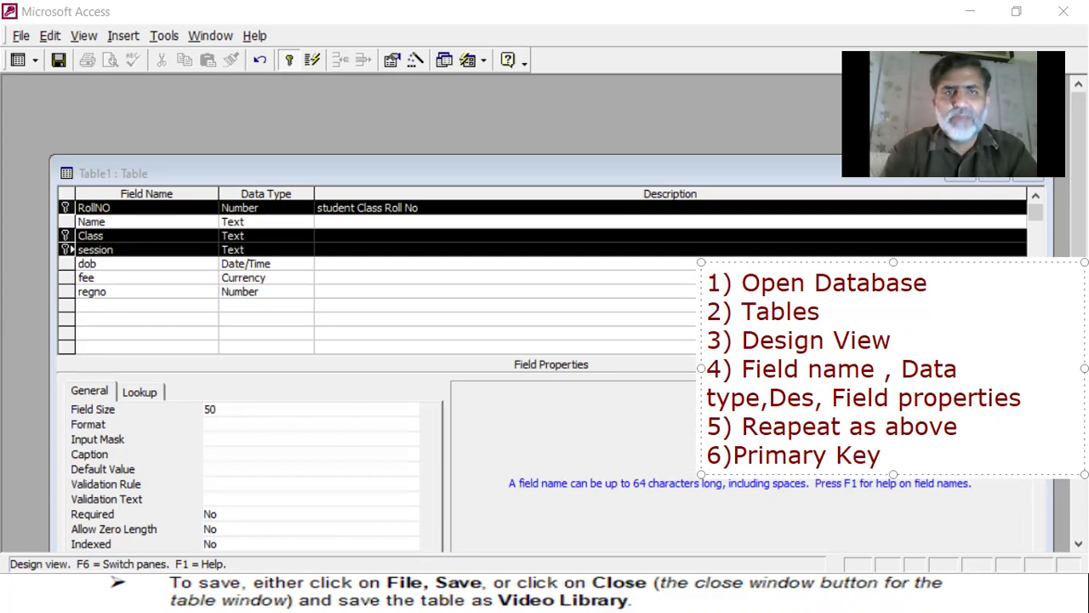
Add the lines "7) Save ( Table Name)" and "8) OK" to the procedure note
{"action": "key", "text": "Return"}
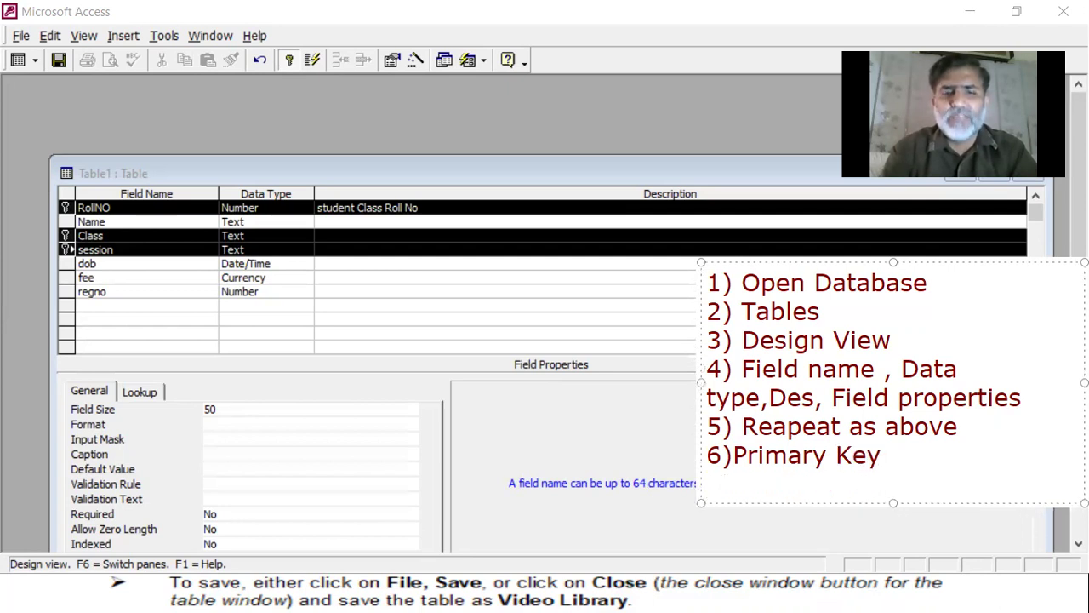
{"action": "type", "text": "7"}
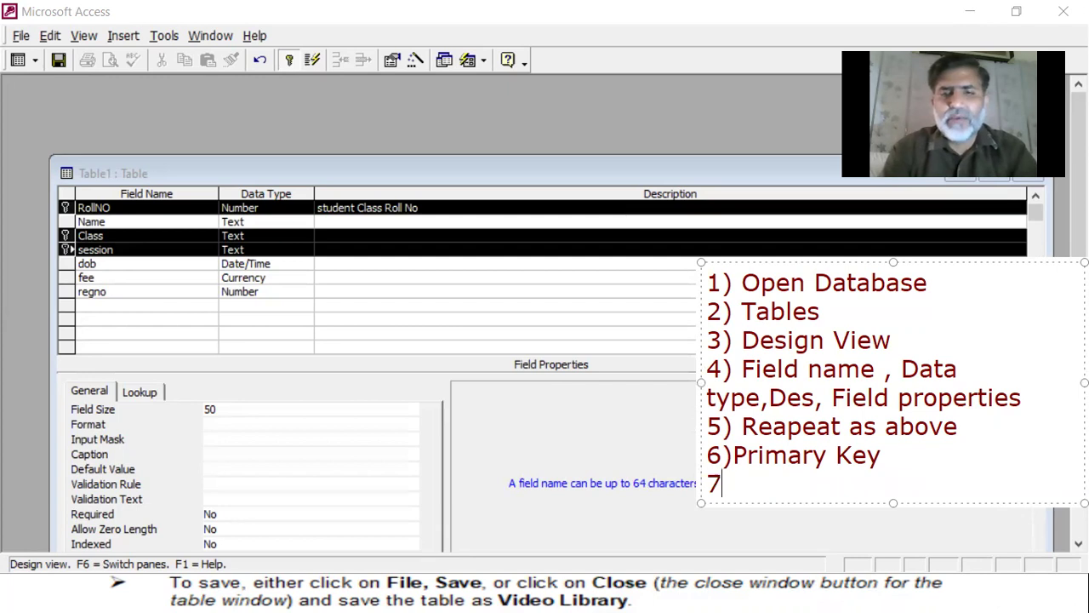
{"action": "type", "text": ") Save"}
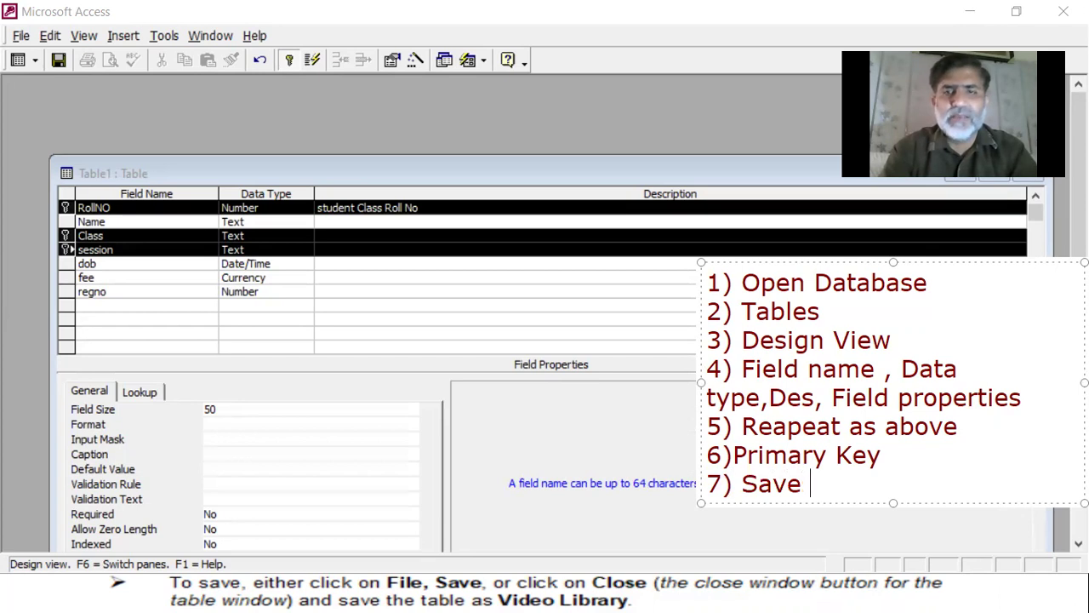
{"action": "type", "text": " ("}
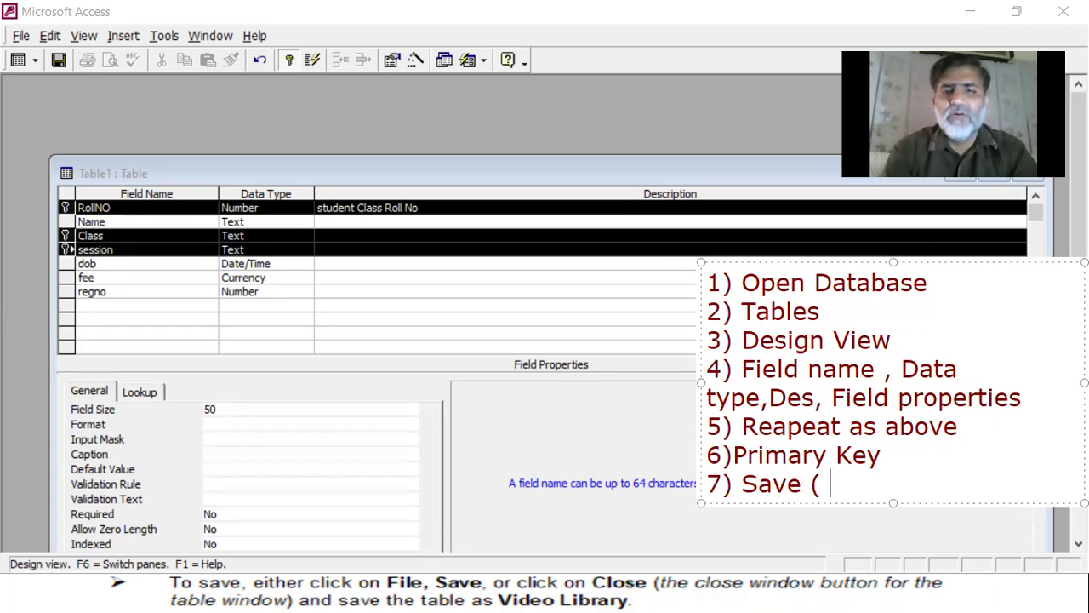
{"action": "type", "text": " T"}
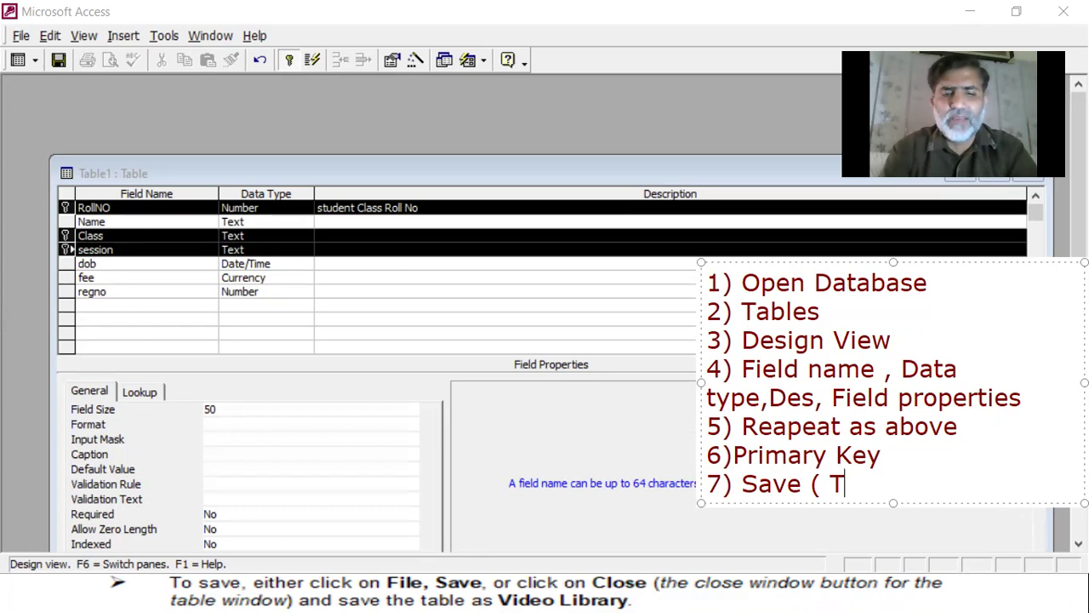
{"action": "type", "text": "able"}
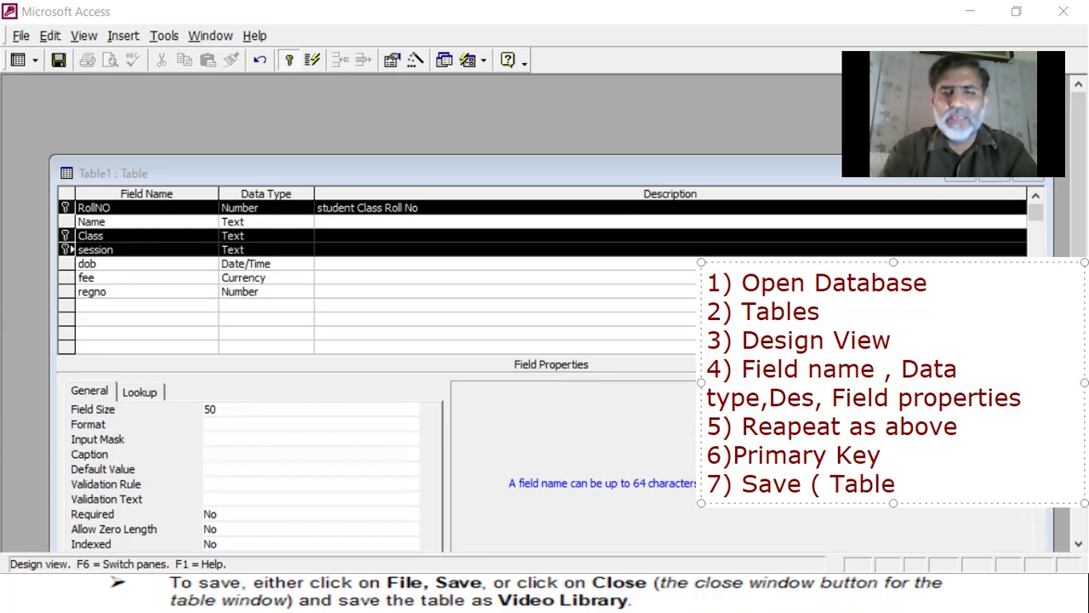
{"action": "type", "text": " Name)"}
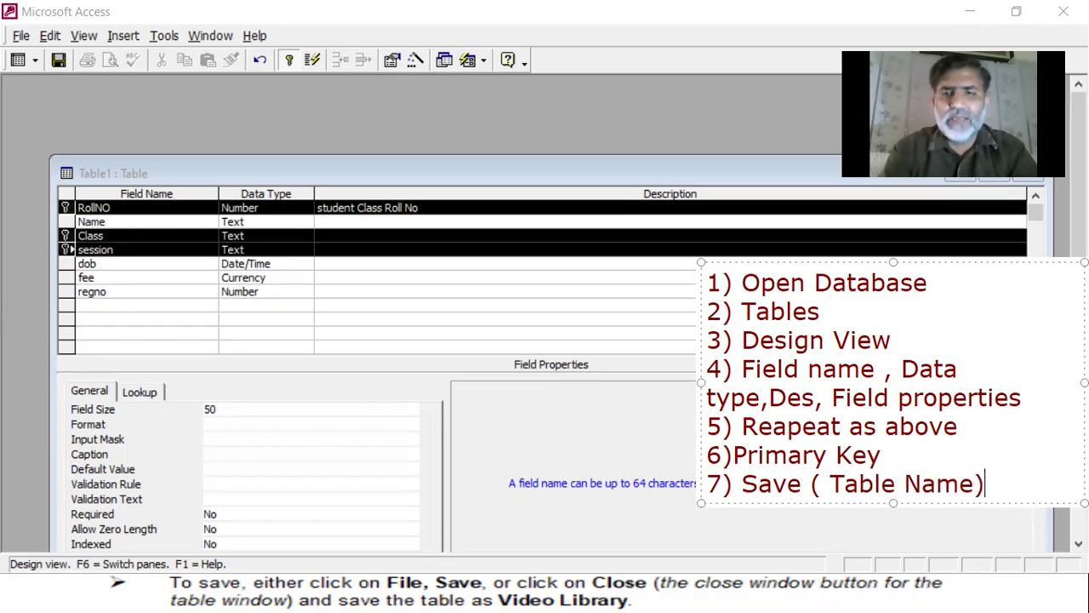
{"action": "key", "text": "Return"}
{"action": "type", "text": "8"}
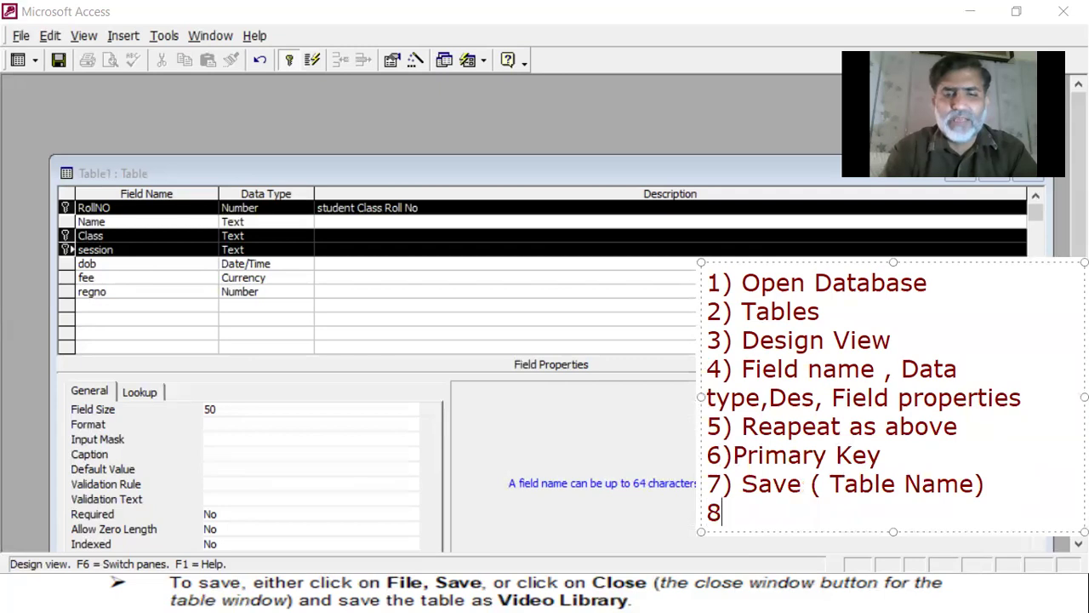
{"action": "type", "text": ") OK"}
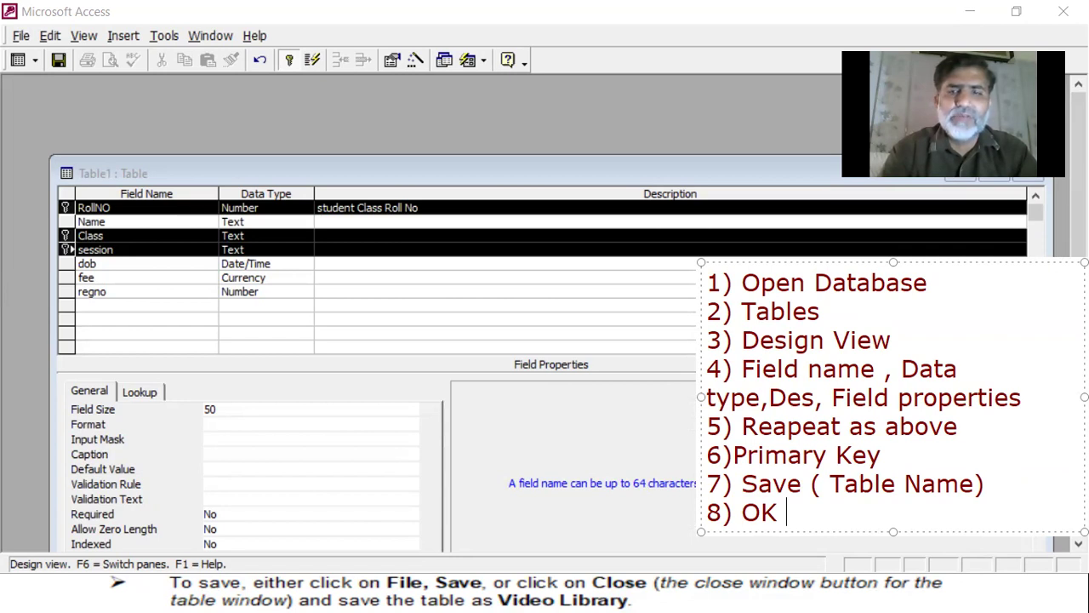
Move the table name out of the note's Save line so the last two lines read "7) Save" and "8)( Table Name) OK"
{"action": "left_click", "coordinate": [812, 483]}
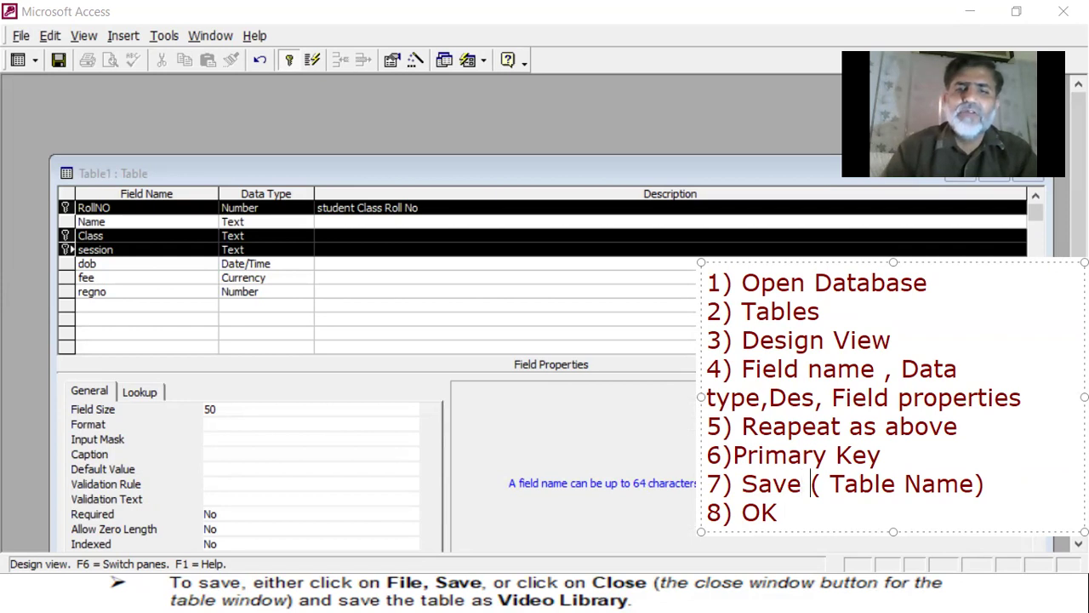
{"action": "key", "text": "Return"}
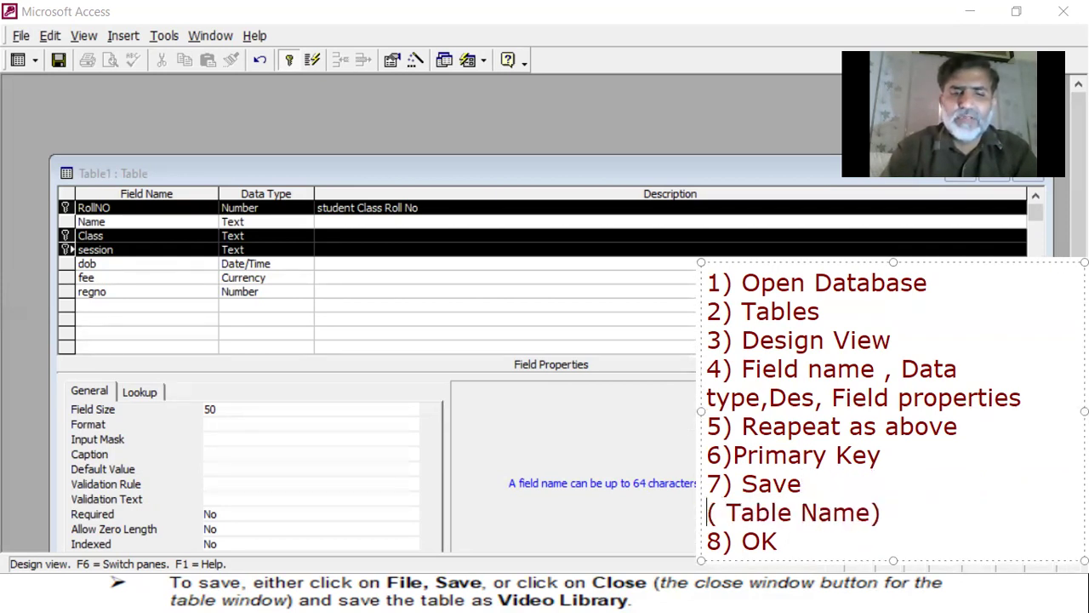
{"action": "type", "text": "8"}
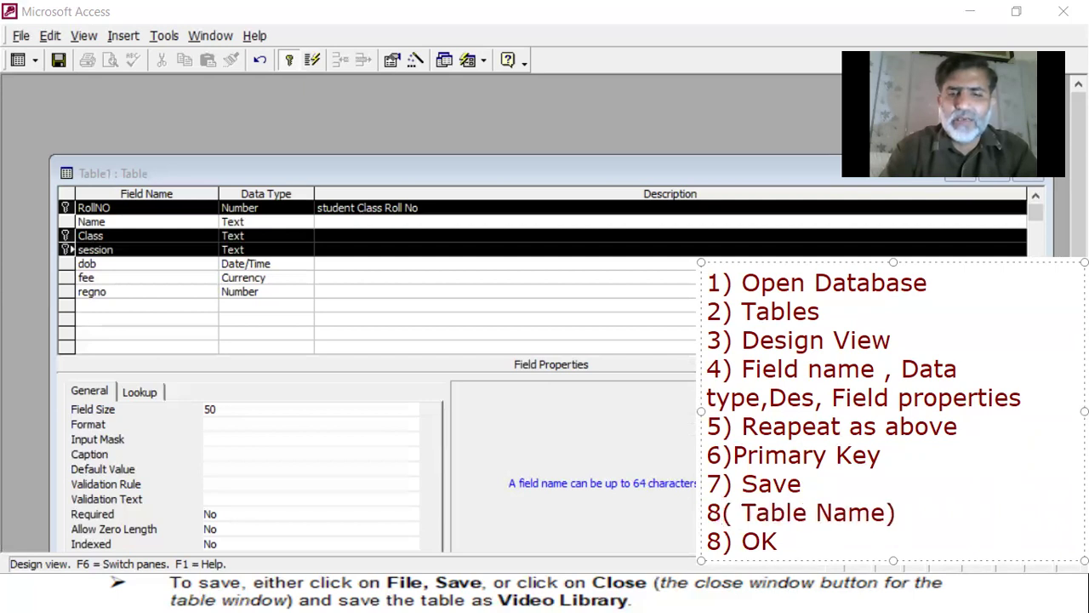
{"action": "type", "text": ")"}
{"action": "key", "text": "Down"}
{"action": "key", "text": "Left"}
{"action": "key", "text": "Left"}
{"action": "key", "text": "BackSpace"}
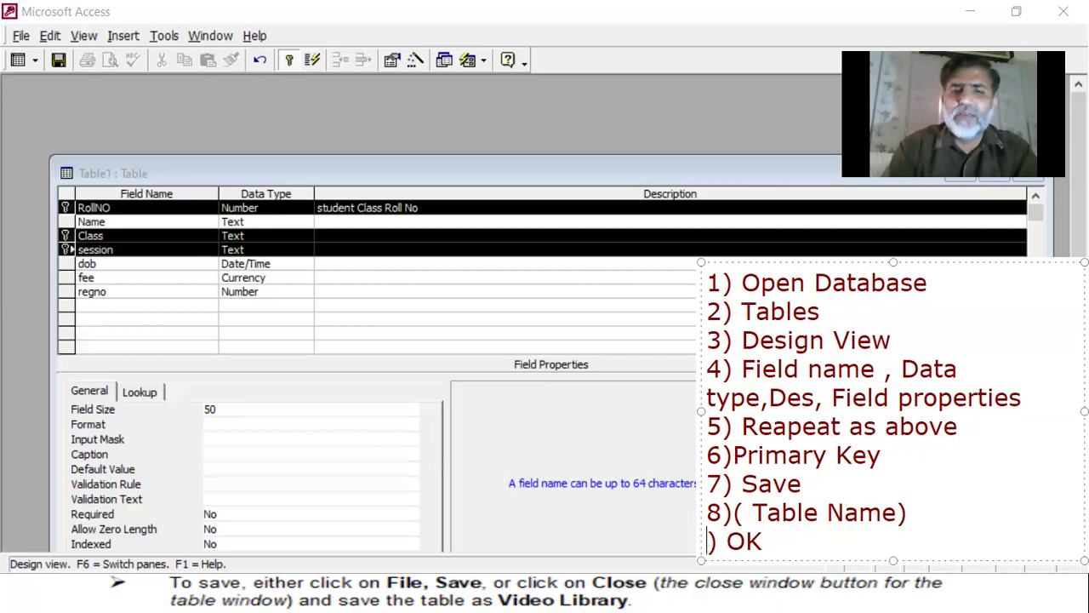
{"action": "key", "text": "Delete"}
{"action": "key", "text": "BackSpace"}
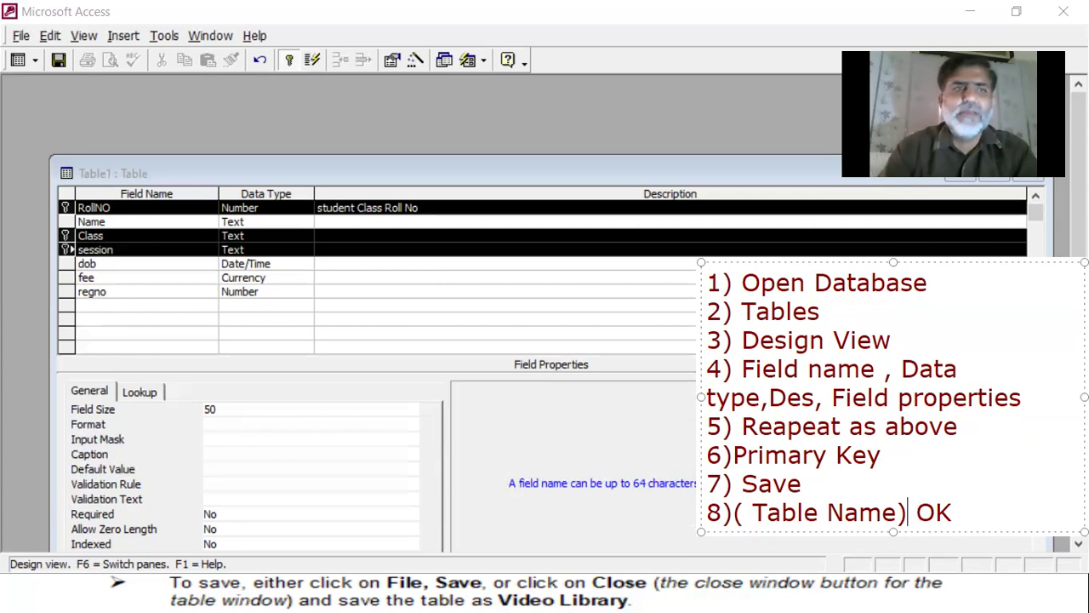
Save the new table design as "Test student" and close its design window
{"action": "left_click", "coordinate": [58, 68]}
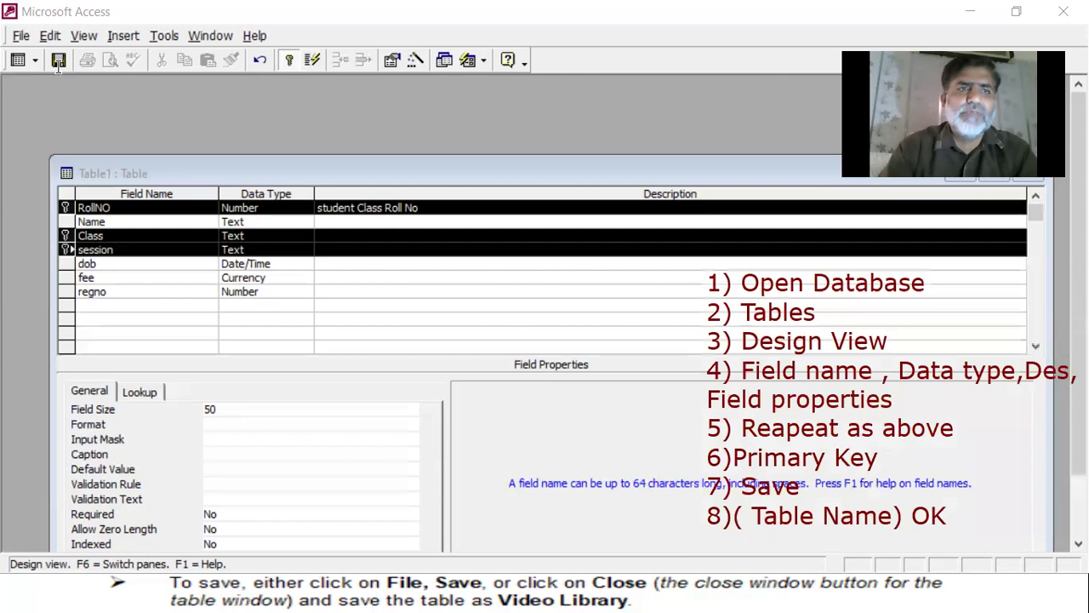
{"action": "left_click", "coordinate": [63, 57]}
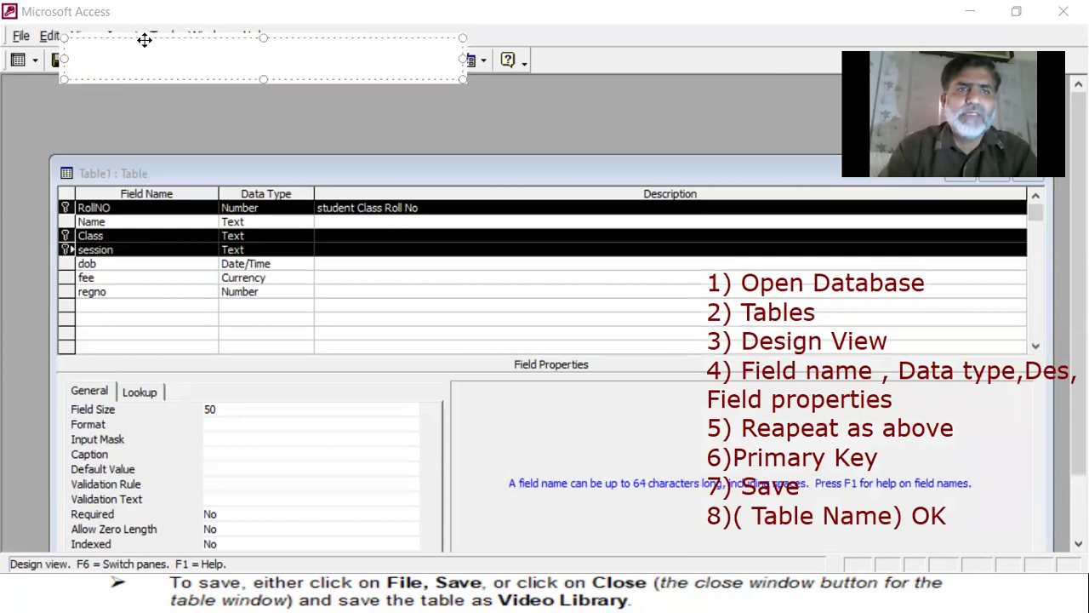
{"action": "left_click", "coordinate": [60, 66]}
{"action": "left_click", "coordinate": [60, 65]}
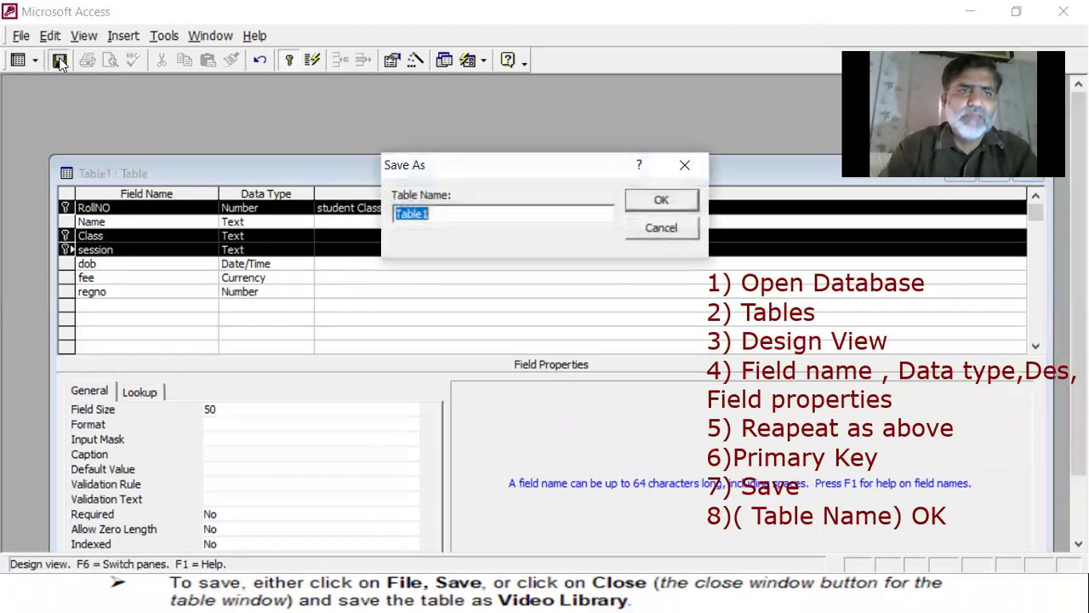
{"action": "left_click", "coordinate": [467, 213]}
{"action": "key", "text": "BackSpace"}
{"action": "type", "text": "s"}
{"action": "key", "text": "BackSpace"}
{"action": "key", "text": "BackSpace"}
{"action": "key", "text": "BackSpace"}
{"action": "key", "text": "BackSpace"}
{"action": "key", "text": "BackSpace"}
{"action": "key", "text": "BackSpace"}
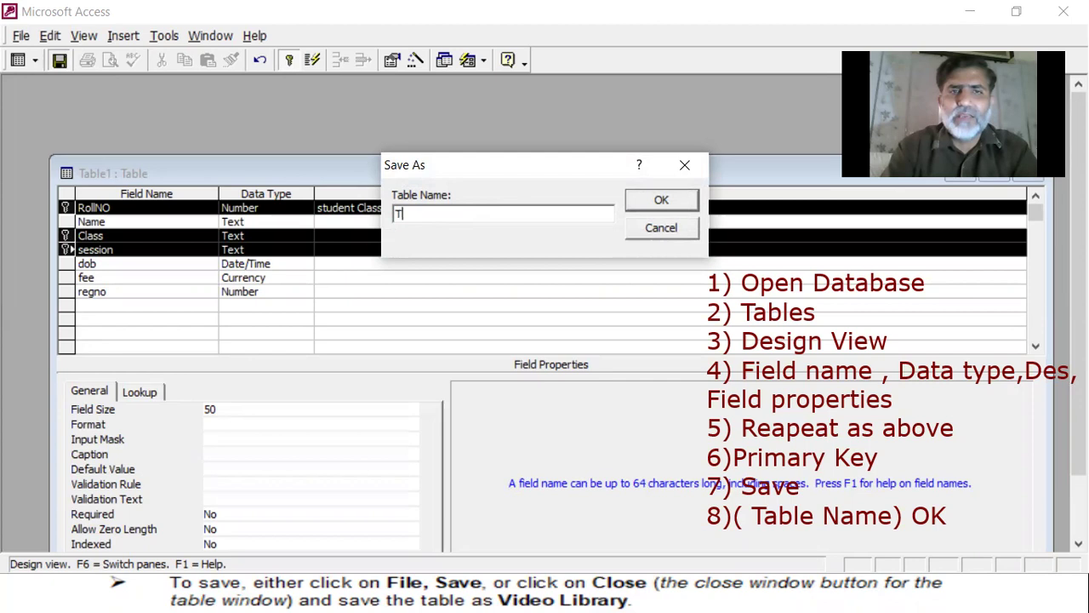
{"action": "type", "text": "Test student"}
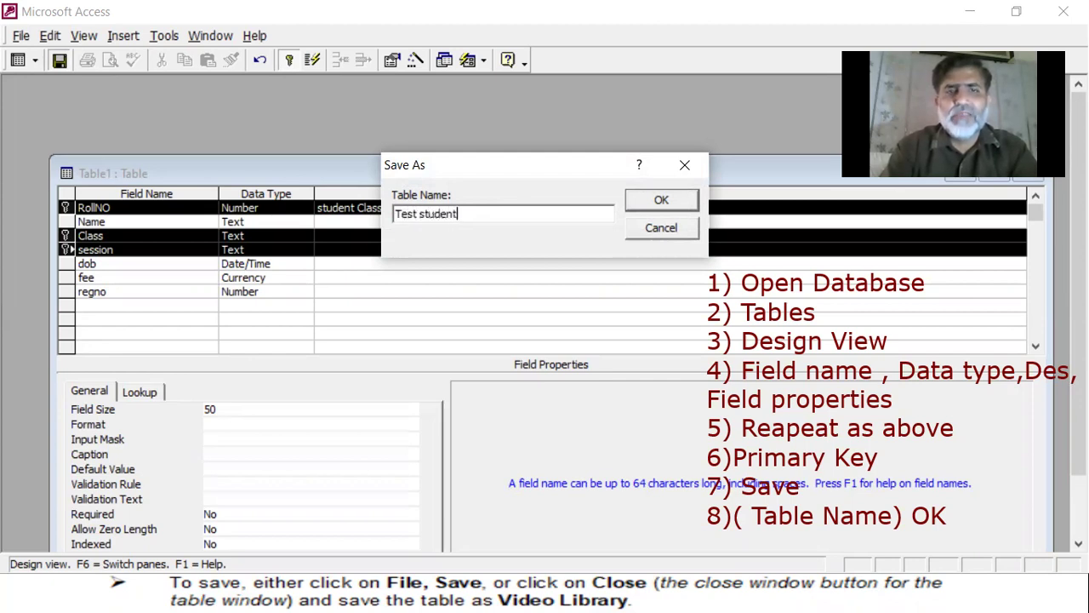
{"action": "key", "text": "Return"}
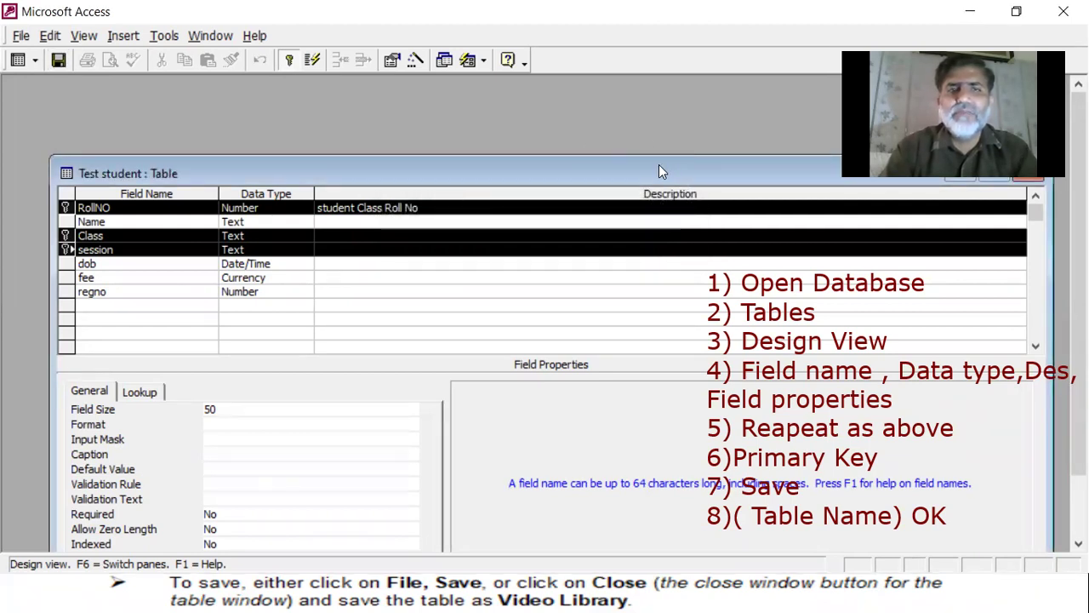
{"action": "left_click_drag", "start_coordinate": [660, 172], "coordinate": [378, 146]}
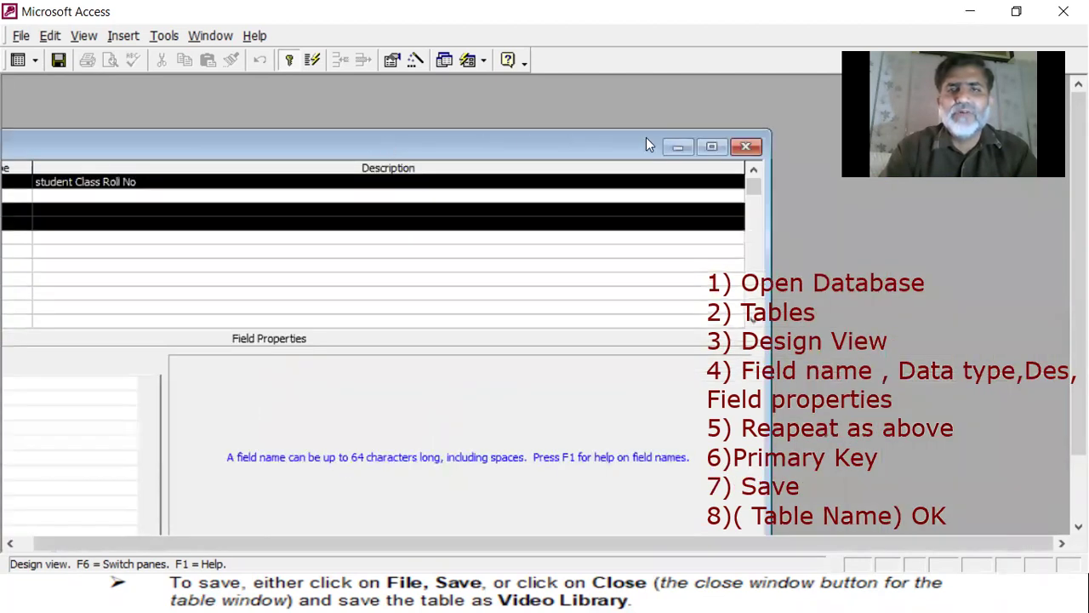
{"action": "left_click", "coordinate": [746, 148]}
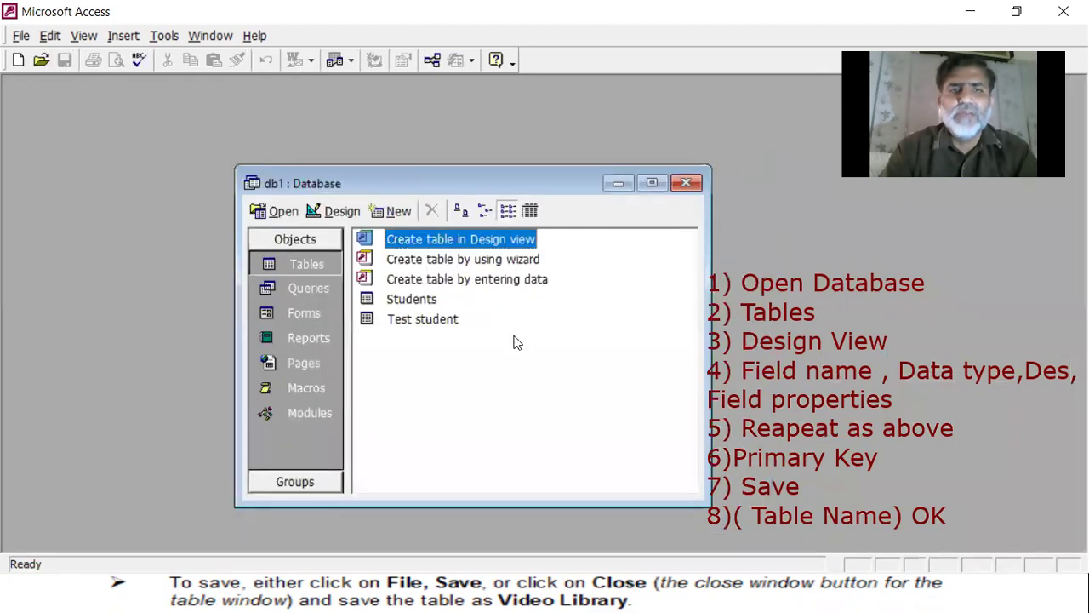
{"action": "left_click", "coordinate": [420, 318]}
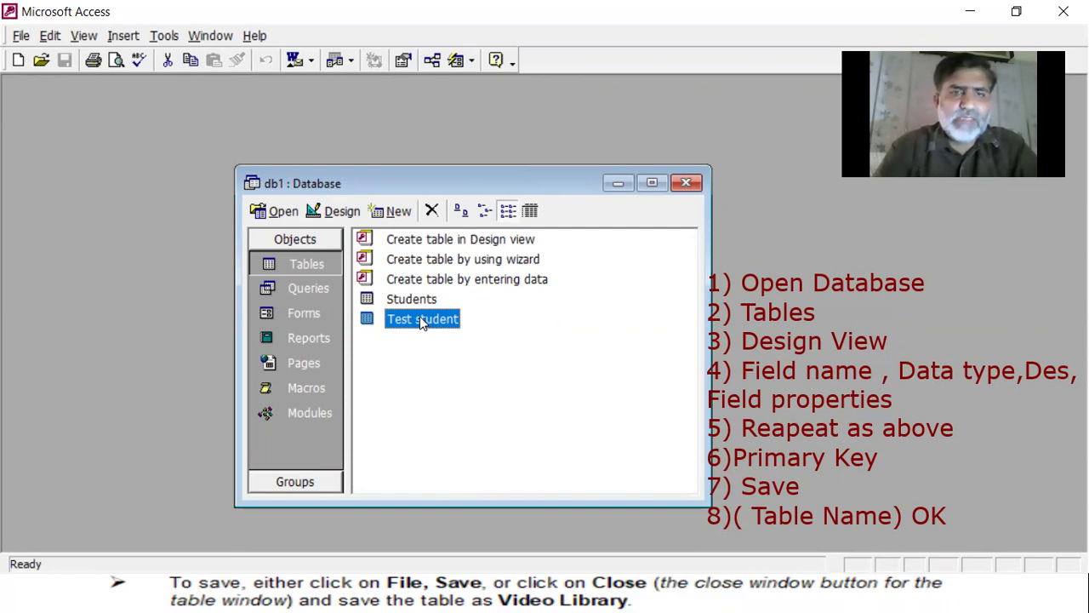
{"action": "left_click", "coordinate": [417, 281]}
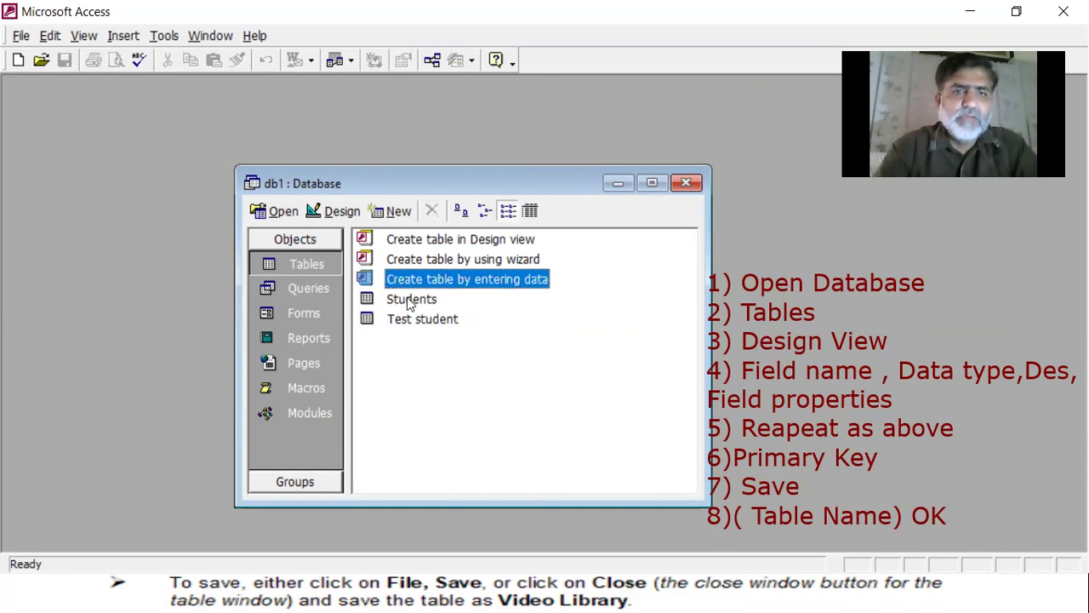
{"action": "left_click", "coordinate": [410, 300]}
{"action": "left_click", "coordinate": [419, 329]}
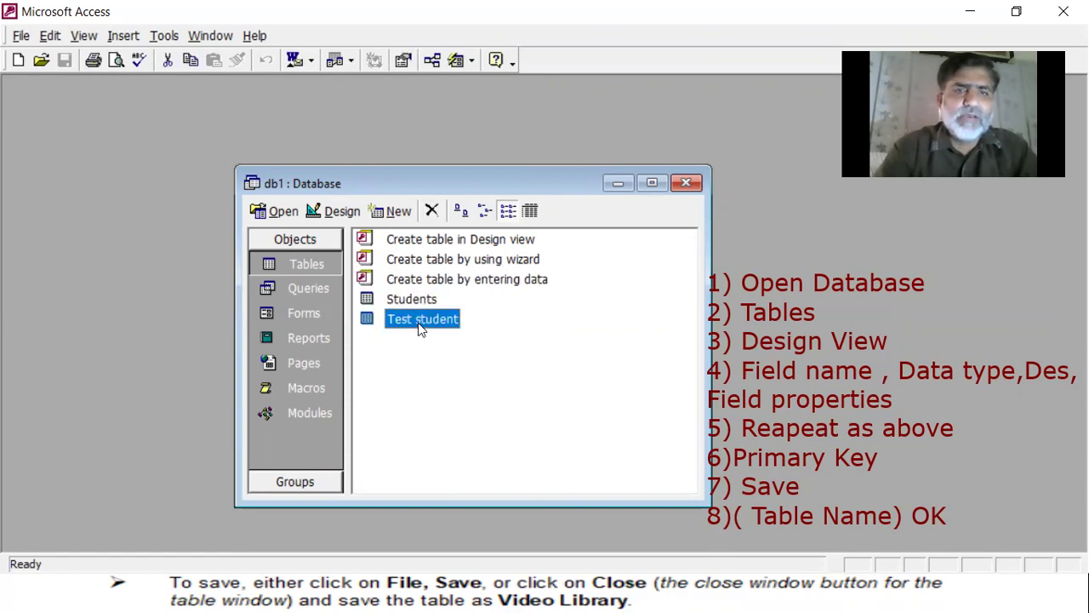
Open the existing Students table in Design view, fit its window on screen to examine the field structure, and close it
{"action": "left_click", "coordinate": [405, 300]}
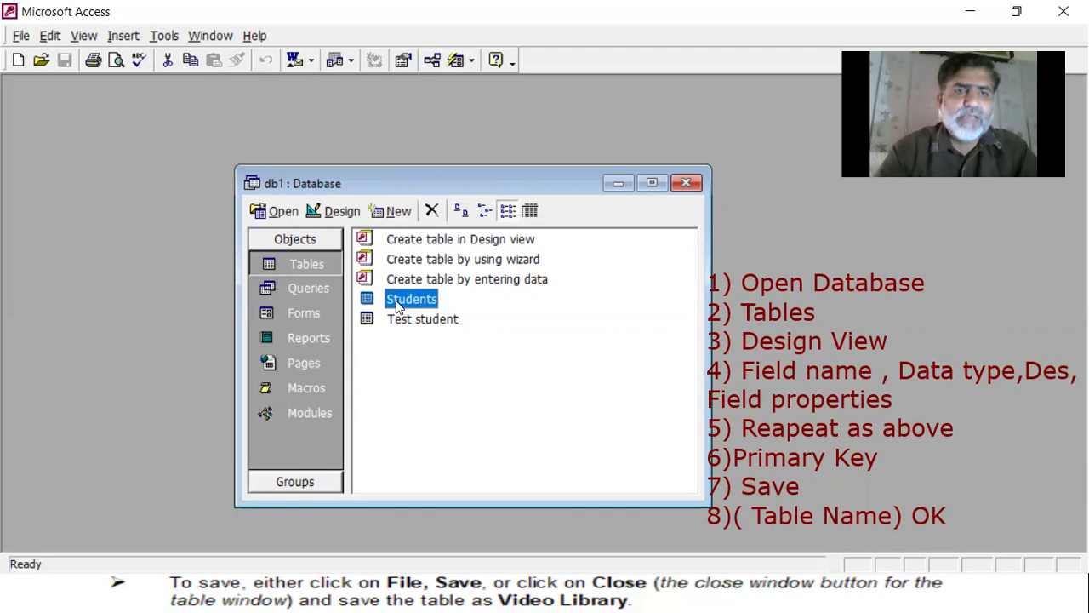
{"action": "left_click", "coordinate": [340, 211]}
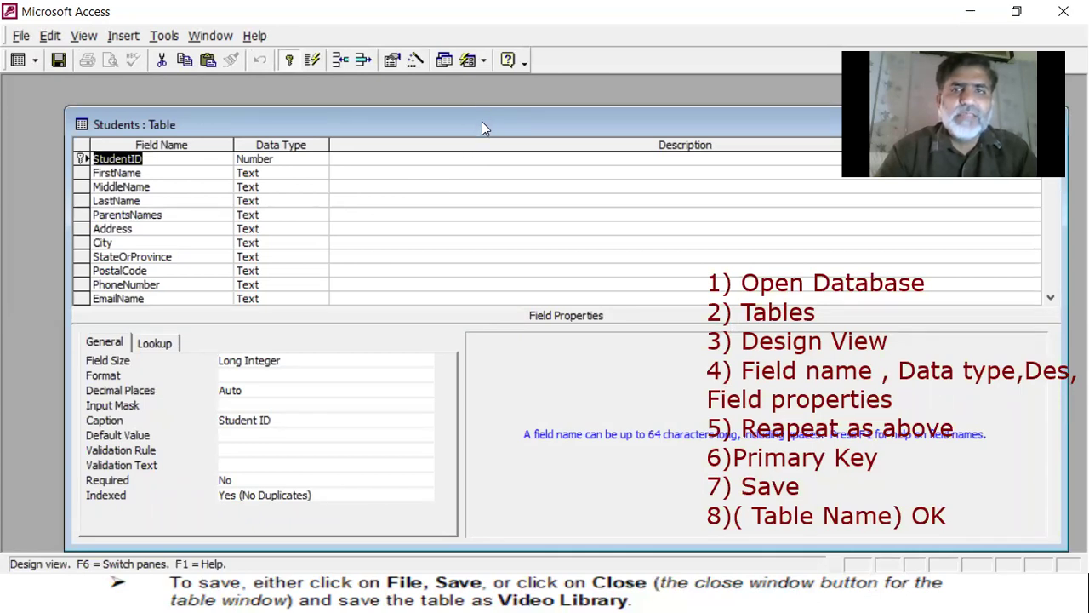
{"action": "left_click_drag", "start_coordinate": [481, 127], "coordinate": [216, 142]}
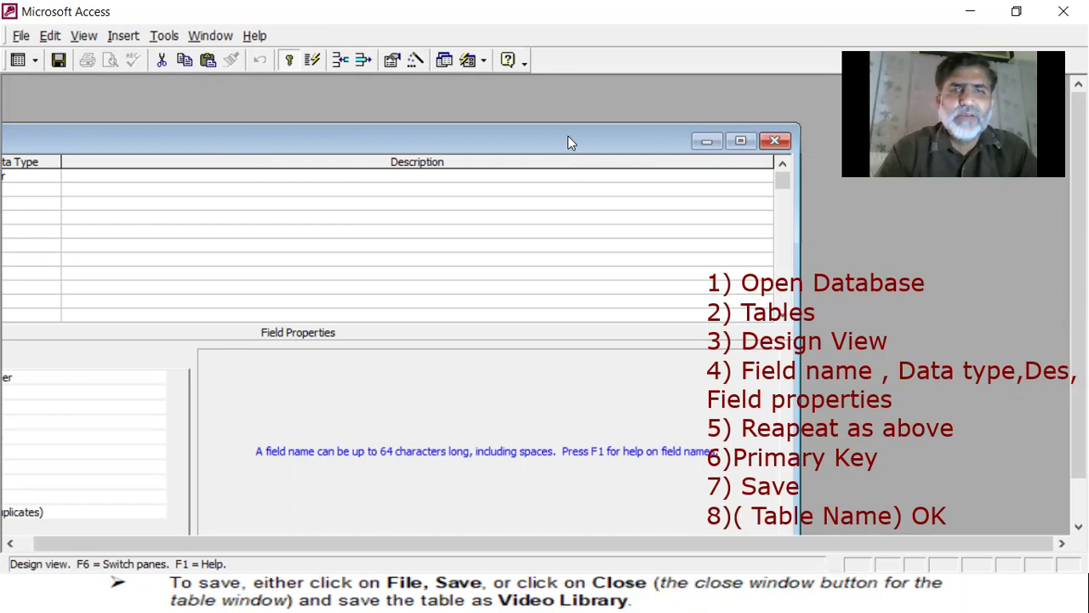
{"action": "left_click_drag", "start_coordinate": [570, 142], "coordinate": [783, 117]}
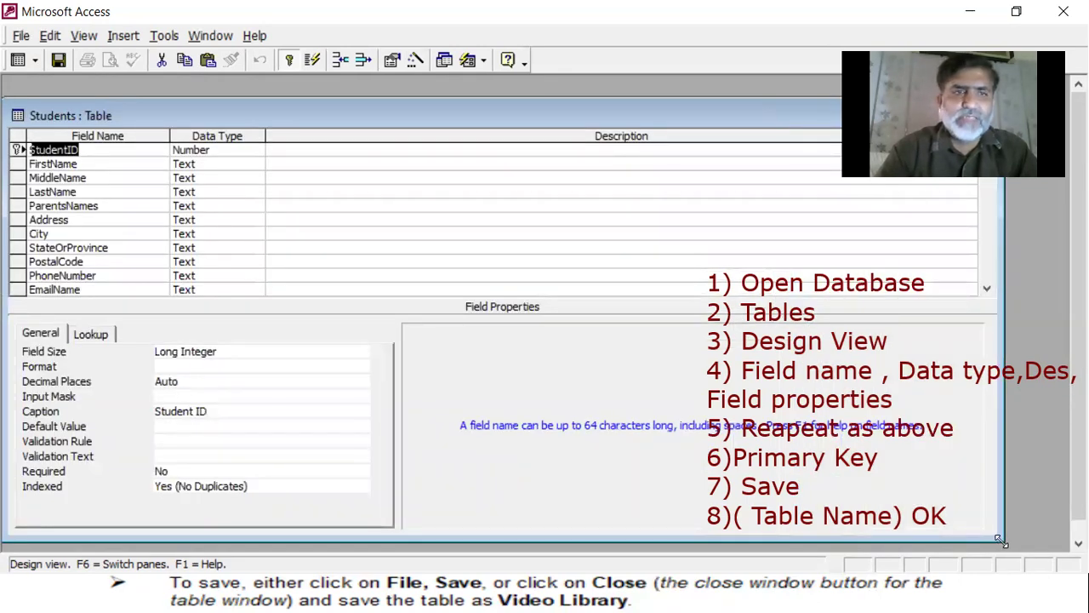
{"action": "left_click_drag", "start_coordinate": [1000, 541], "coordinate": [686, 544]}
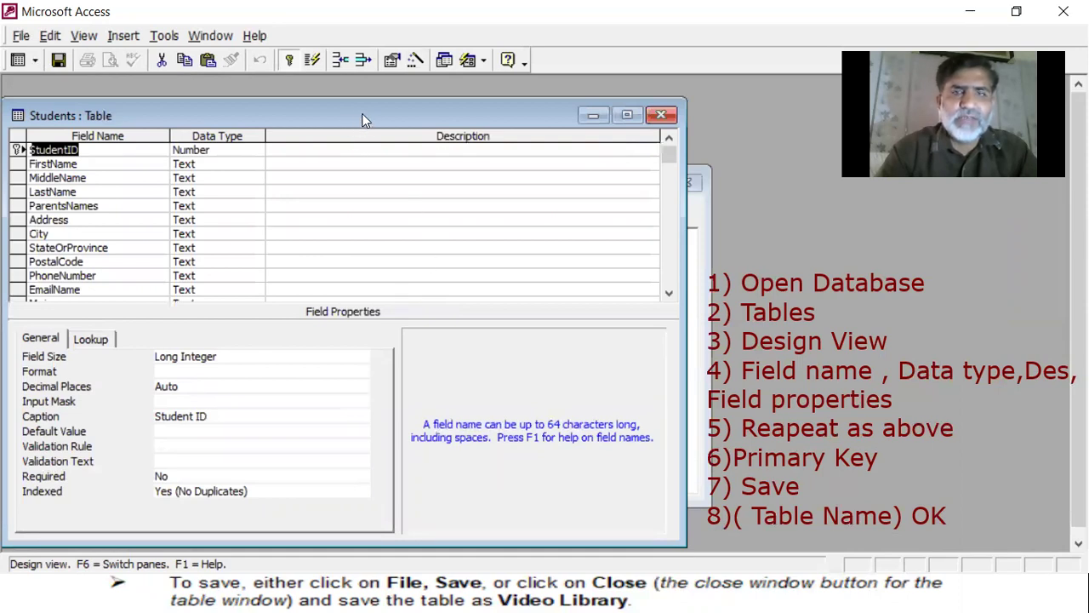
{"action": "left_click_drag", "start_coordinate": [362, 119], "coordinate": [471, 125]}
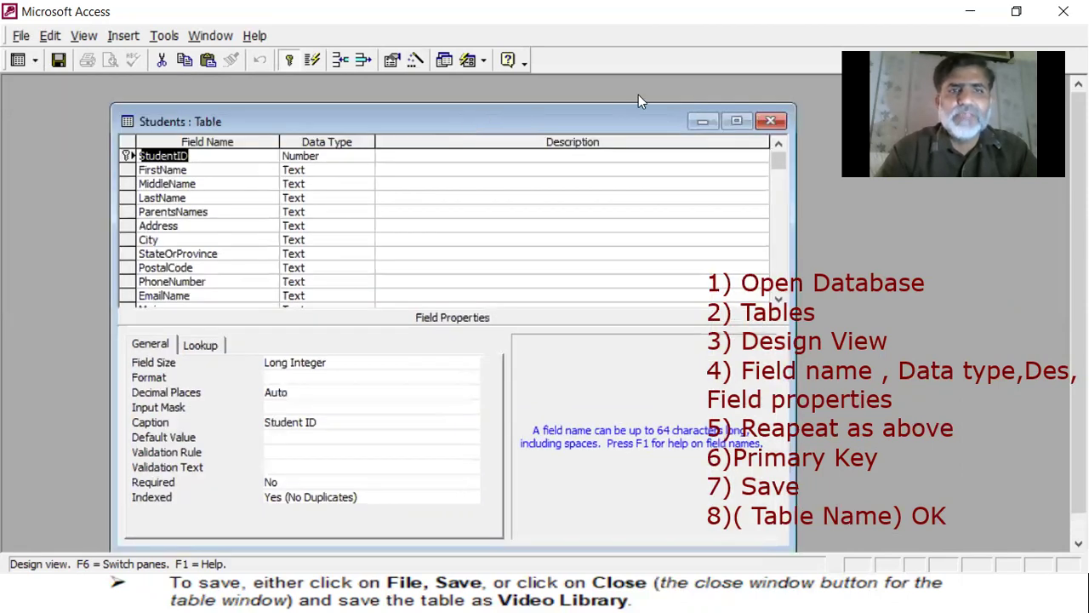
{"action": "left_click", "coordinate": [771, 123]}
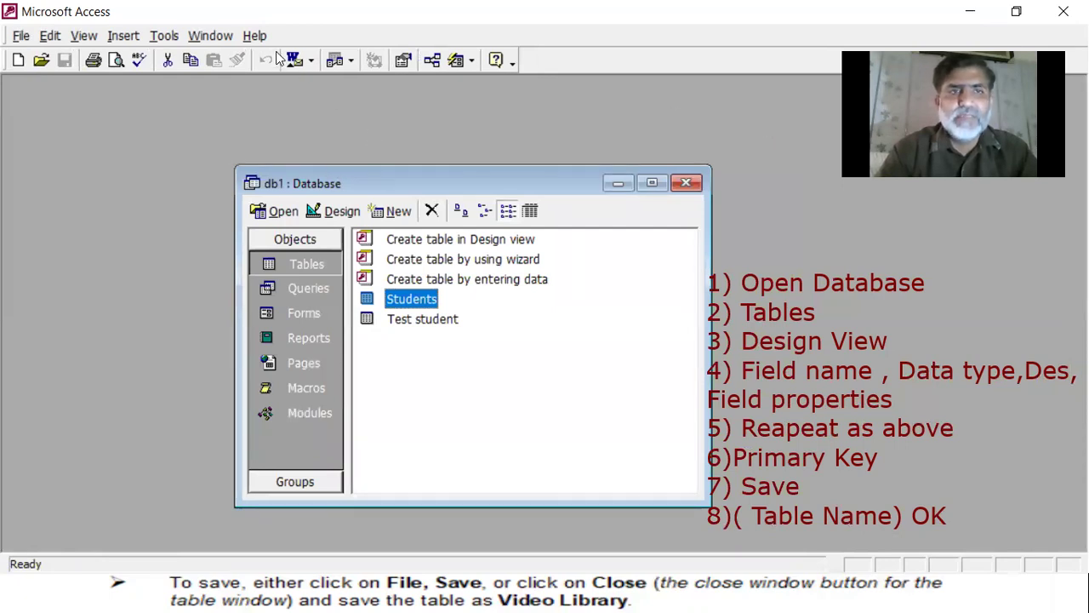
Start a second on-screen note over the database window with the heading "Table Views"
{"action": "left_click", "coordinate": [72, 315]}
{"action": "type", "text": "Tabke"}
{"action": "key", "text": "BackSpace"}
{"action": "key", "text": "BackSpace"}
{"action": "key", "text": "BackSpace"}
{"action": "key", "text": "BackSpace"}
{"action": "type", "text": "ble Views"}
{"action": "key", "text": "Return"}
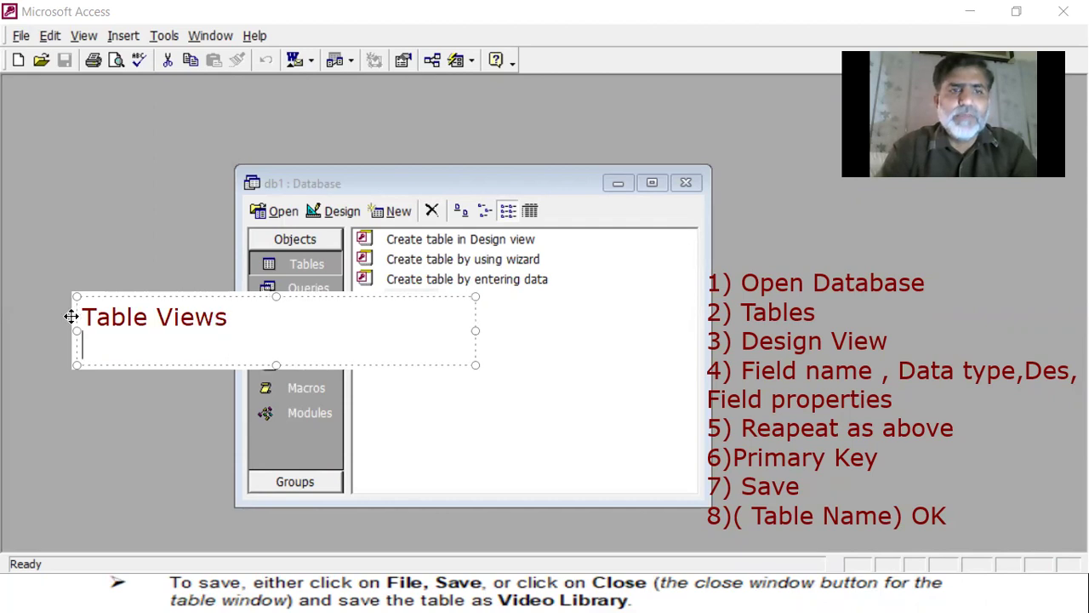
Below a blank line in the Table Views note, add "Design View ( Design table, Data types, Field Properties )"
{"action": "key", "text": "Return"}
{"action": "type", "text": "Design "}
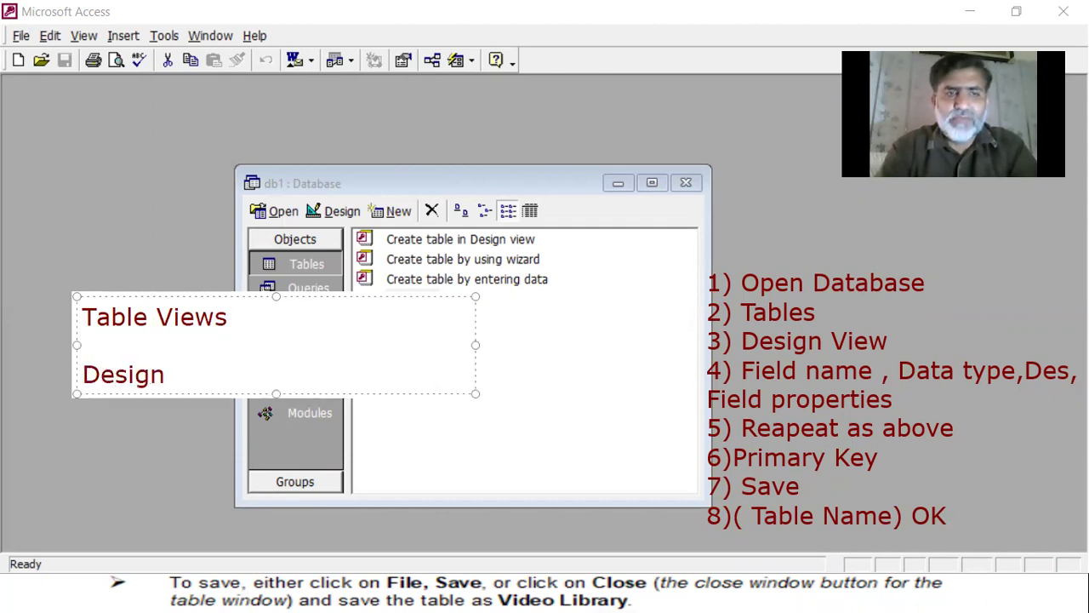
{"action": "type", "text": "View ( Design table, "}
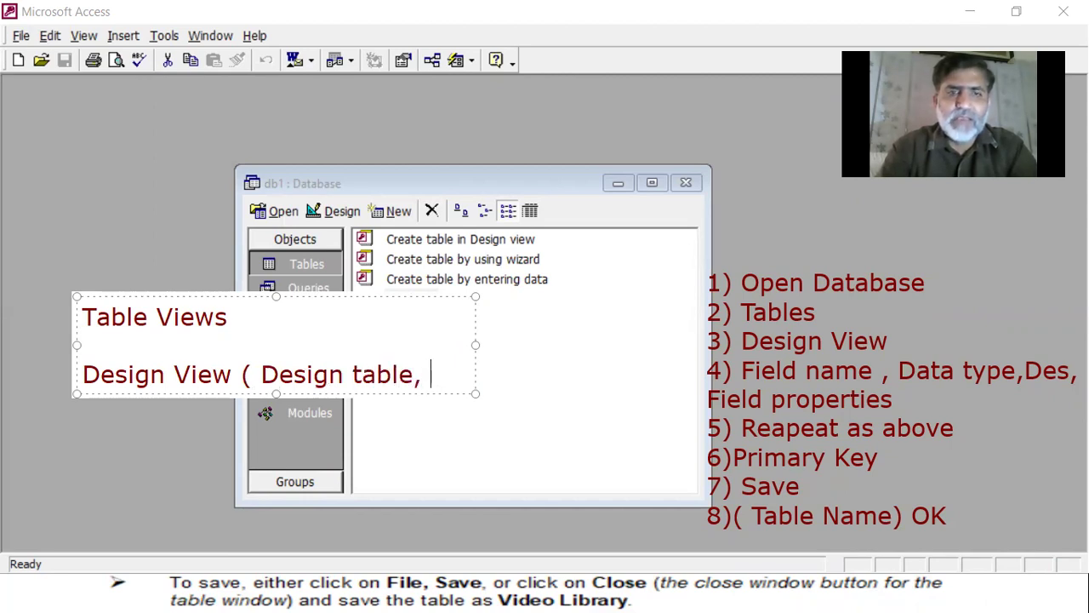
{"action": "type", "text": "Dt"}
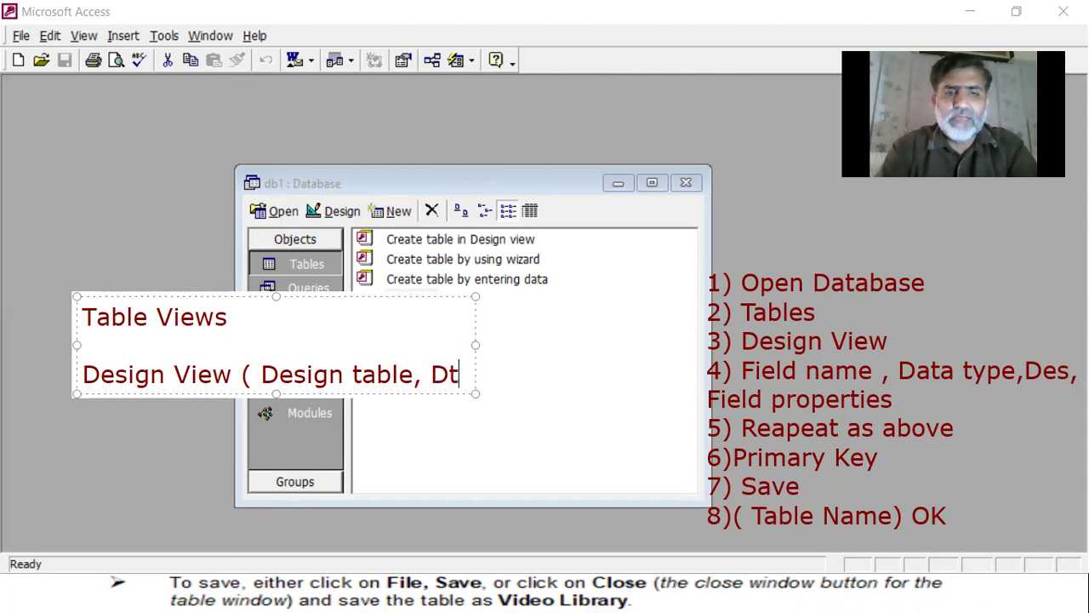
{"action": "key", "text": "BackSpace"}
{"action": "type", "text": "ata"}
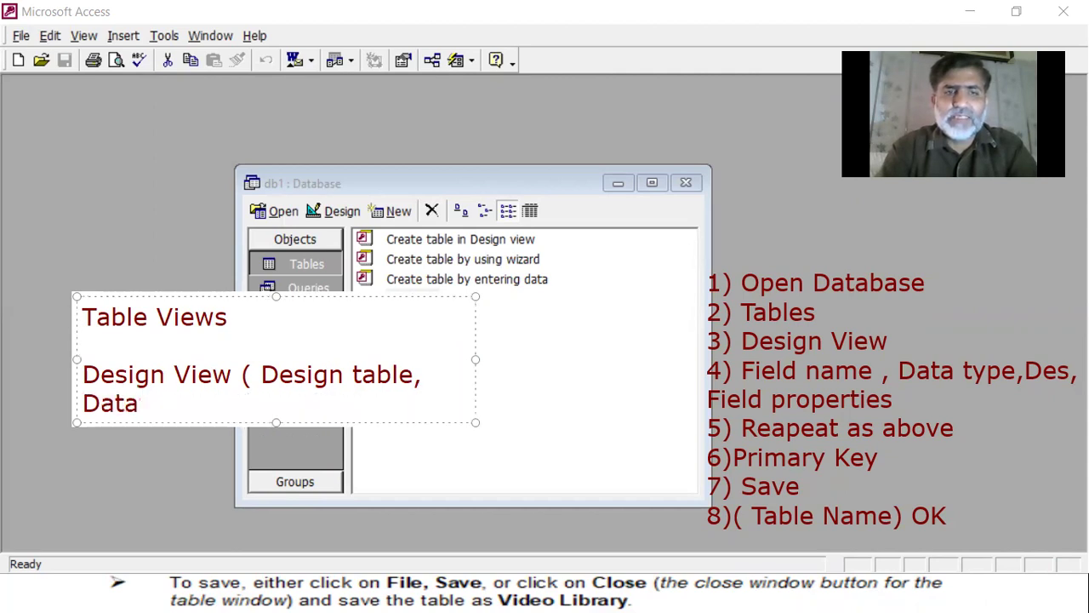
{"action": "type", "text": " t"}
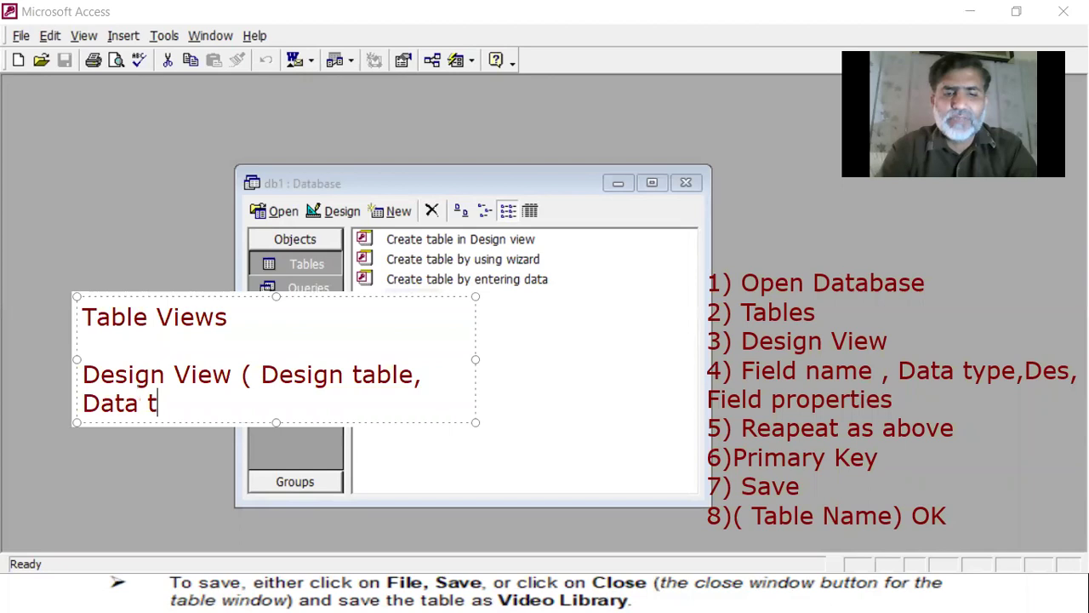
{"action": "type", "text": "ypes, "}
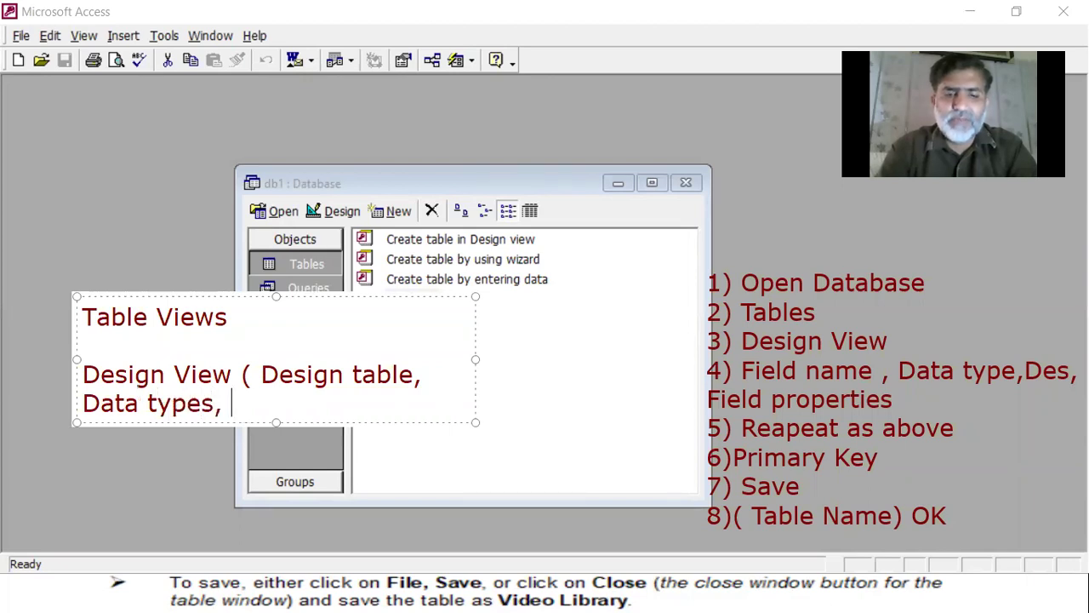
{"action": "type", "text": "Field "}
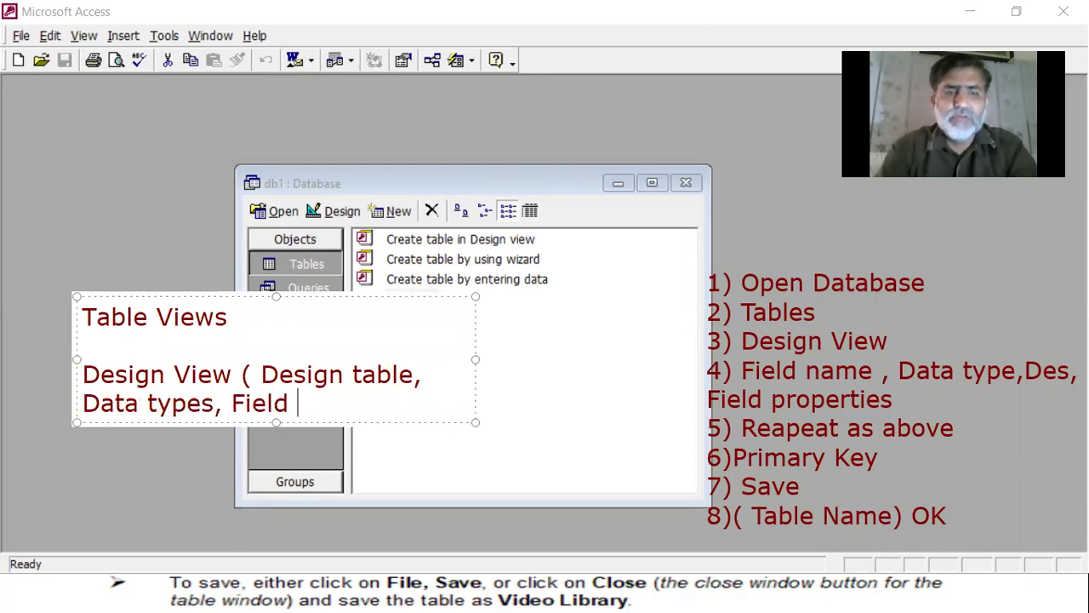
{"action": "type", "text": "Proper"}
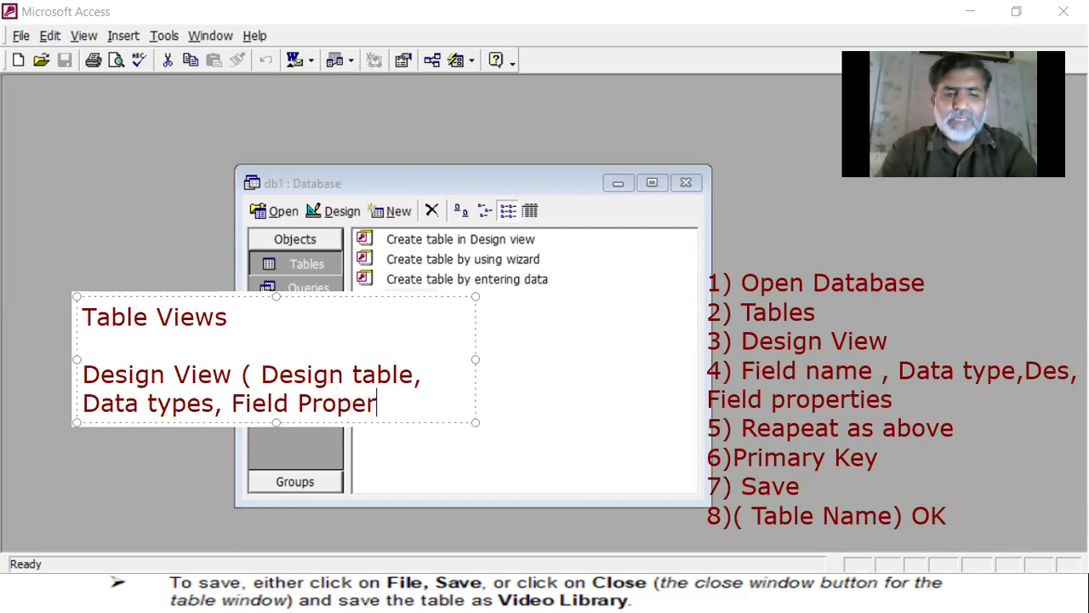
{"action": "type", "text": "ties )"}
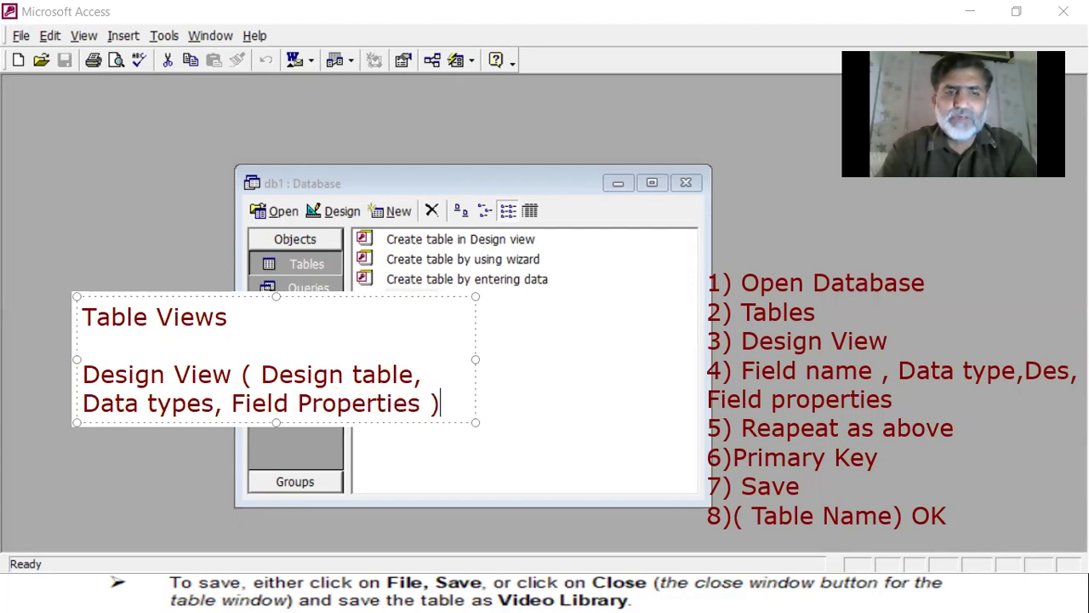
Below a blank line in the Table Views note, add "Datasheet View Enter Data", move the note lower beside the database window, and finish it
{"action": "key", "text": "Return"}
{"action": "key", "text": "Return"}
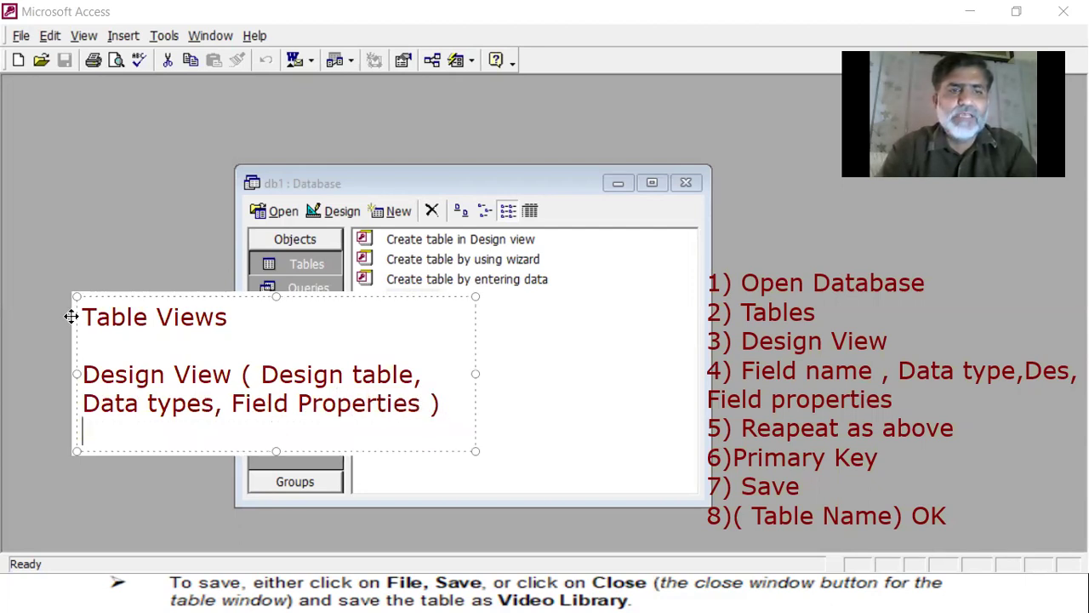
{"action": "type", "text": "Datasheet "}
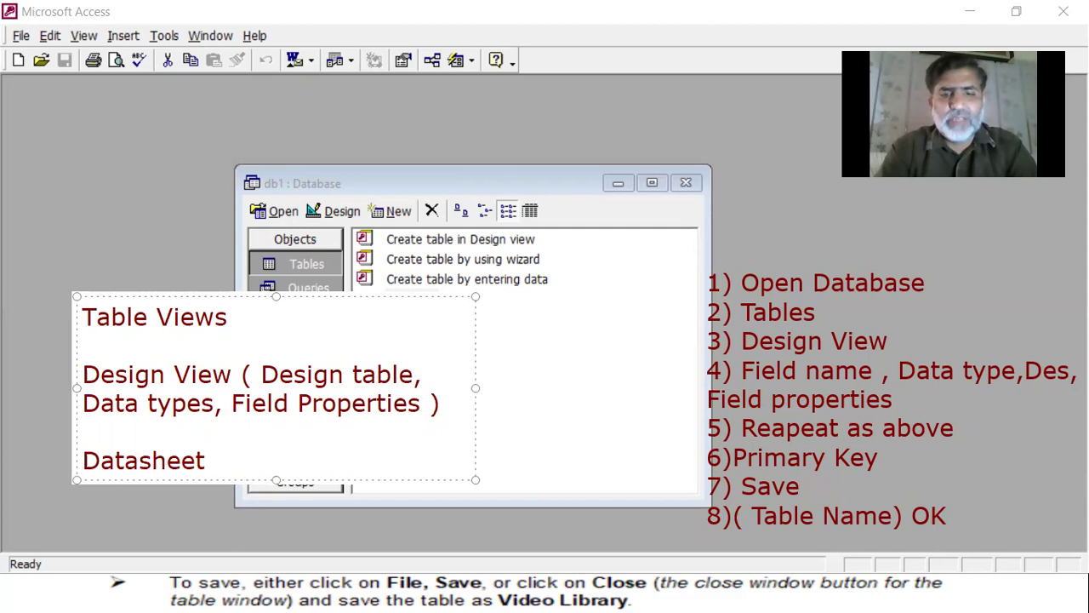
{"action": "type", "text": "View    Enter "}
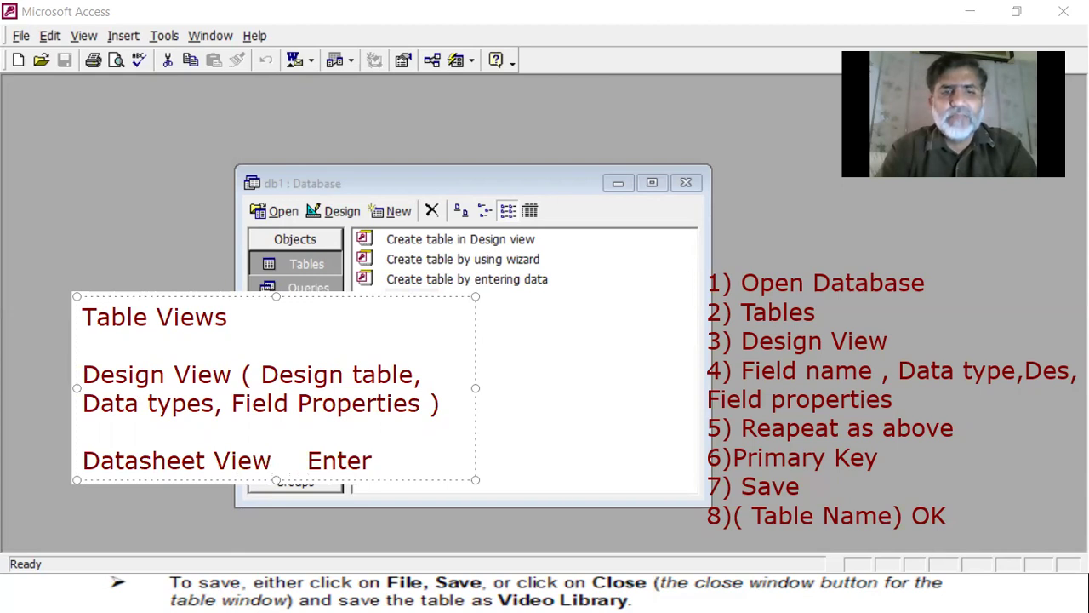
{"action": "type", "text": "Data"}
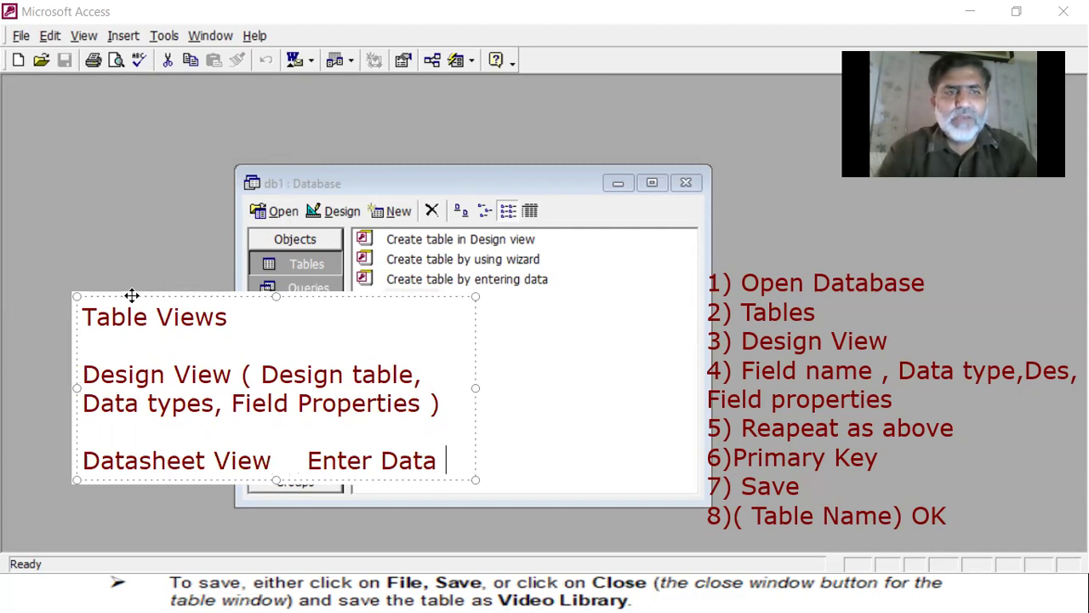
{"action": "left_click_drag", "start_coordinate": [137, 295], "coordinate": [114, 350]}
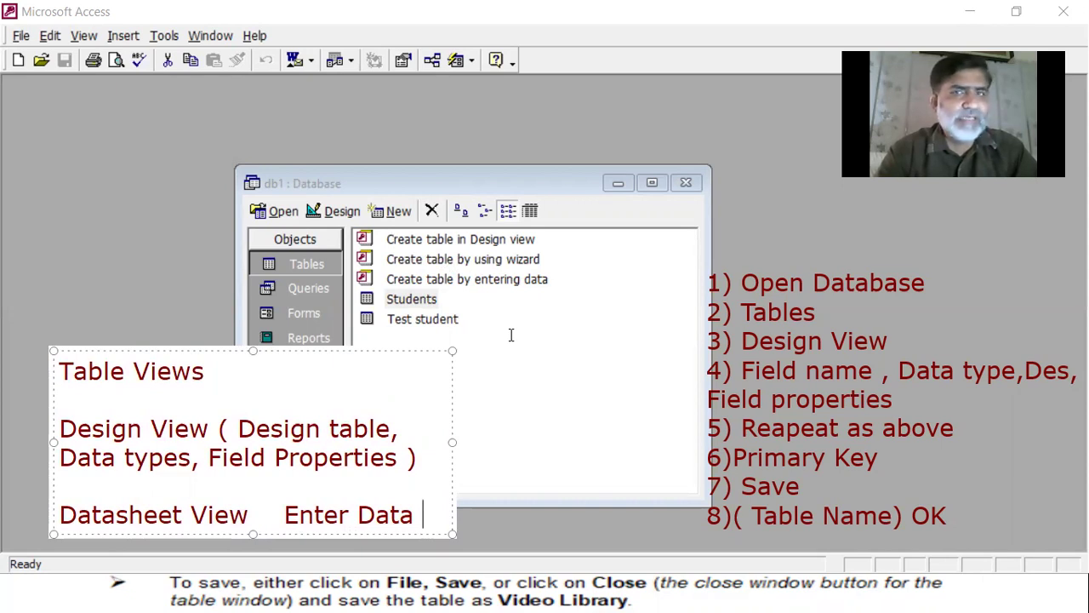
{"action": "left_click", "coordinate": [763, 190]}
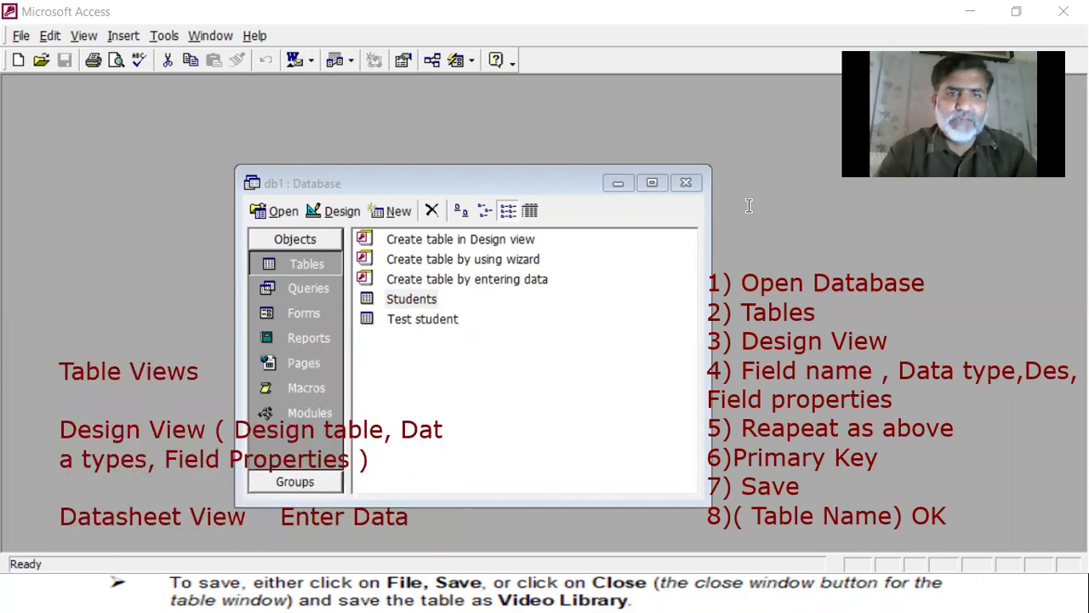
Open the Test student table in Datasheet view and shrink its window to fit the columns from RollNO to regno
{"action": "left_click", "coordinate": [414, 303]}
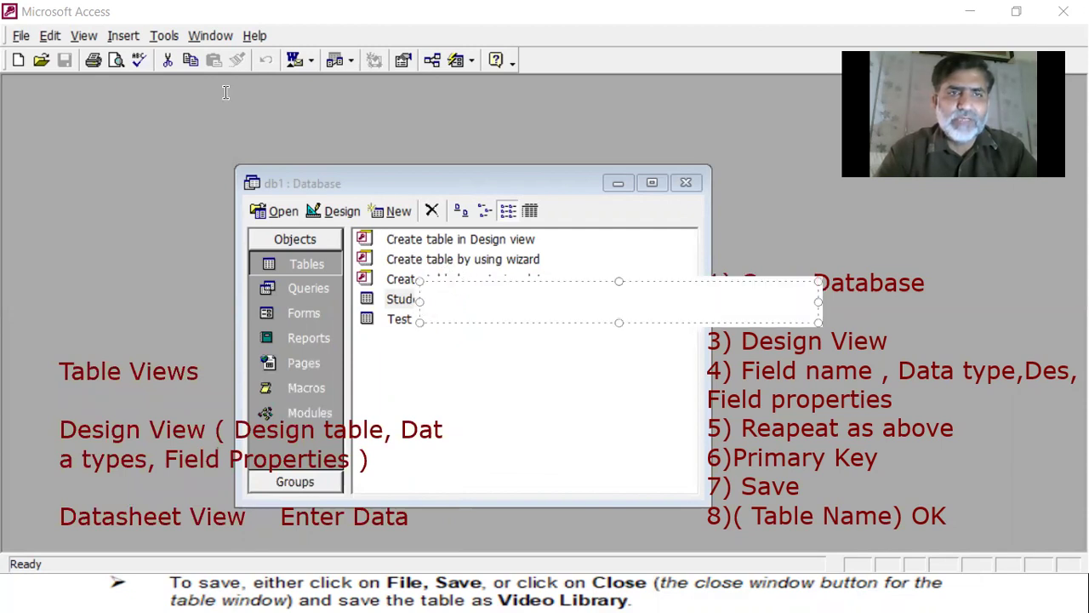
{"action": "key", "text": "Escape"}
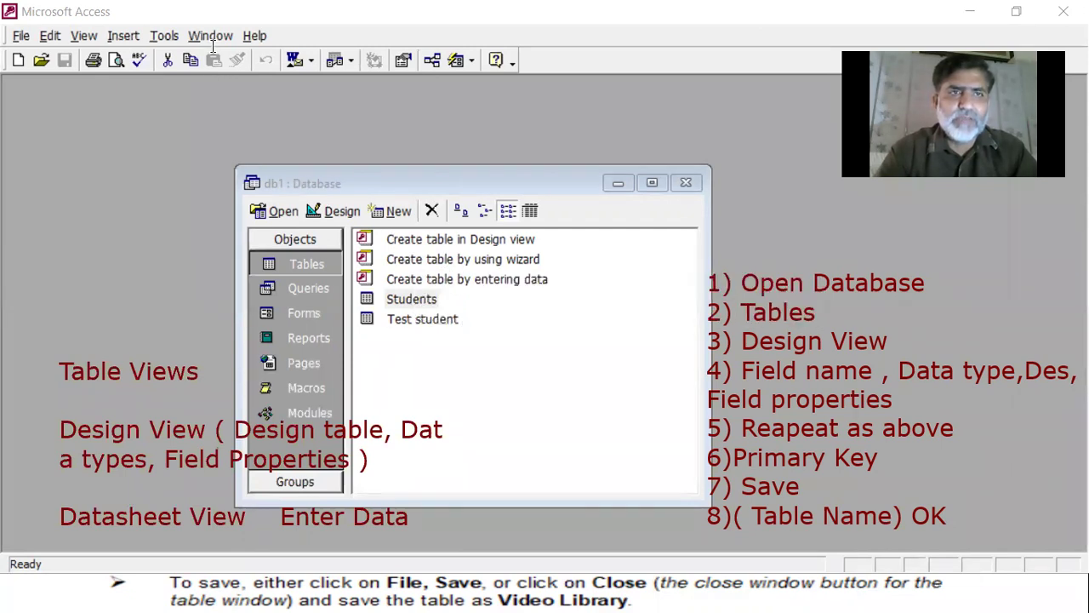
{"action": "left_click", "coordinate": [406, 319]}
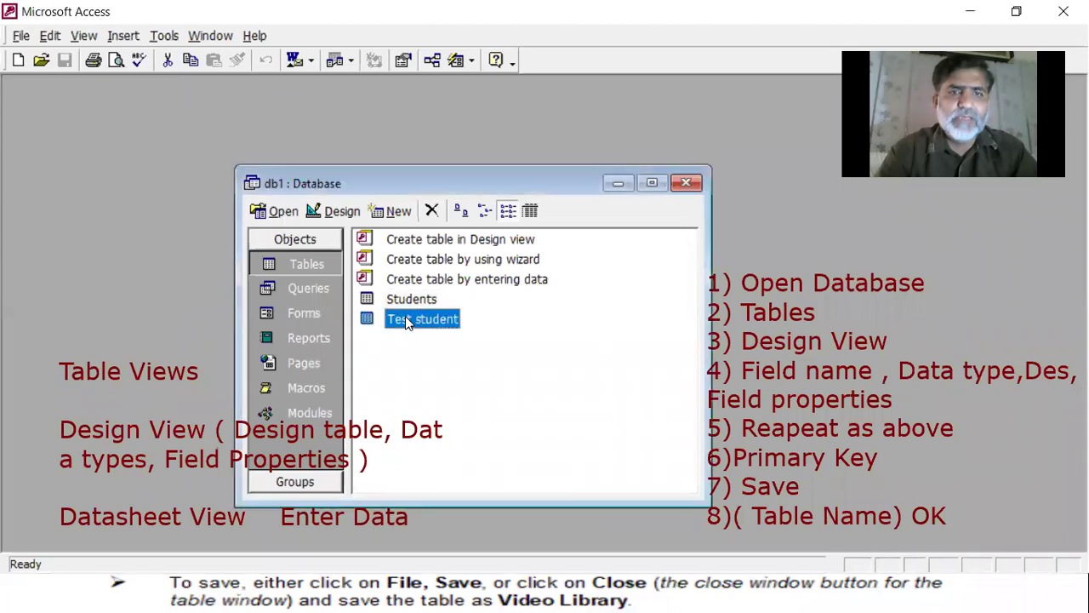
{"action": "left_click", "coordinate": [281, 212]}
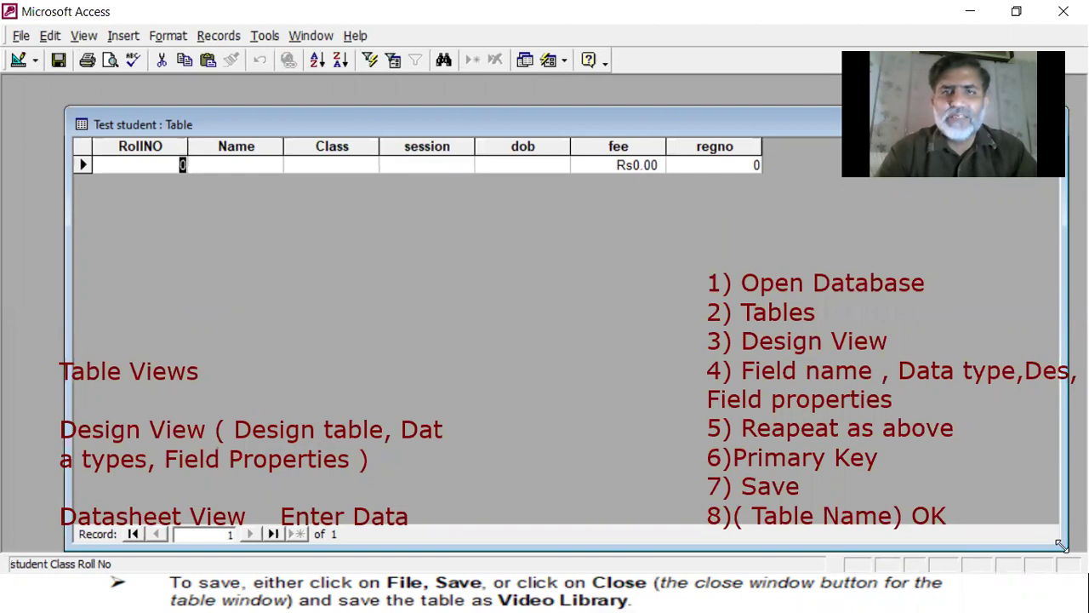
{"action": "left_click_drag", "start_coordinate": [1060, 544], "coordinate": [772, 464]}
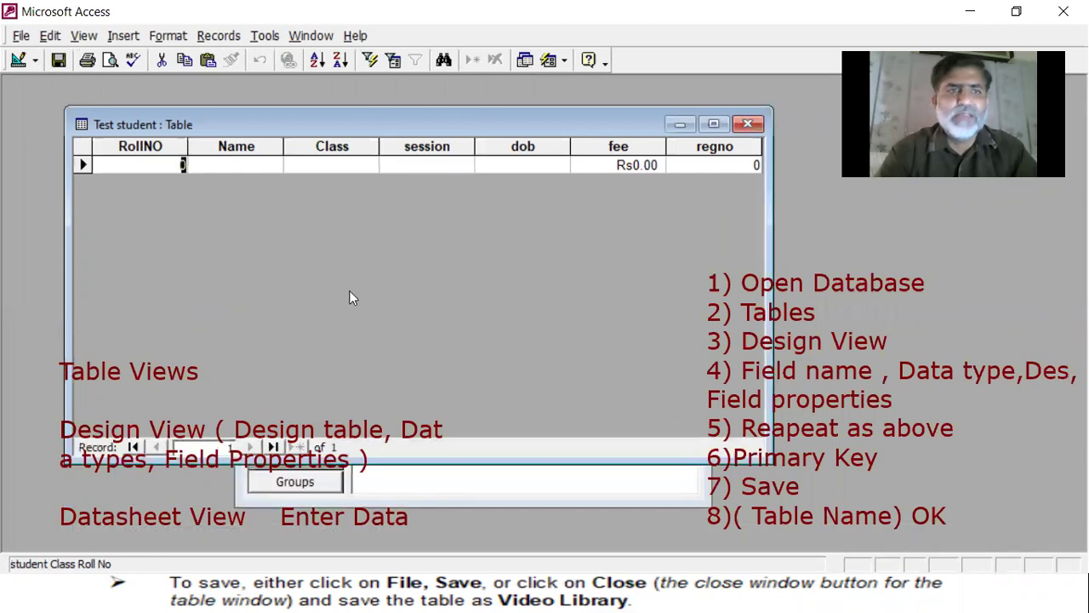
Start the first record with RollNO 1, the student's name, class "DCOM I" and session "2020-21"
{"action": "type", "text": "1"}
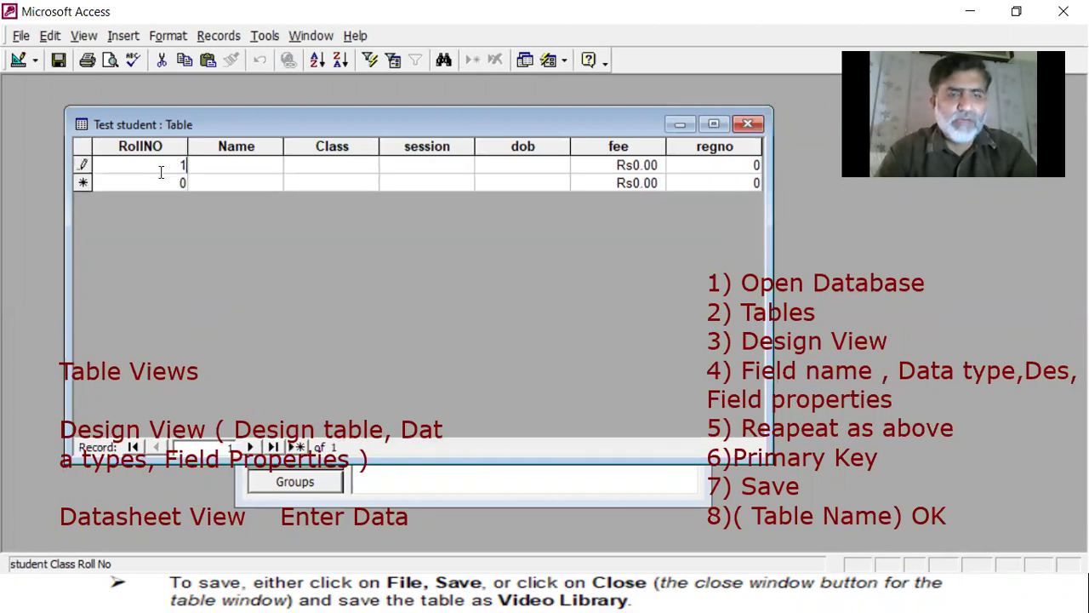
{"action": "key", "text": "Tab"}
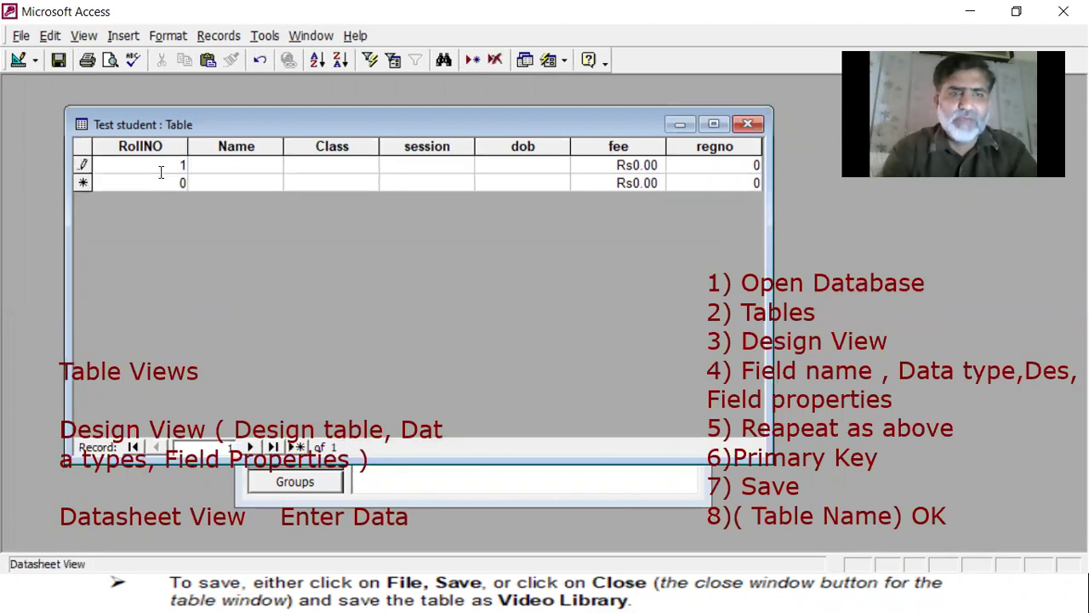
{"action": "type", "text": "Aslam"}
{"action": "key", "text": "Tab"}
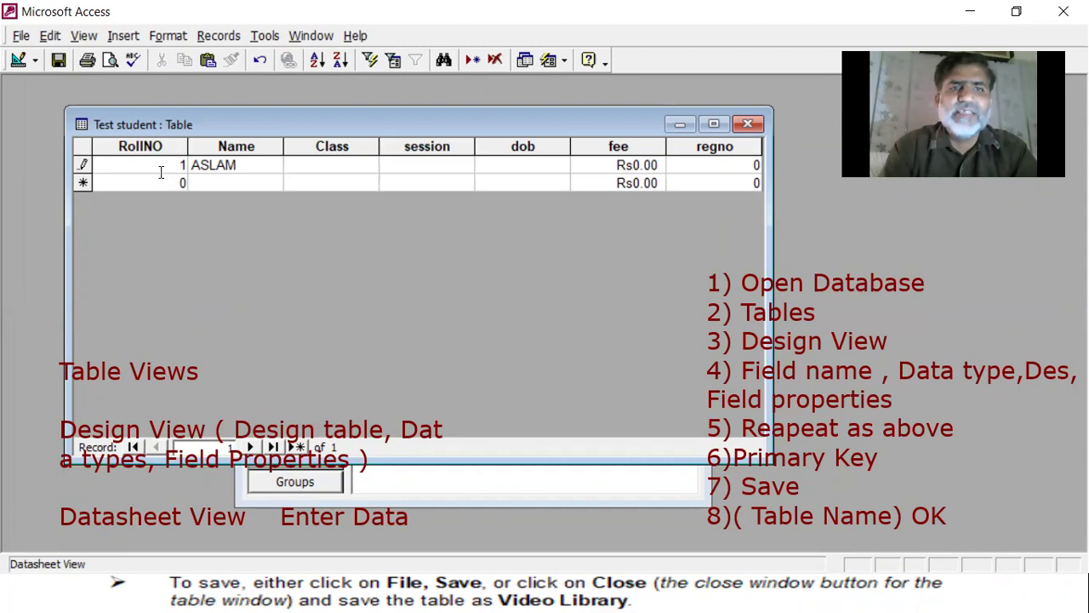
{"action": "type", "text": "DCOM"}
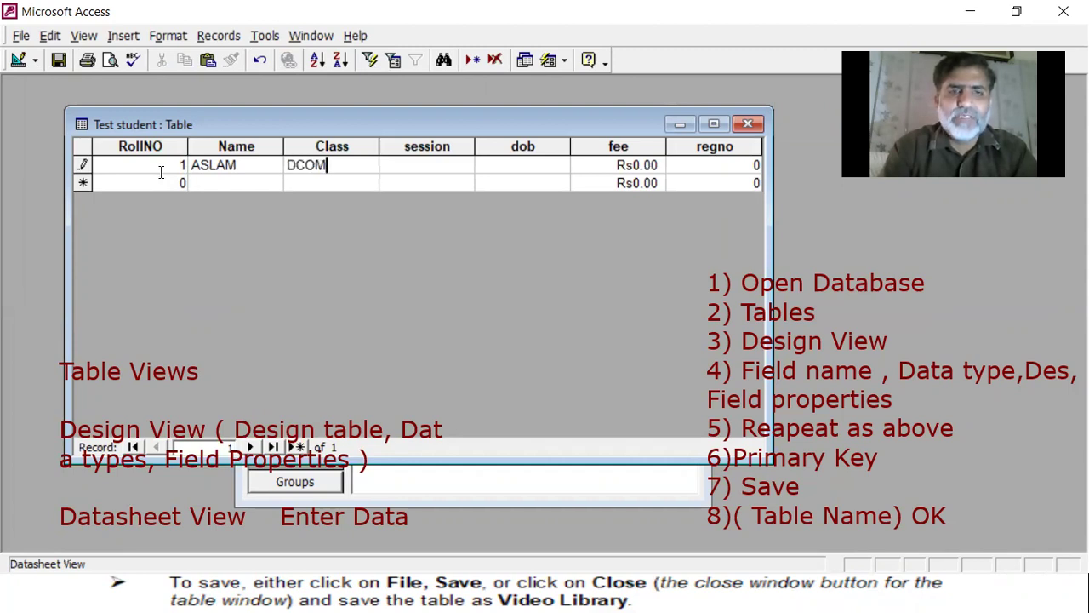
{"action": "type", "text": " I"}
{"action": "key", "text": "Tab"}
{"action": "type", "text": "2"}
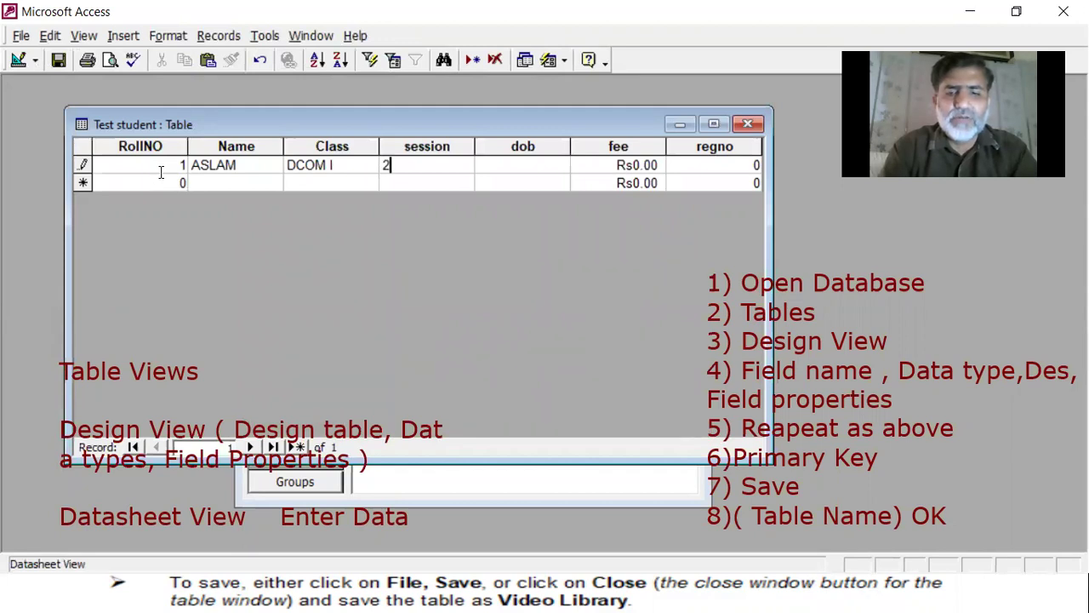
{"action": "type", "text": "020-21"}
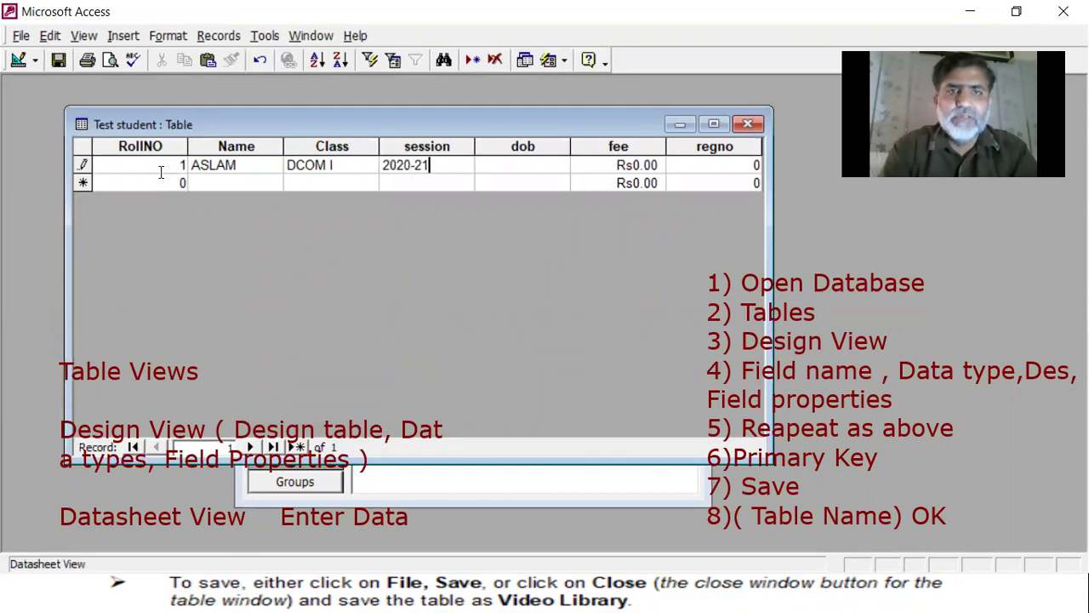
{"action": "key", "text": "Tab"}
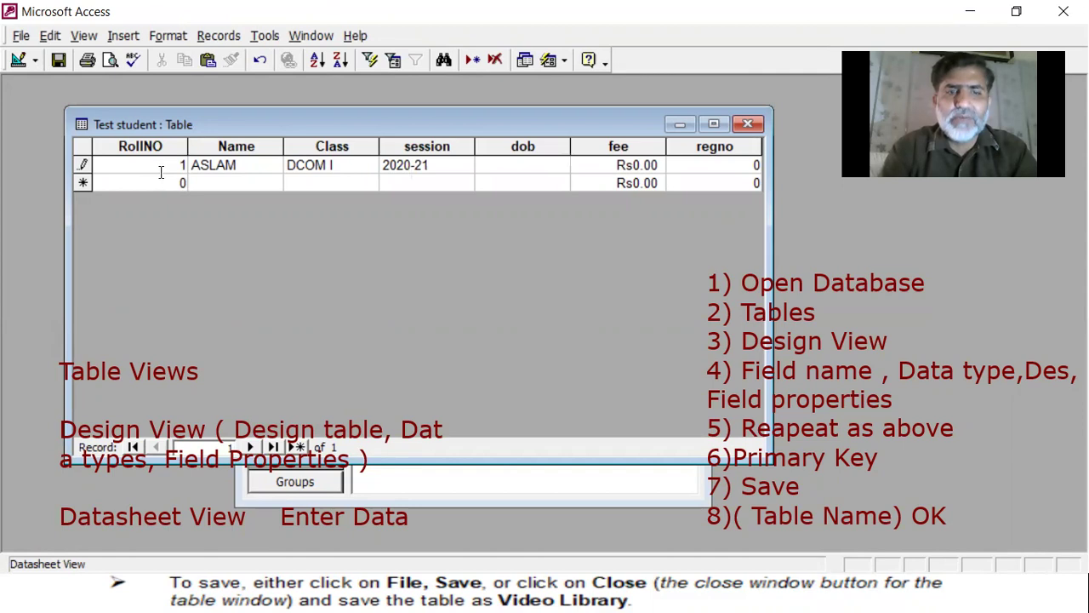
Complete the first record with the student's date of birth, a fee of 3800 and the registration number
{"action": "type", "text": "12-2-"}
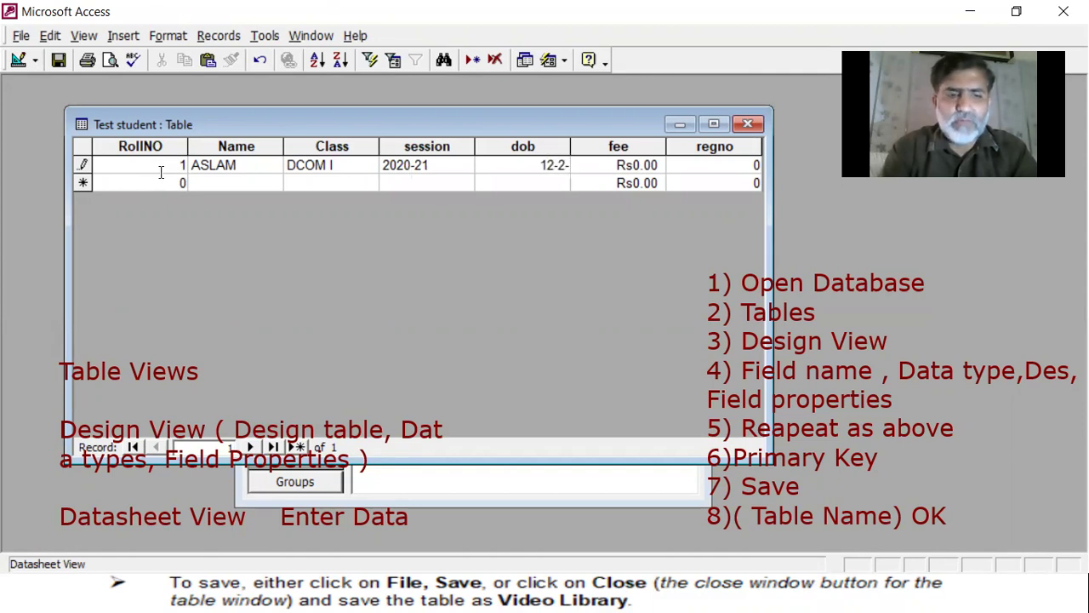
{"action": "type", "text": "190"}
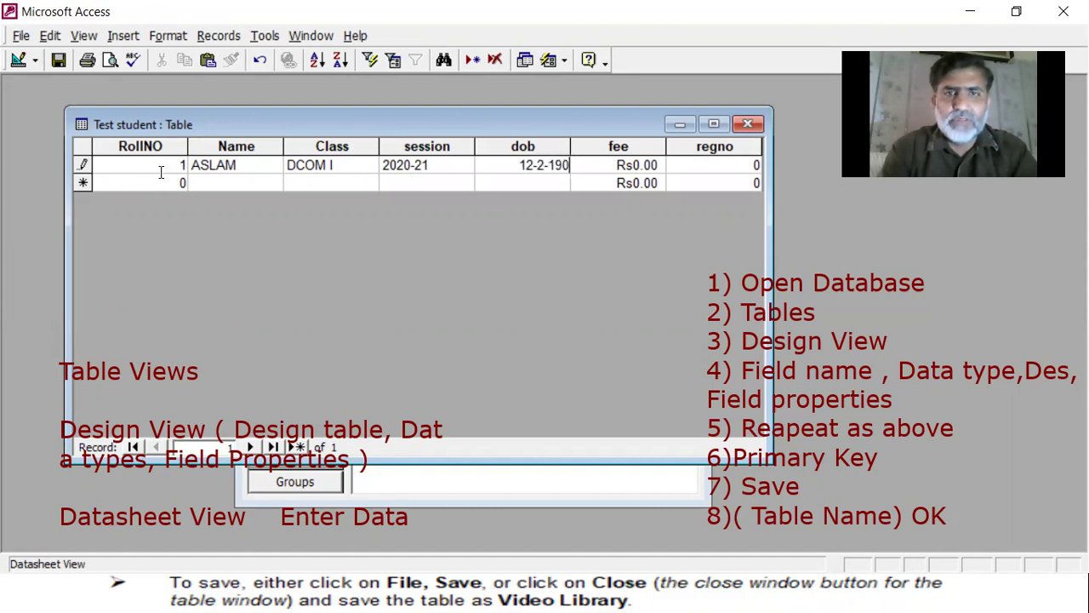
{"action": "key", "text": "BackSpace"}
{"action": "type", "text": "80"}
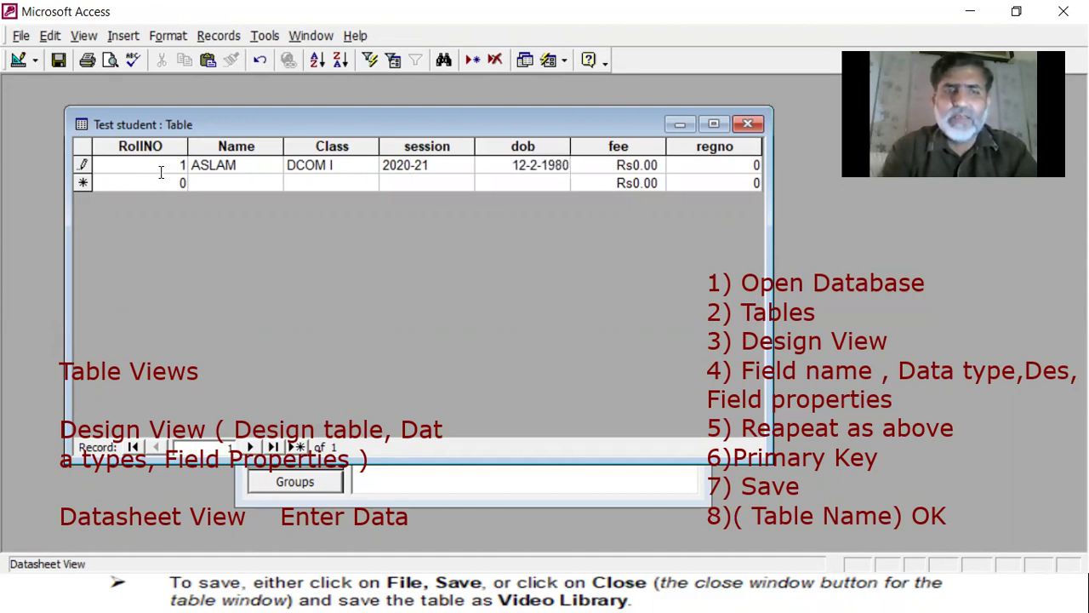
{"action": "key", "text": "Tab"}
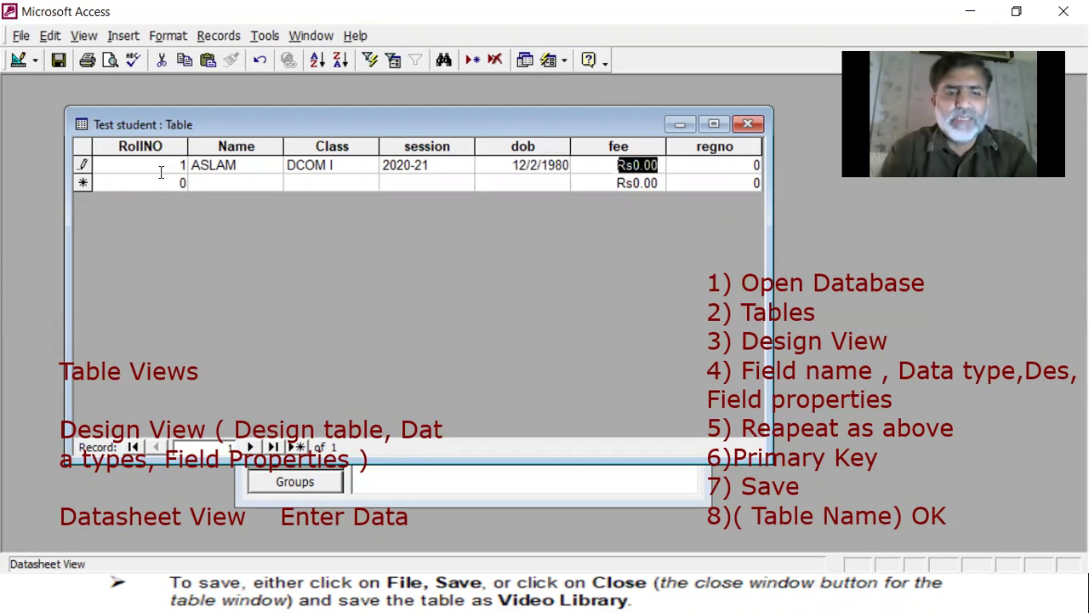
{"action": "type", "text": "3800"}
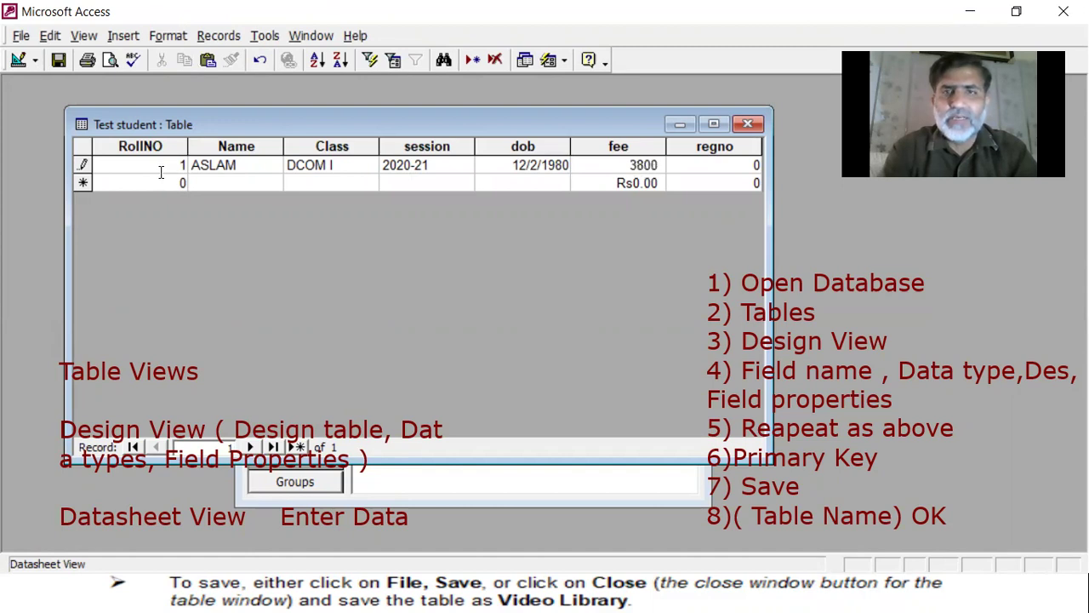
{"action": "key", "text": "Tab"}
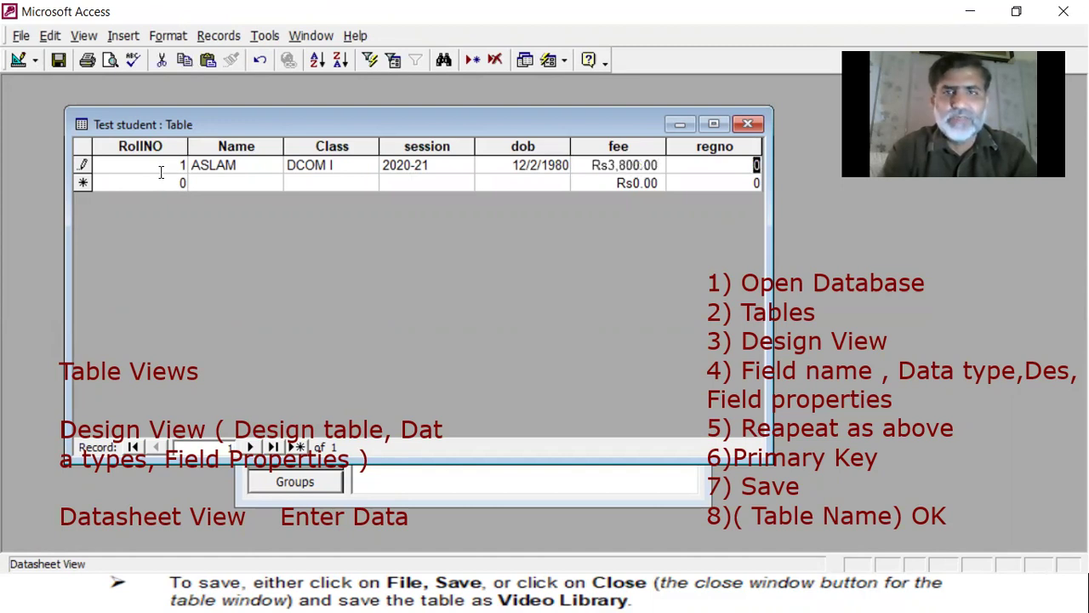
{"action": "type", "text": "20"}
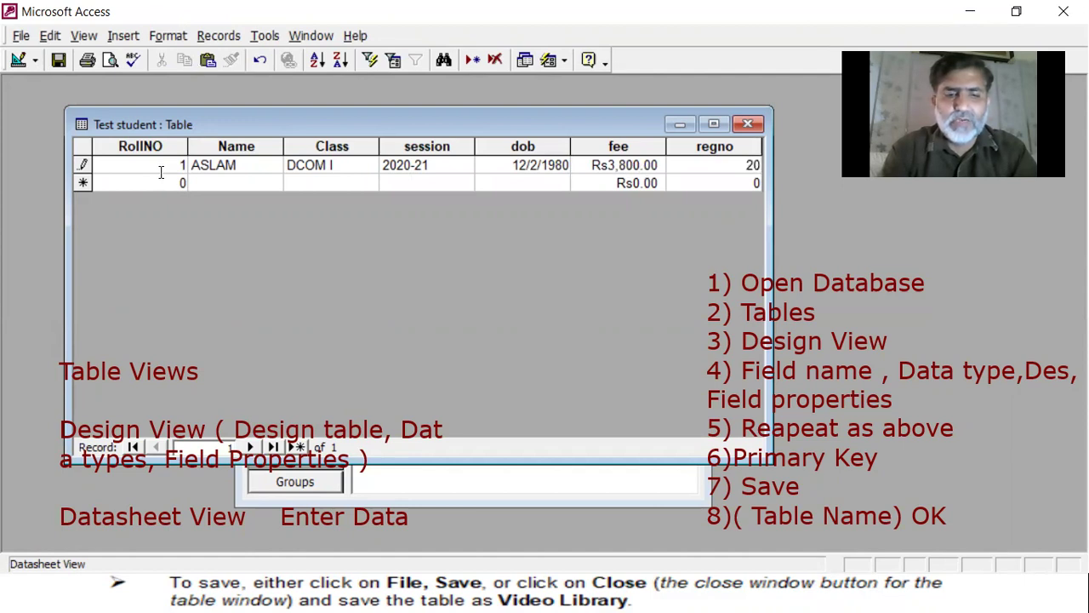
{"action": "type", "text": "1234"}
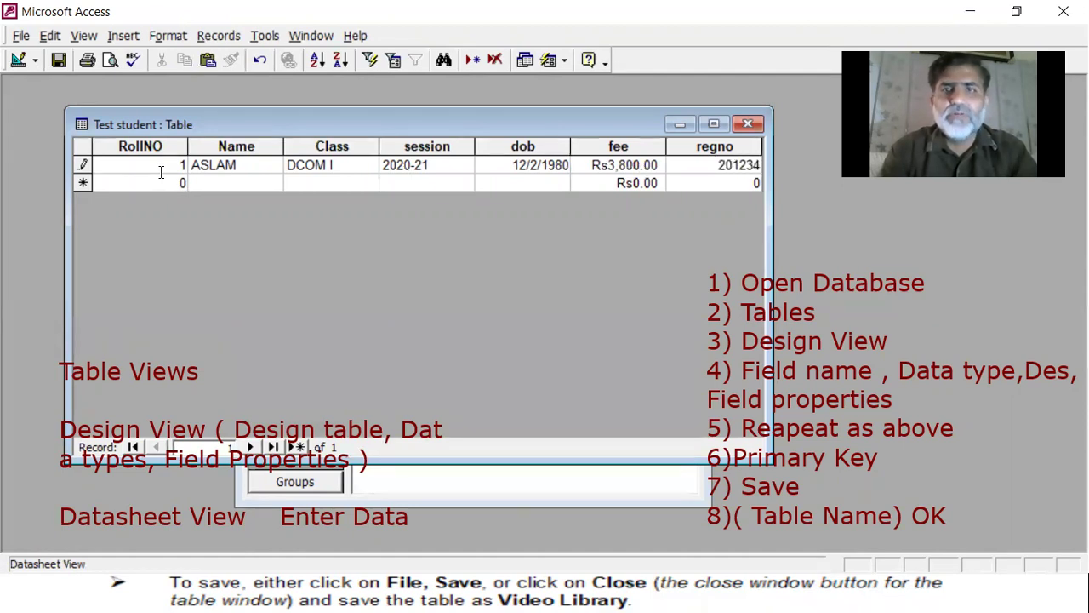
{"action": "key", "text": "Return"}
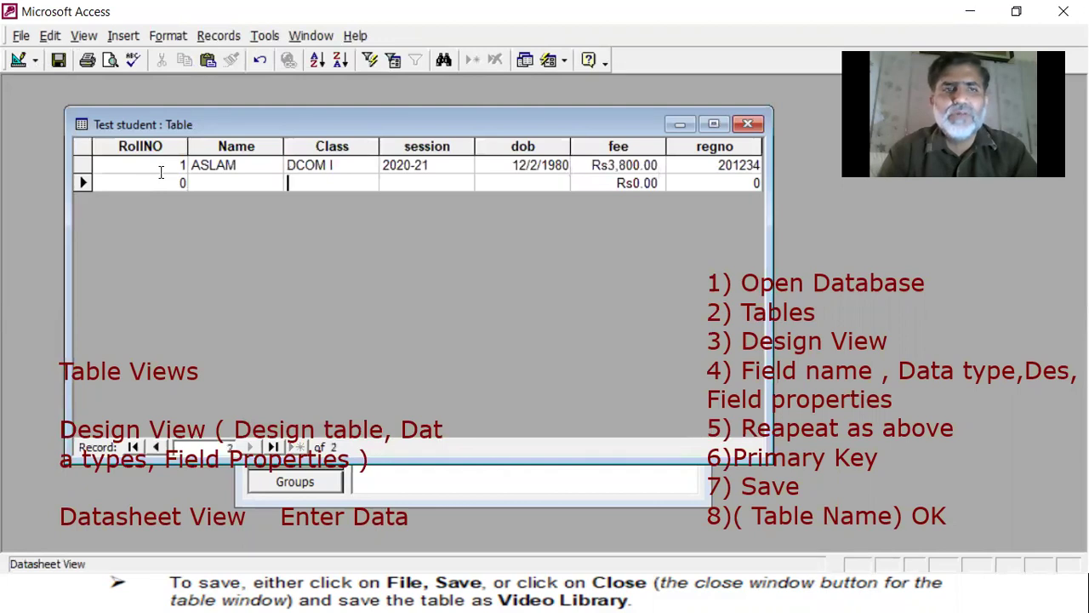
Start the second record with RollNO 2, the student's name, class "DCOMII" and session "2019-20"
{"action": "type", "text": "2"}
{"action": "key", "text": "Tab"}
{"action": "type", "text": "Nave"}
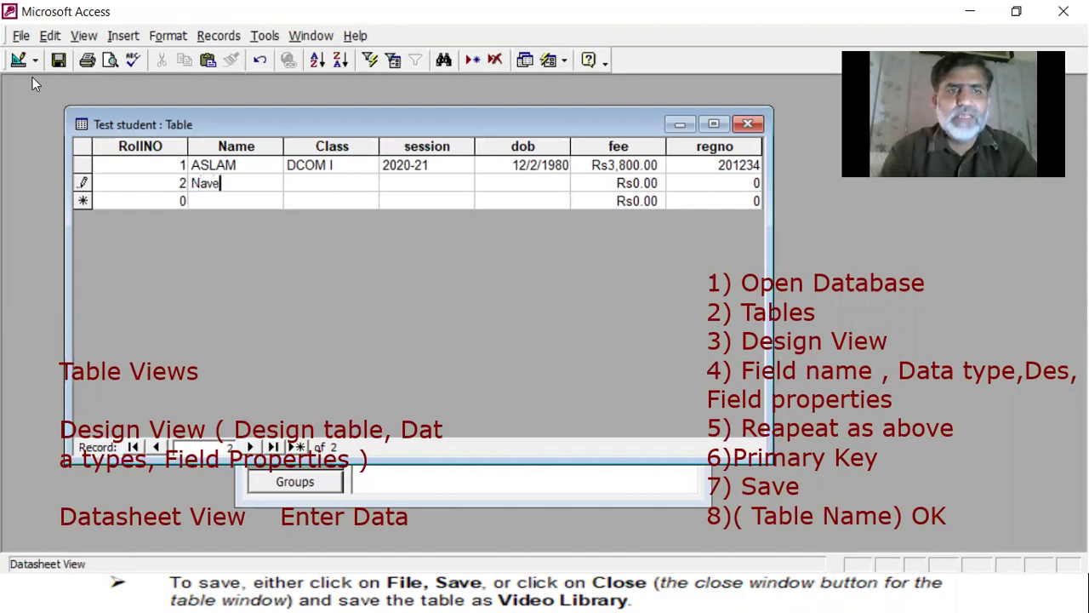
{"action": "type", "text": "ed"}
{"action": "key", "text": "Tab"}
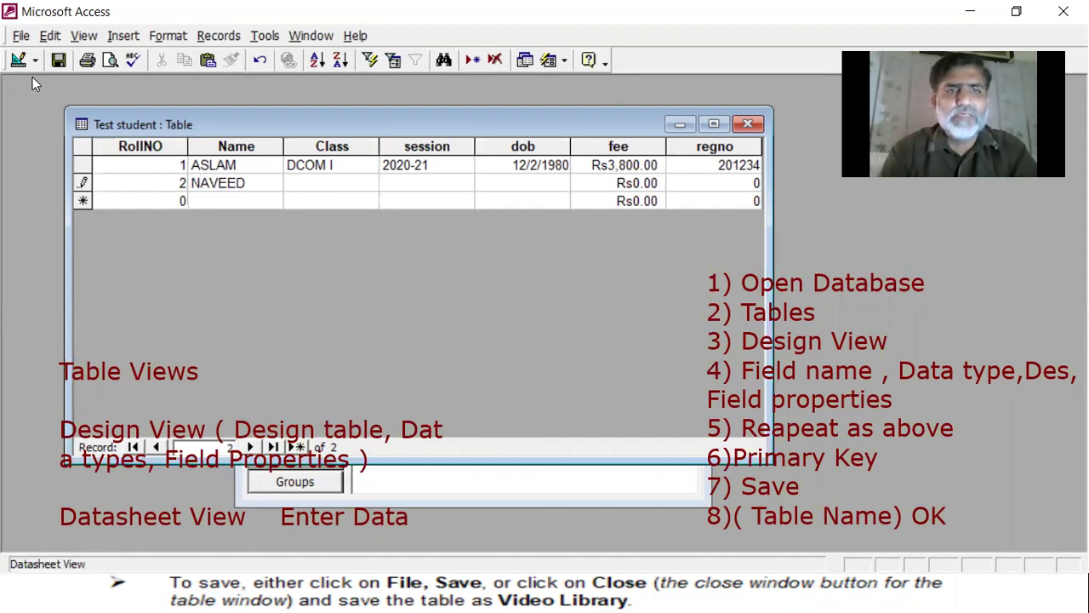
{"action": "type", "text": "DCOMII"}
{"action": "key", "text": "Tab"}
{"action": "type", "text": "20"}
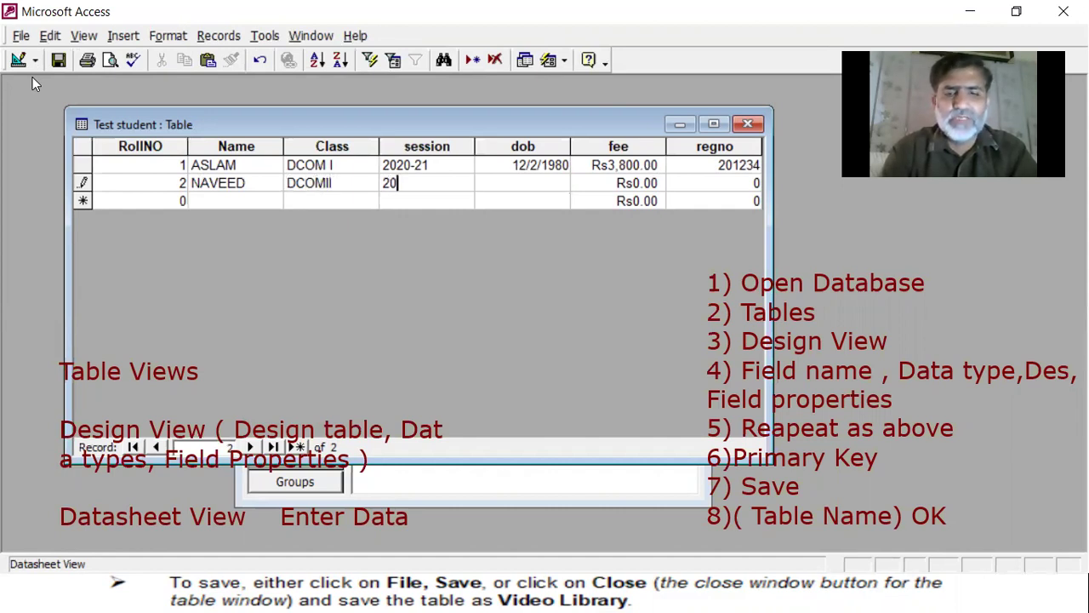
{"action": "type", "text": "19-20"}
{"action": "key", "text": "Tab"}
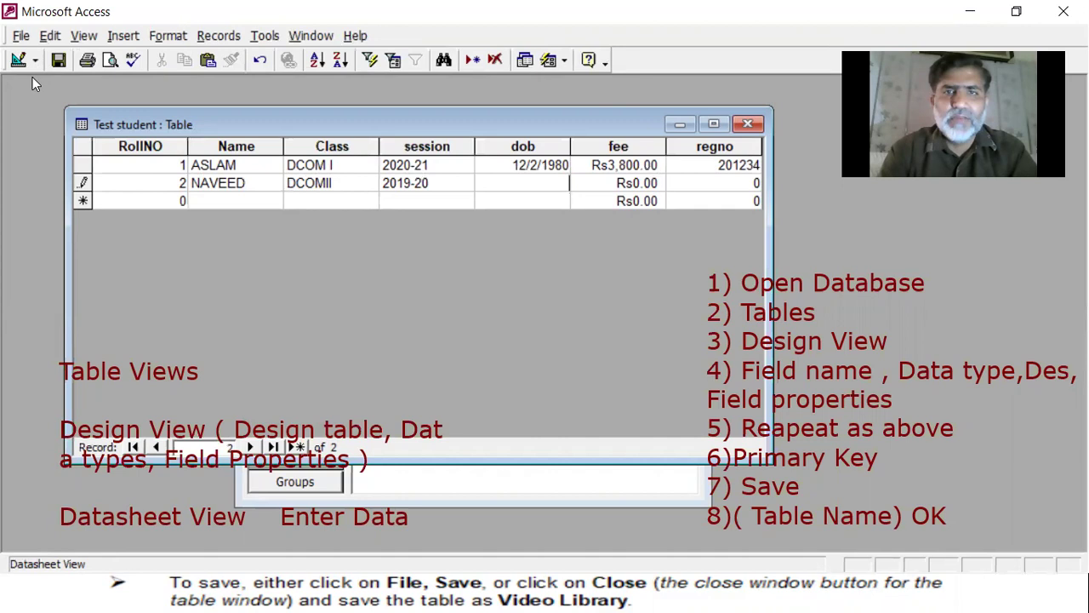
Enter the student's date of birth and a fee of 2700 in the second record
{"action": "type", "text": "12/4/"}
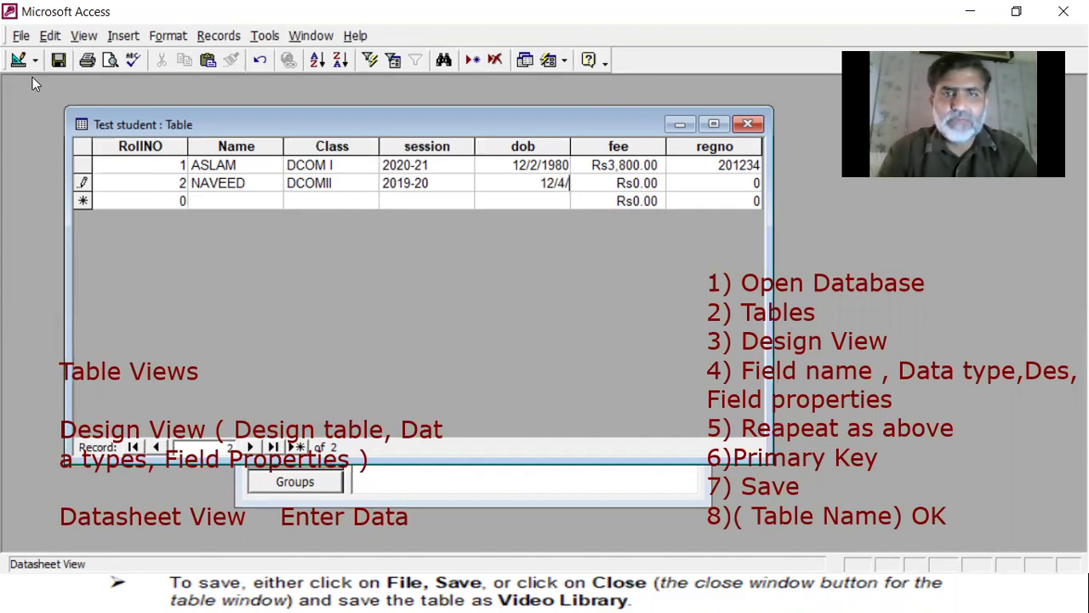
{"action": "type", "text": "19"}
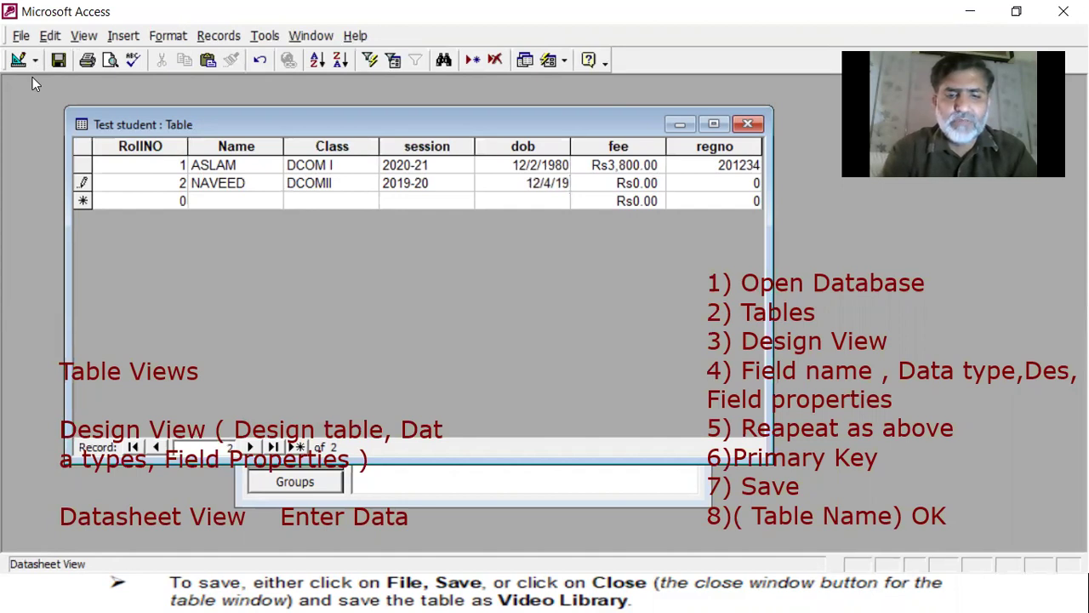
{"action": "type", "text": "95"}
{"action": "key", "text": "Tab"}
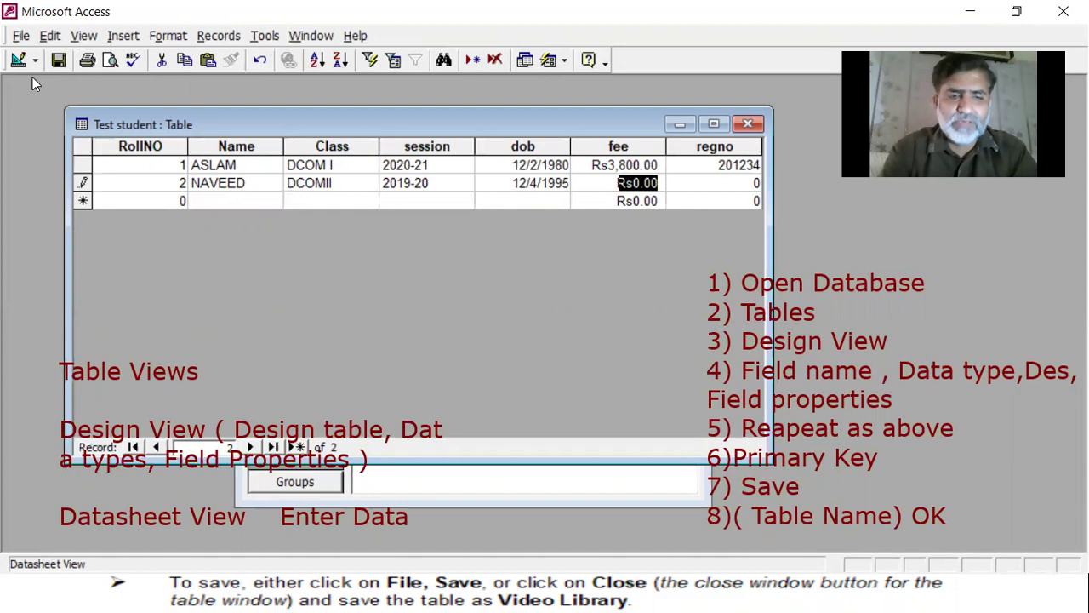
{"action": "type", "text": "2700"}
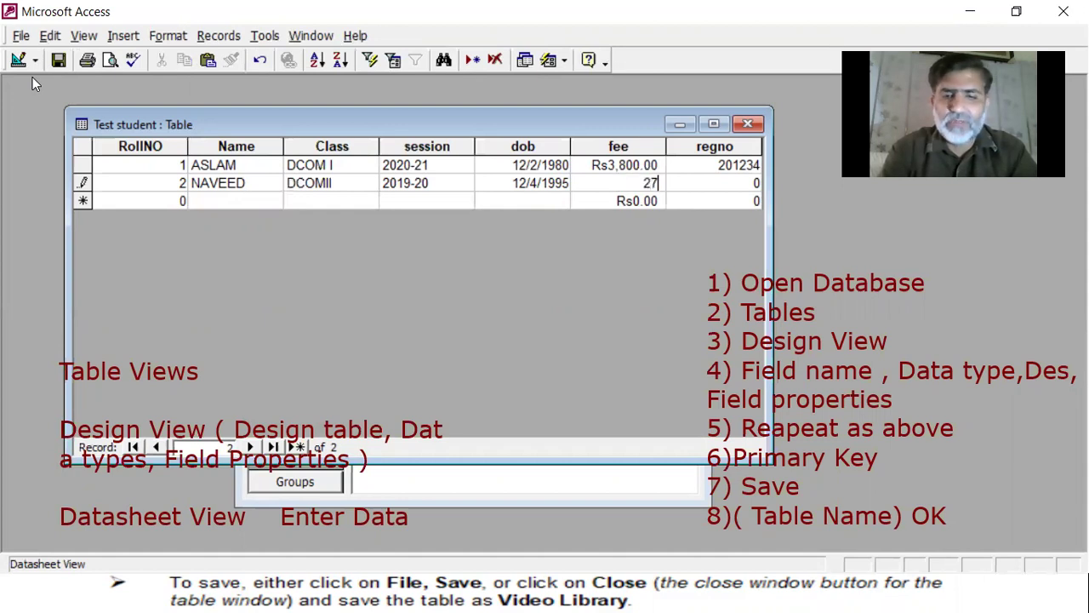
{"action": "key", "text": "Tab"}
Start the third record in the empty row with RollNO 3
{"action": "key", "text": "shift+Tab"}
{"action": "key", "text": "shift+Tab"}
{"action": "key", "text": "shift+Tab"}
{"action": "key", "text": "shift+Tab"}
{"action": "key", "text": "shift+Tab"}
{"action": "key", "text": "shift+Tab"}
{"action": "key", "text": "Down"}
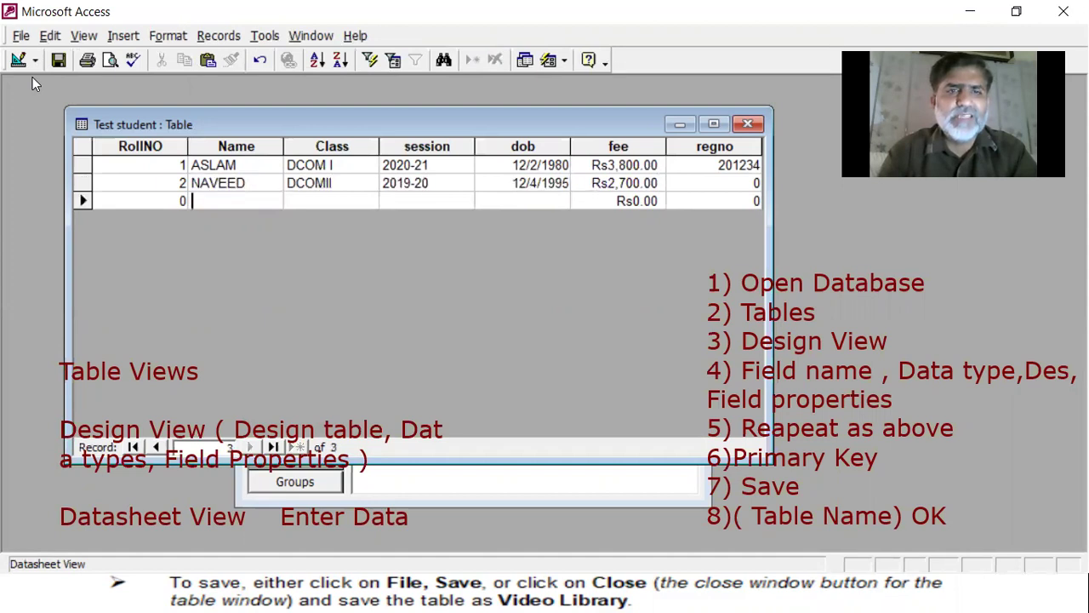
{"action": "type", "text": "3"}
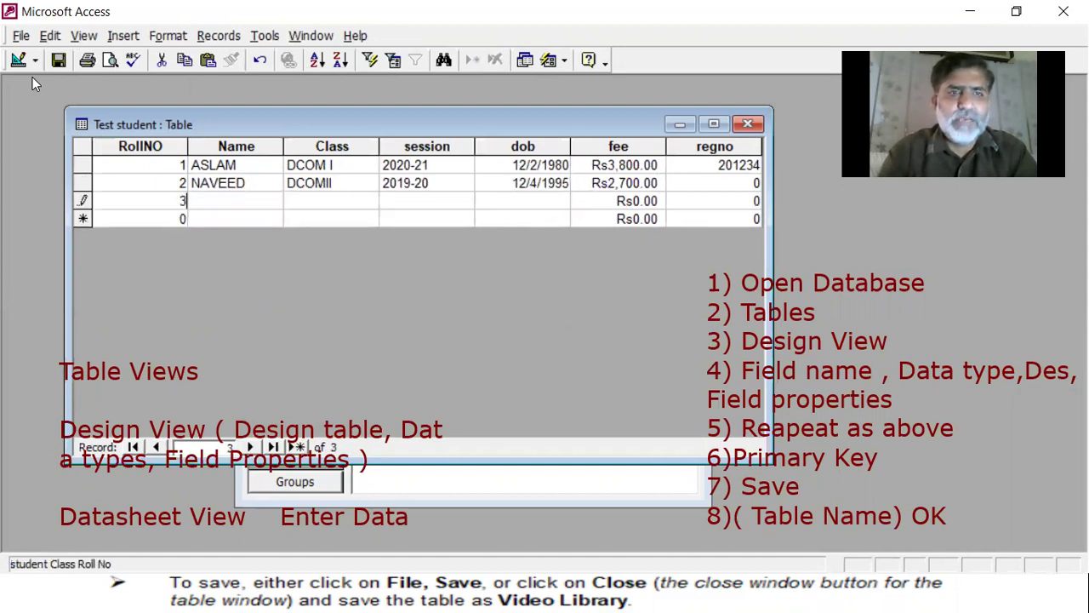
{"action": "key", "text": "Tab"}
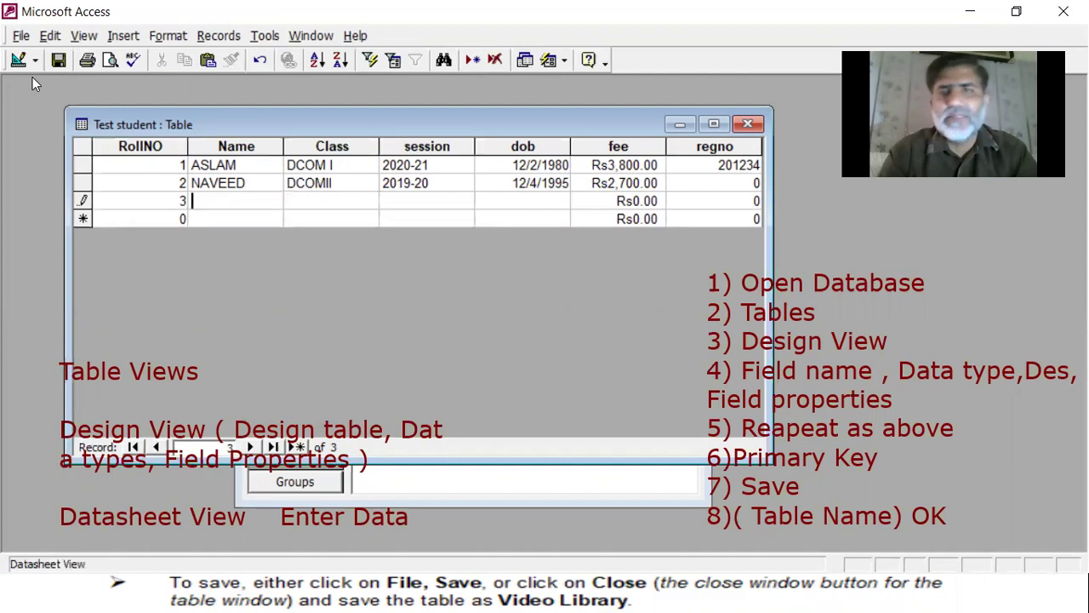
Try to close the table with only RollNO filled in the third record, and decline closing it without saving the record
{"action": "left_click", "coordinate": [749, 126]}
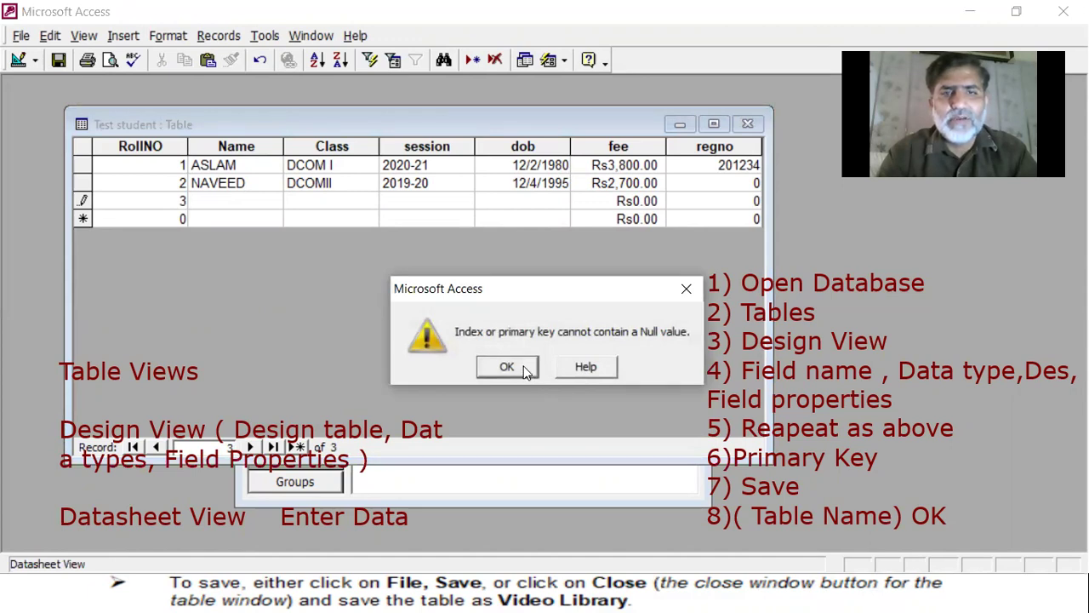
{"action": "left_click", "coordinate": [505, 371]}
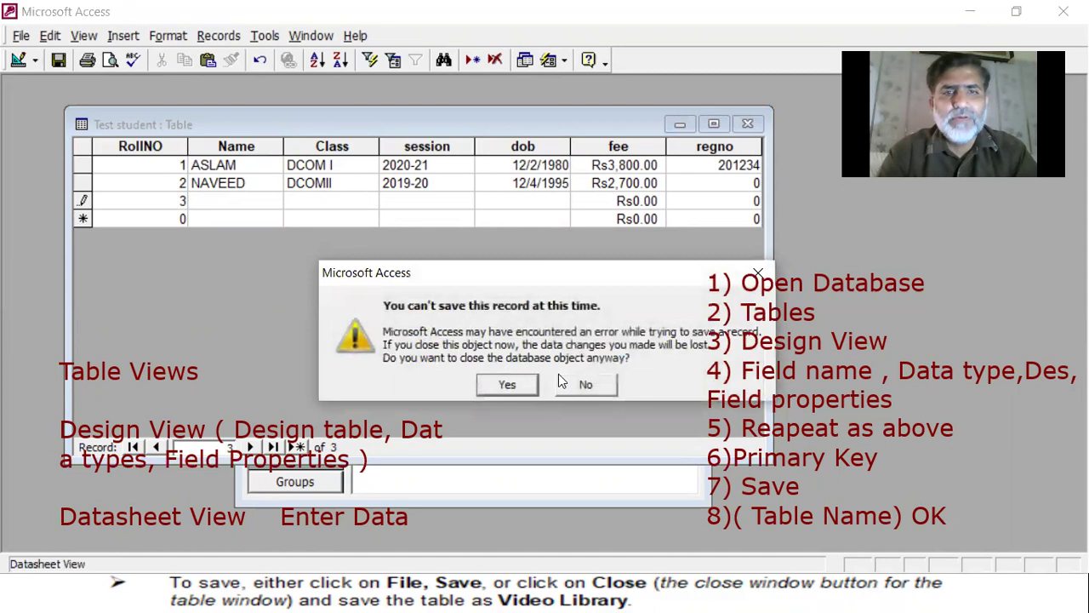
{"action": "left_click", "coordinate": [585, 385]}
Fill in the third record's student name, class "MS" and session "1015-17"
{"action": "type", "text": "Shahzad"}
{"action": "key", "text": "Tab"}
{"action": "type", "text": "MS"}
{"action": "key", "text": "Tab"}
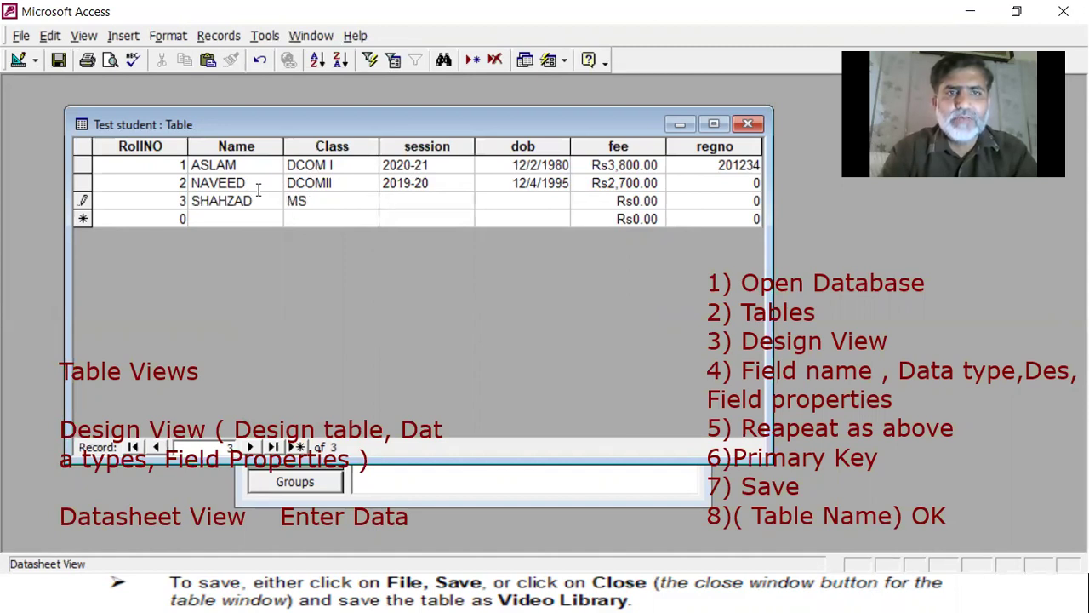
{"action": "key", "text": "shift+Tab"}
{"action": "key", "text": "Tab"}
{"action": "key", "text": "shift+Tab"}
{"action": "key", "text": "Tab"}
{"action": "type", "text": "1"}
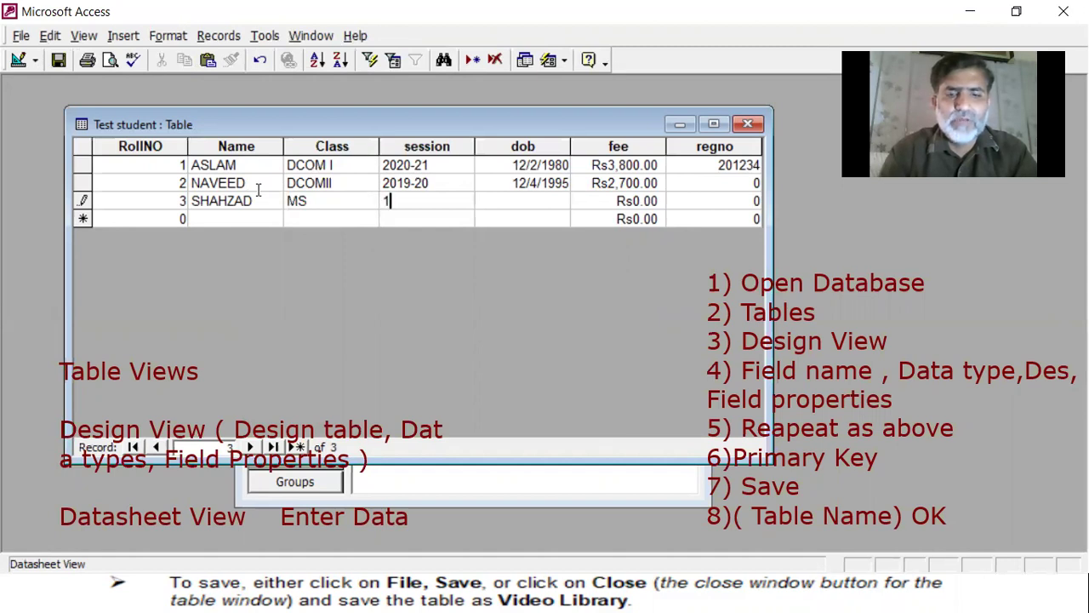
{"action": "type", "text": "015-17"}
{"action": "key", "text": "Tab"}
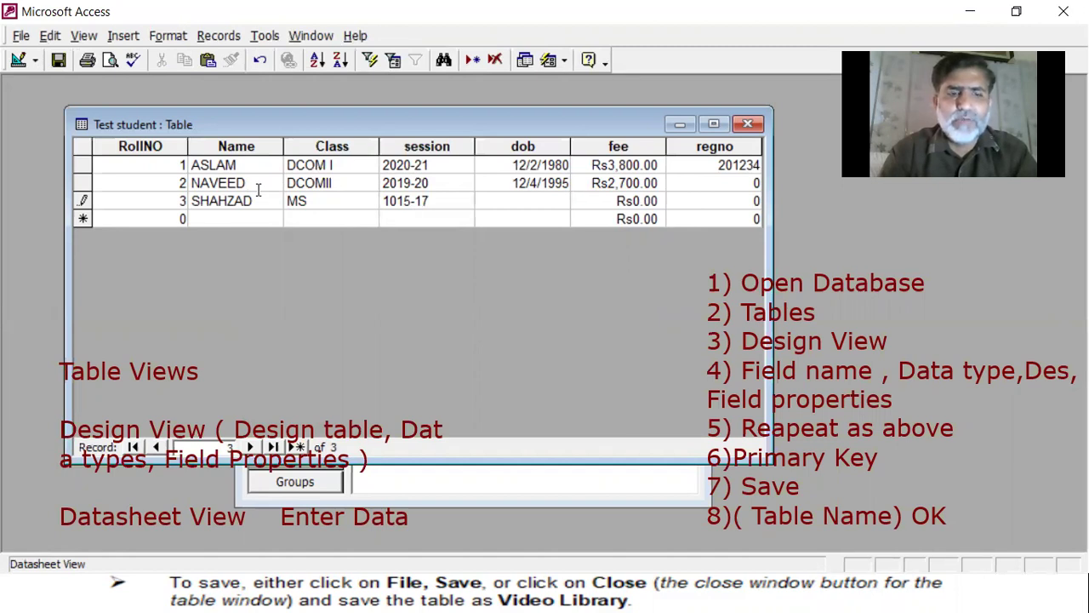
Enter the student's date of birth and a fee of 6438 in the third record
{"action": "type", "text": "12/10/"}
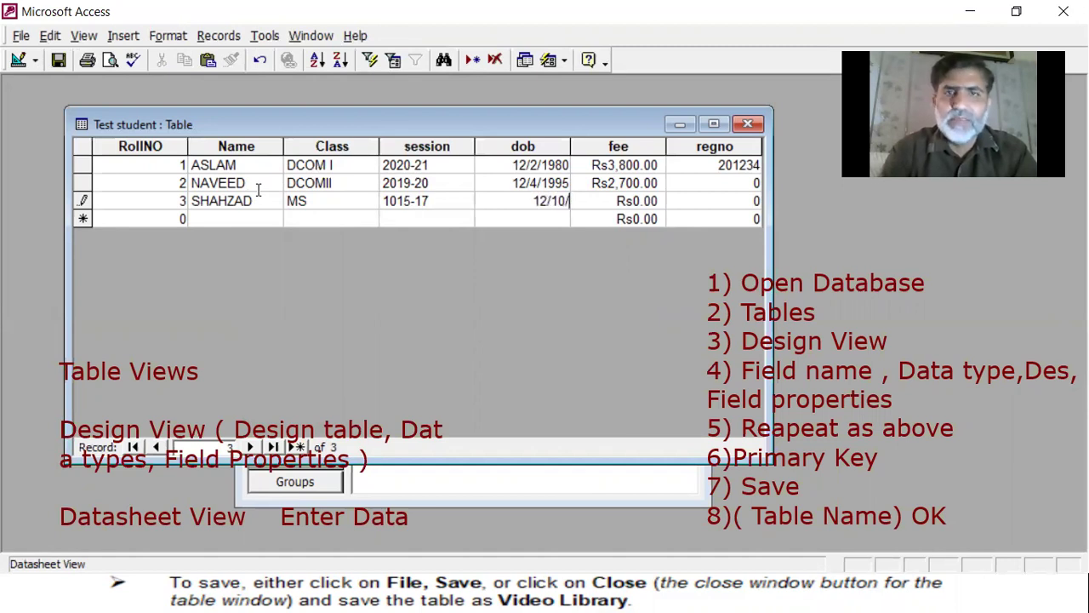
{"action": "type", "text": "198"}
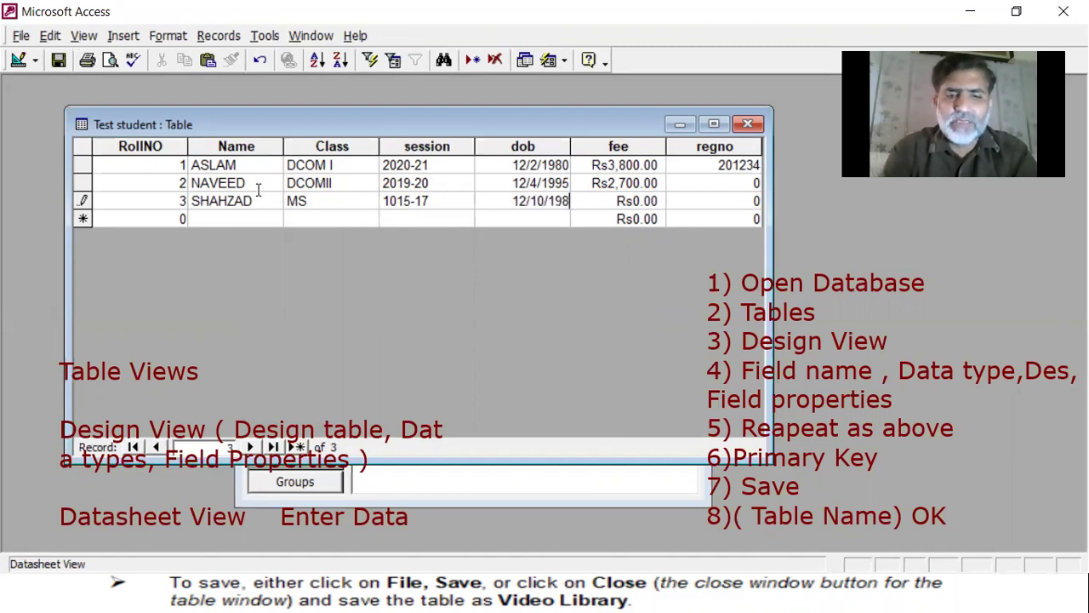
{"action": "type", "text": "0"}
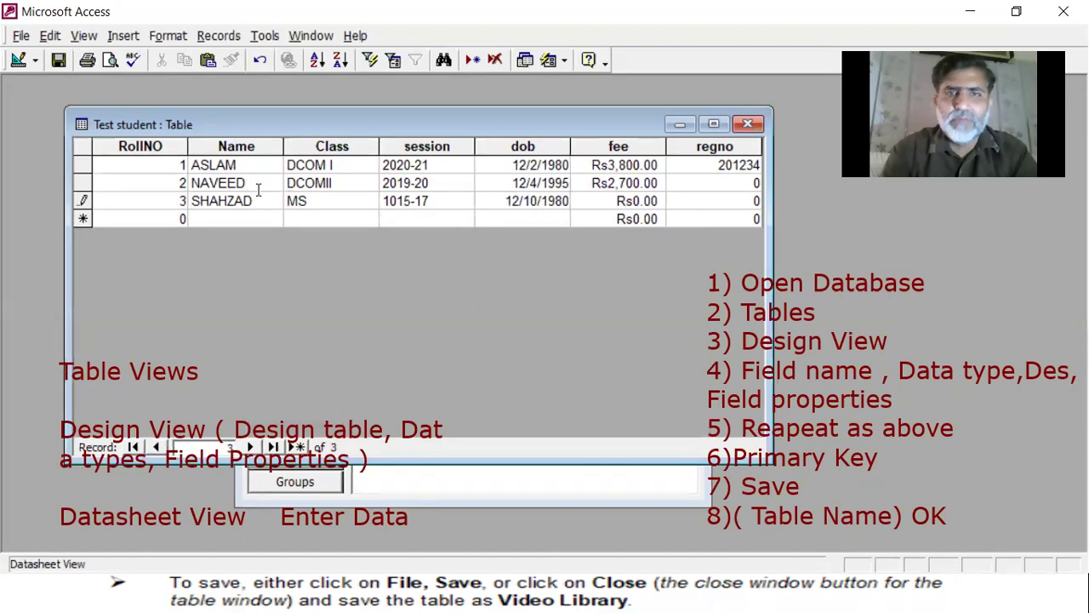
{"action": "key", "text": "Tab"}
{"action": "key", "text": "shift+Tab"}
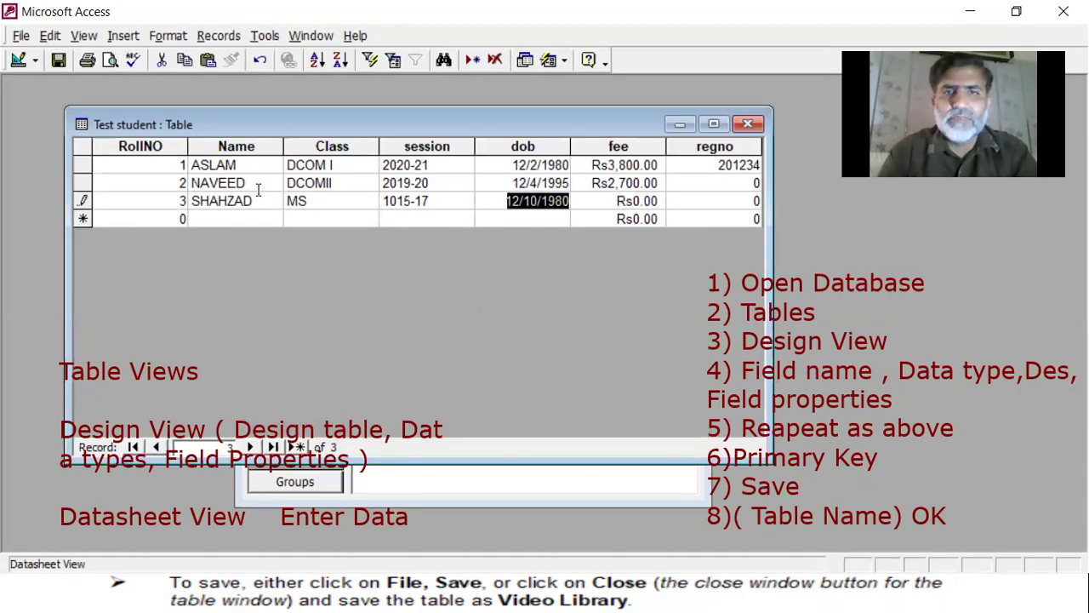
{"action": "key", "text": "Tab"}
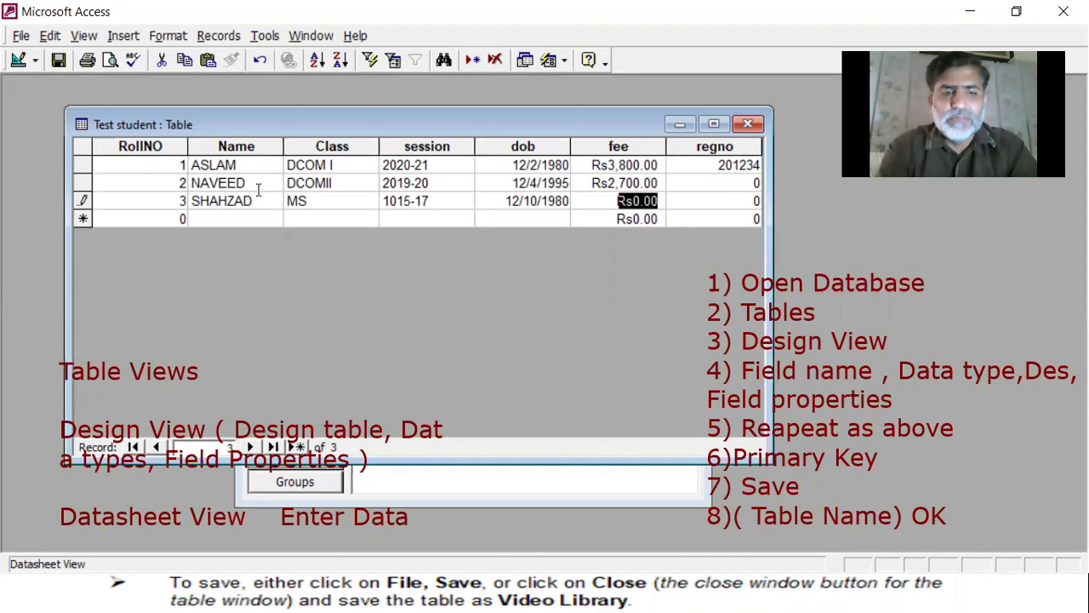
{"action": "type", "text": "6438"}
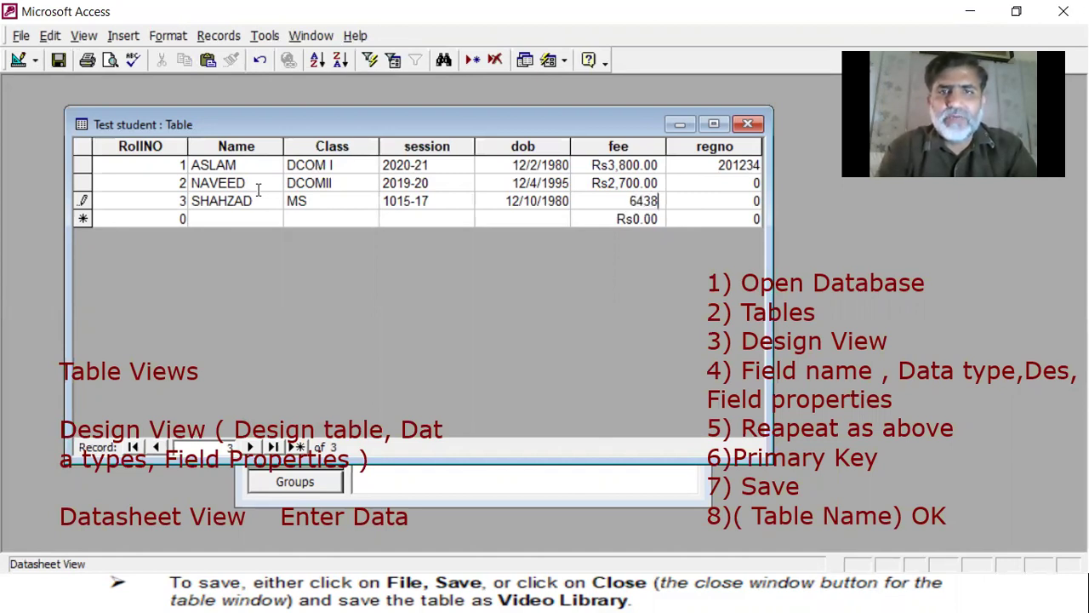
{"action": "key", "text": "Tab"}
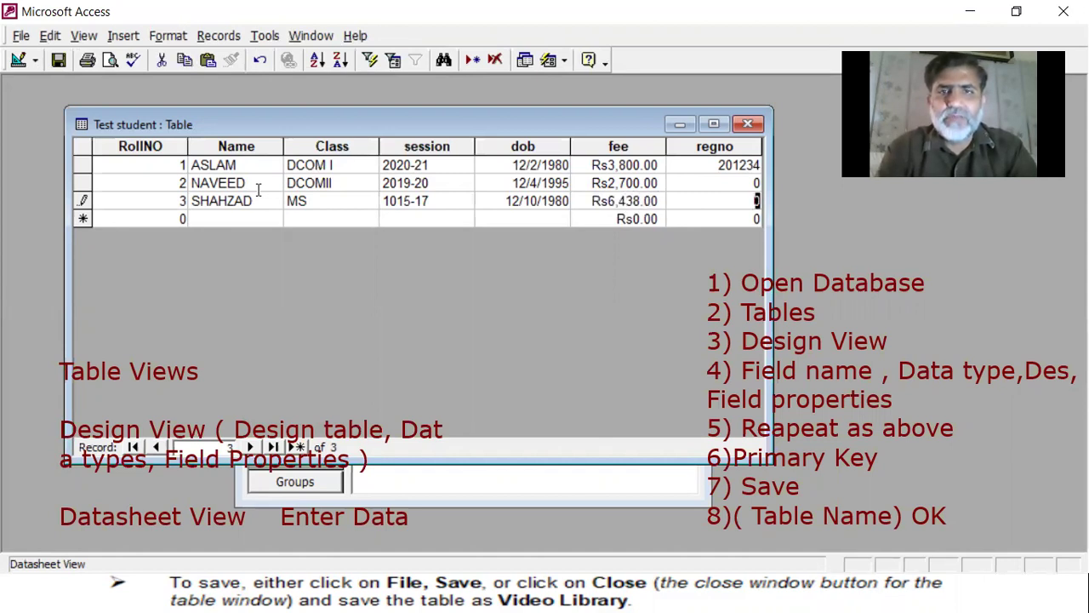
Fill in the registration numbers of the third and second records and close the Test student table
{"action": "type", "text": "3345"}
{"action": "key", "text": "Up"}
{"action": "type", "text": "3453"}
{"action": "key", "text": "Down"}
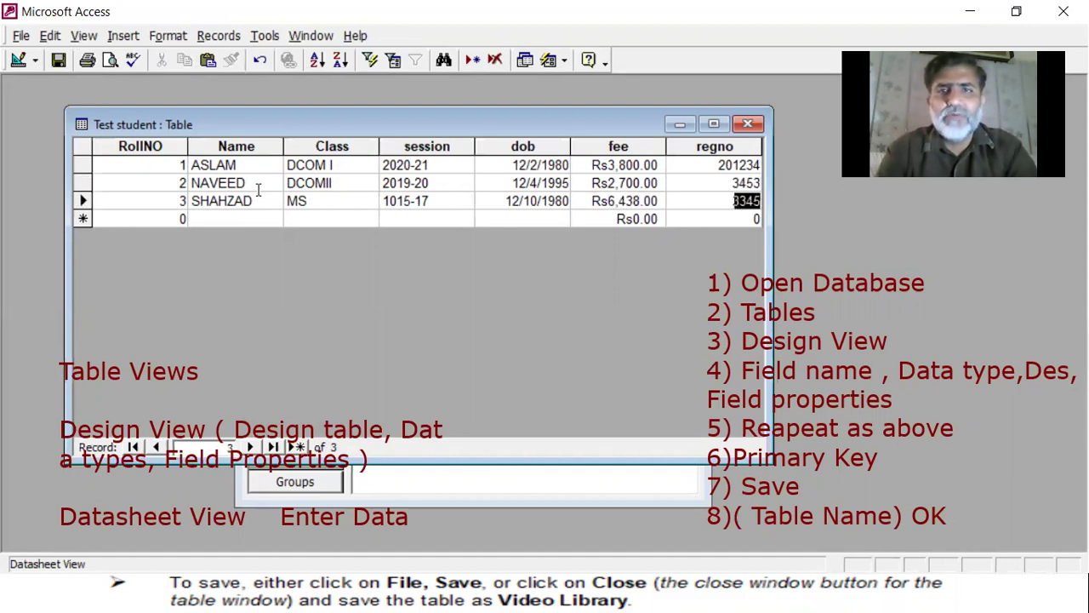
{"action": "key", "text": "Down"}
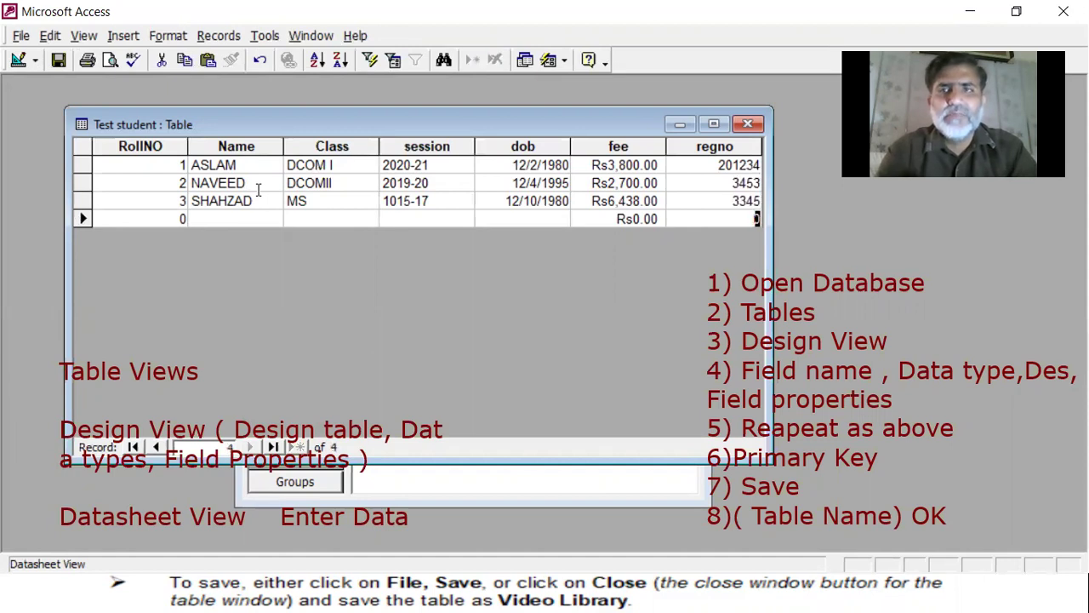
{"action": "left_click", "coordinate": [749, 124]}
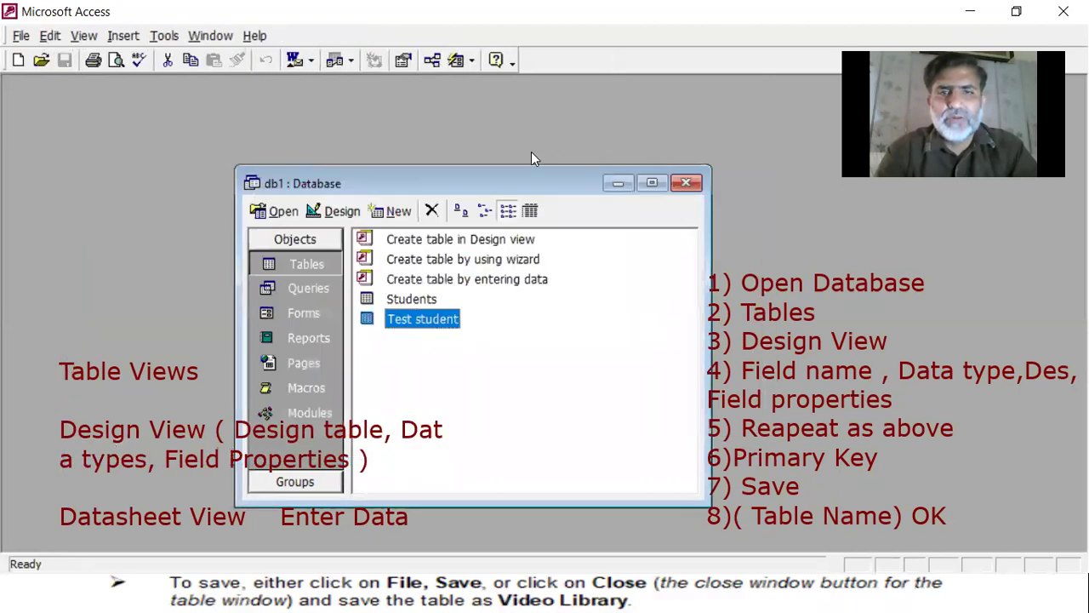